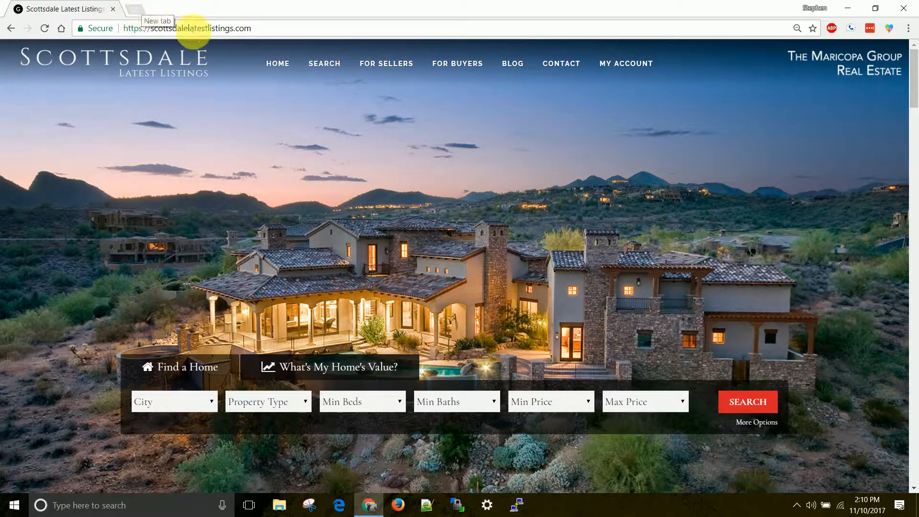
# Go to the site's /wp-admin dashboard and open the Campaign Builder page.
pyautogui.click(273, 28)
pyautogui.write('/wp-adm')
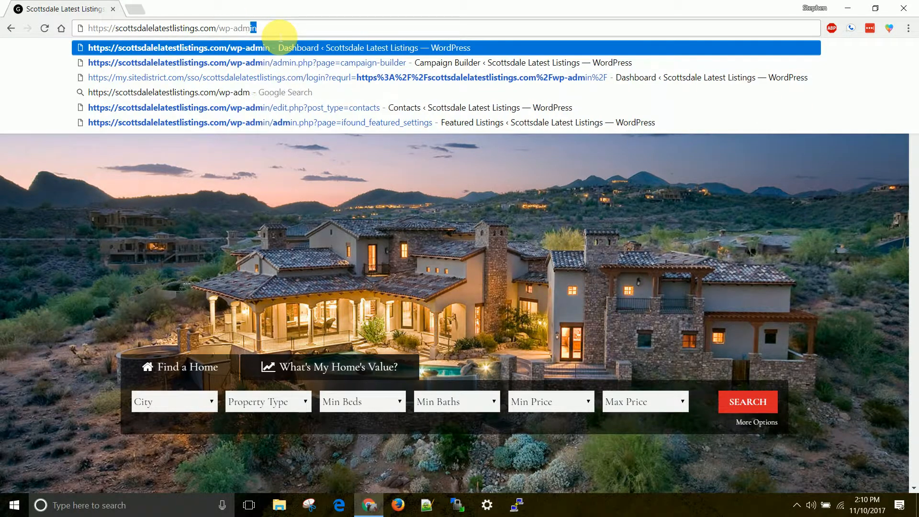
pyautogui.press('Return')
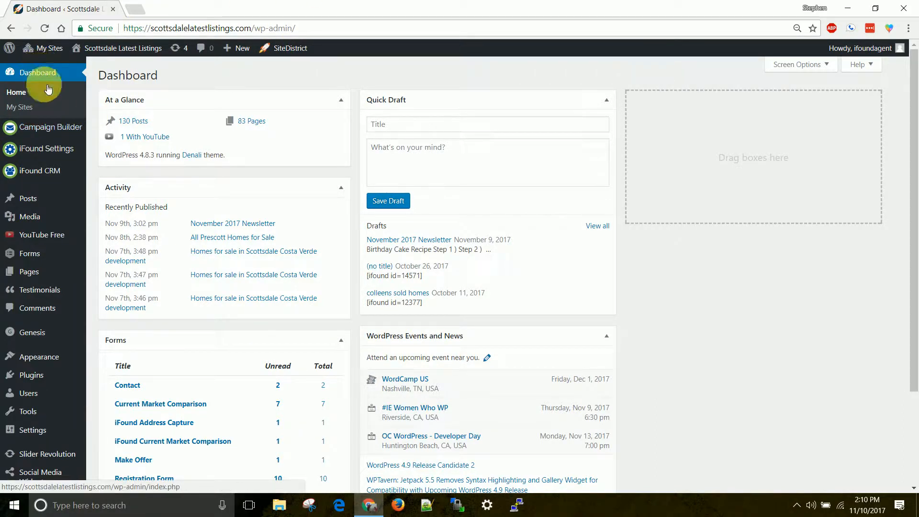
pyautogui.click(55, 131)
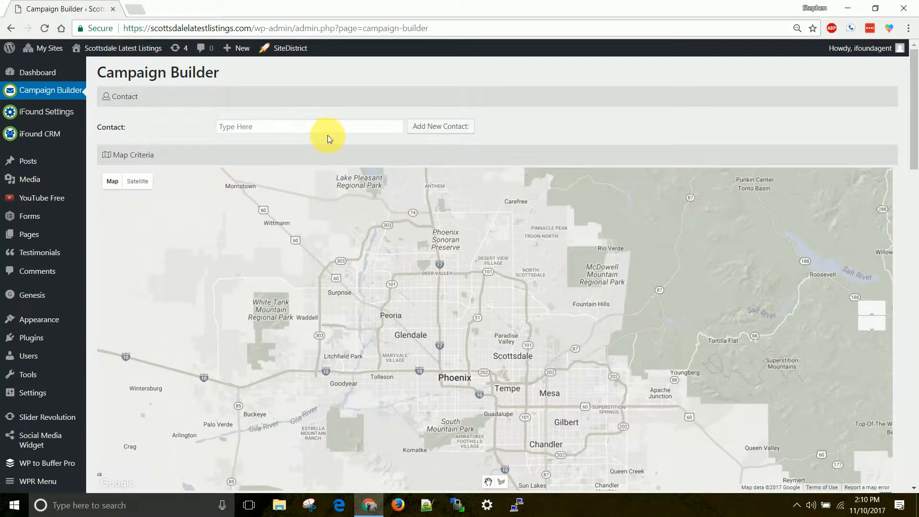
pyautogui.scroll(-8, 382, 118)
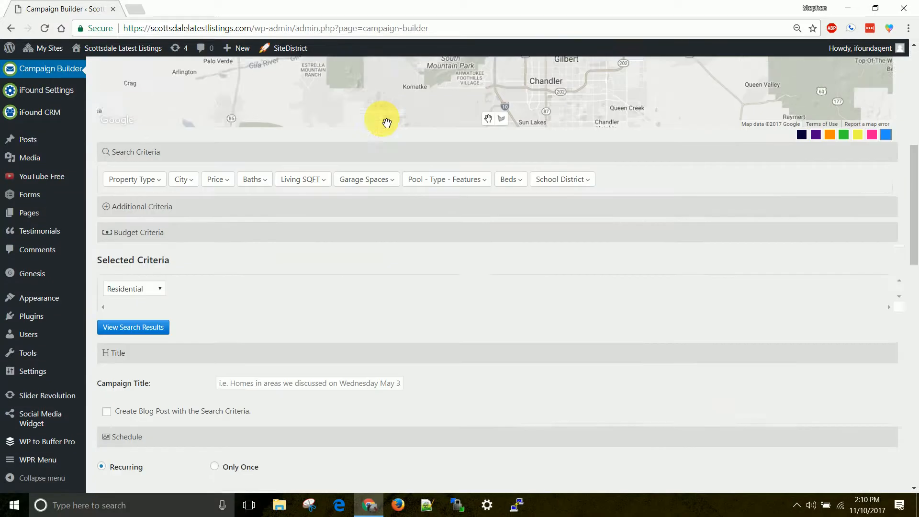
pyautogui.scroll(-12, 383, 120)
pyautogui.scroll(17, 399, 122)
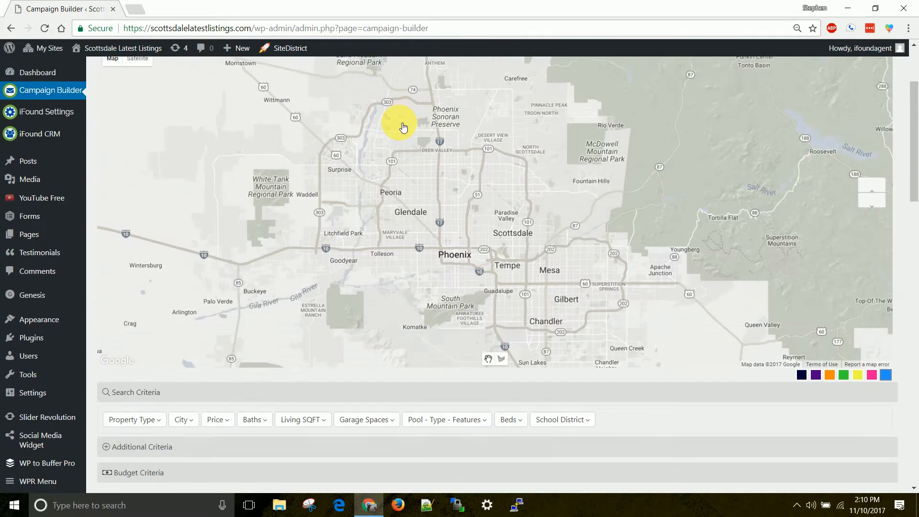
pyautogui.scroll(3, 403, 127)
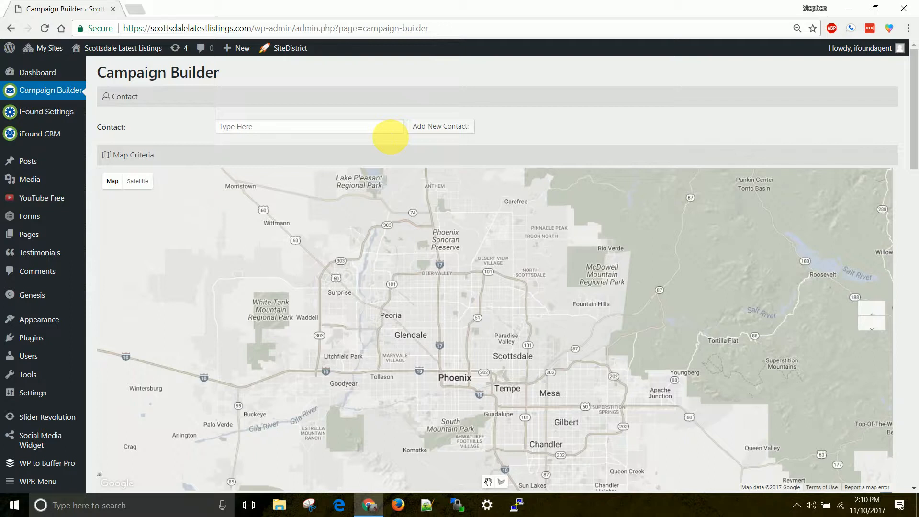
pyautogui.click(389, 127)
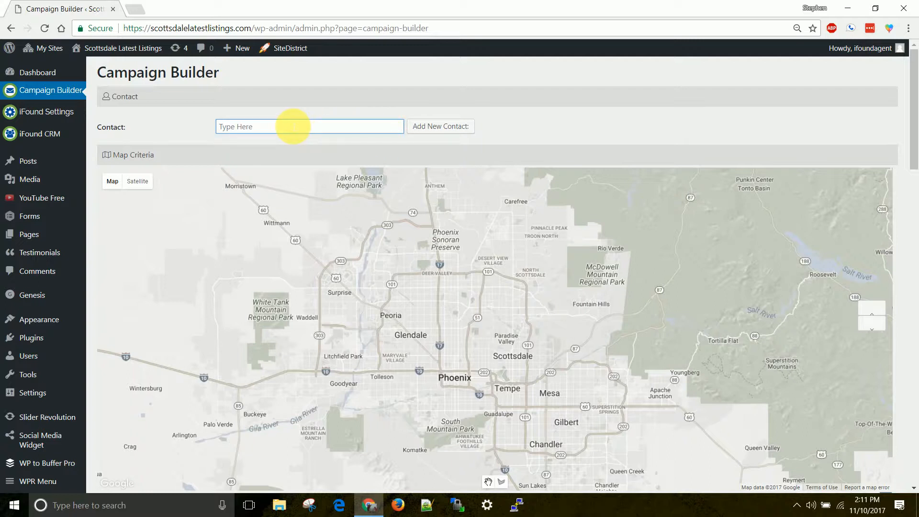
pyautogui.scroll(-3, 426, 165)
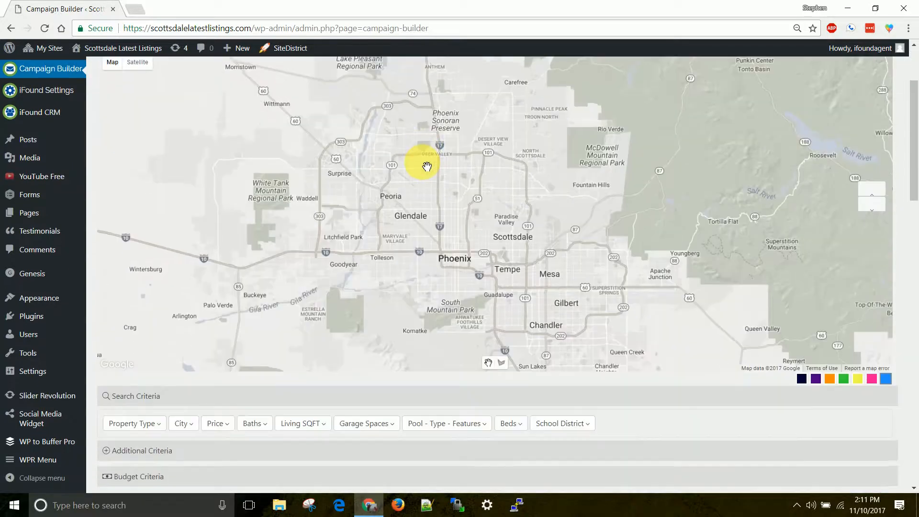
pyautogui.scroll(3, 437, 209)
pyautogui.scroll(-1, 435, 207)
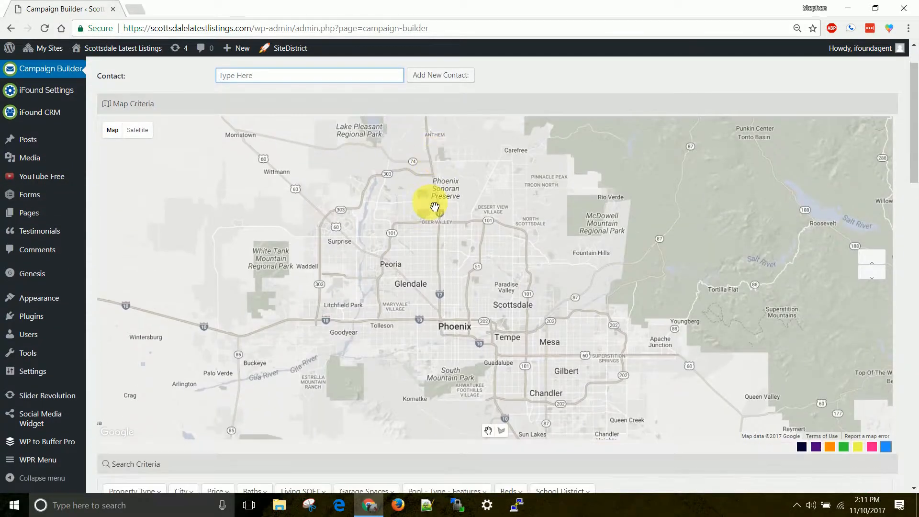
pyautogui.scroll(-2, 435, 207)
pyautogui.scroll(-2, 433, 205)
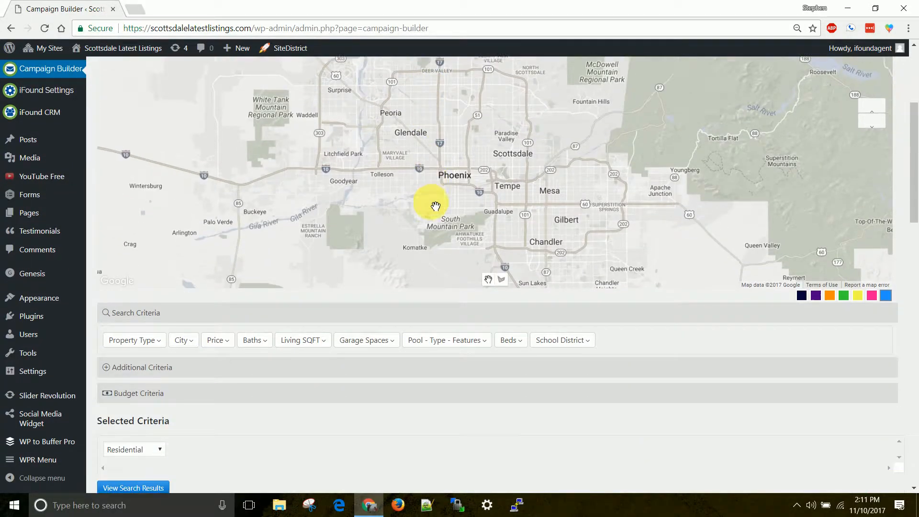
pyautogui.scroll(-1, 435, 206)
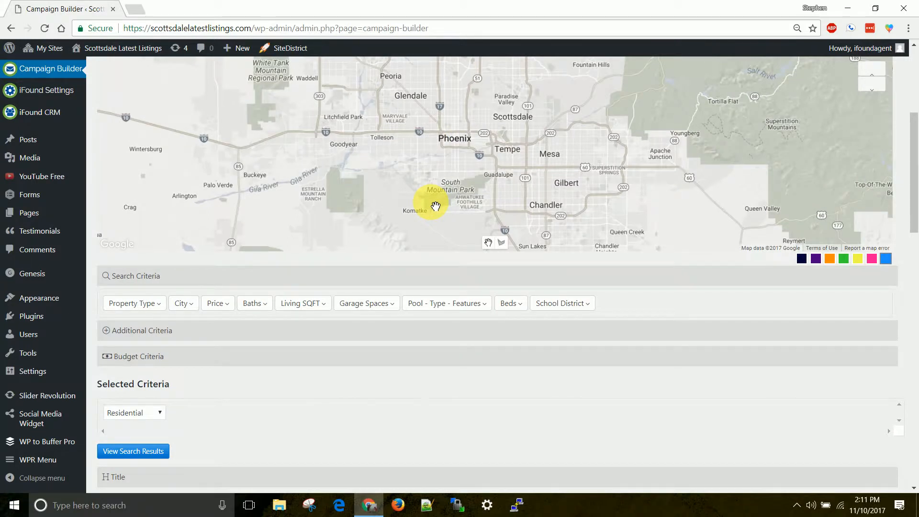
pyautogui.scroll(-3, 436, 206)
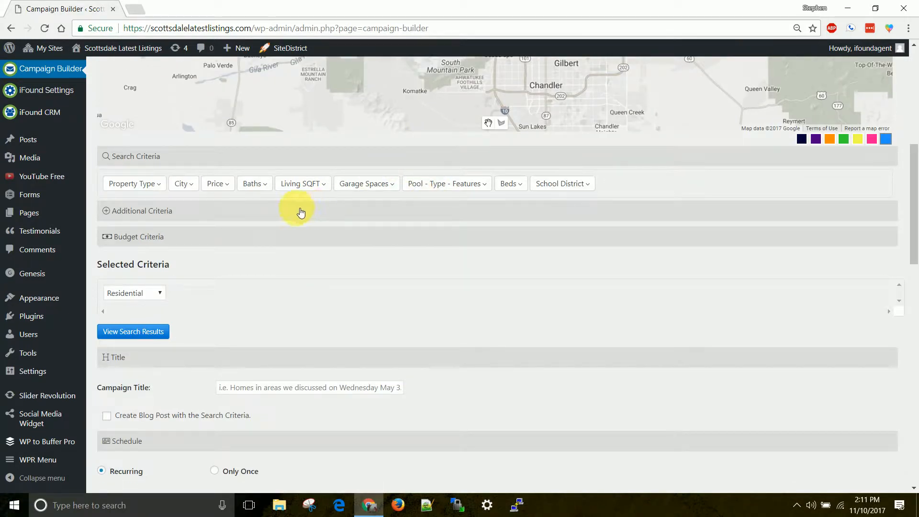
pyautogui.scroll(-3, 268, 191)
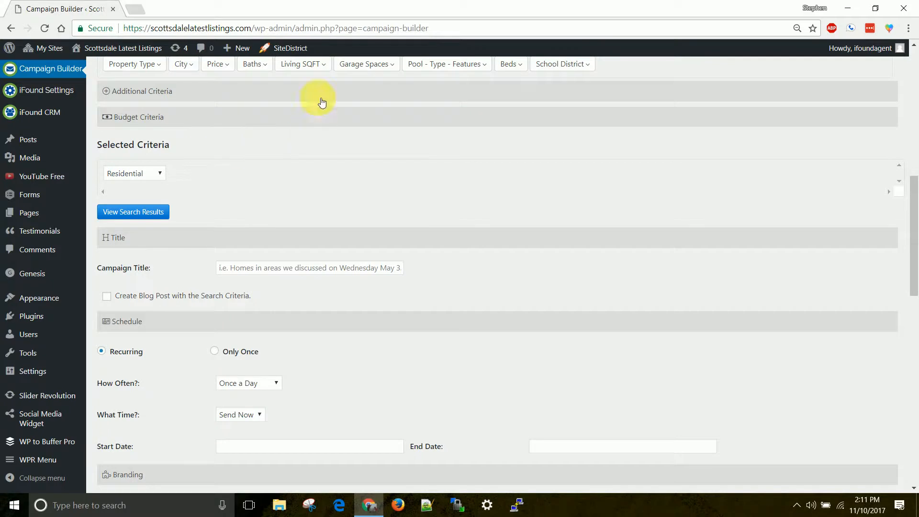
pyautogui.scroll(2, 240, 127)
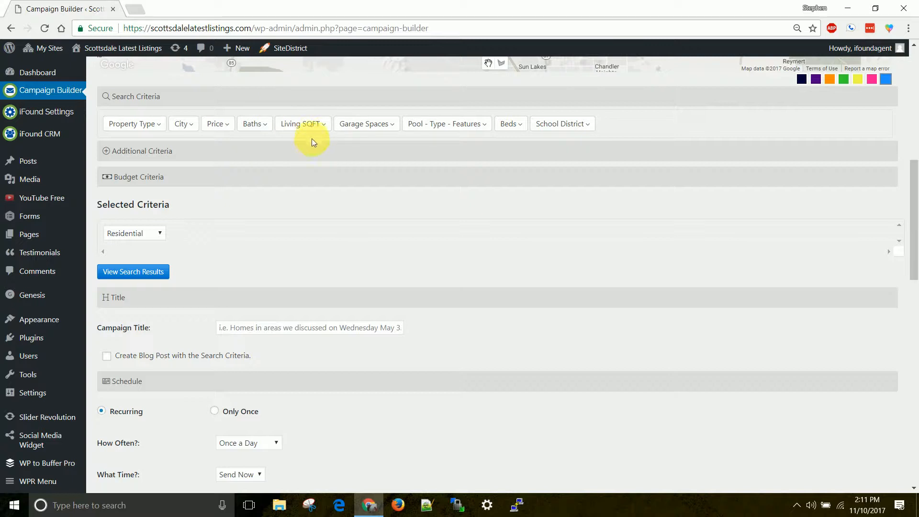
pyautogui.scroll(-1, 312, 139)
pyautogui.scroll(-1, 318, 128)
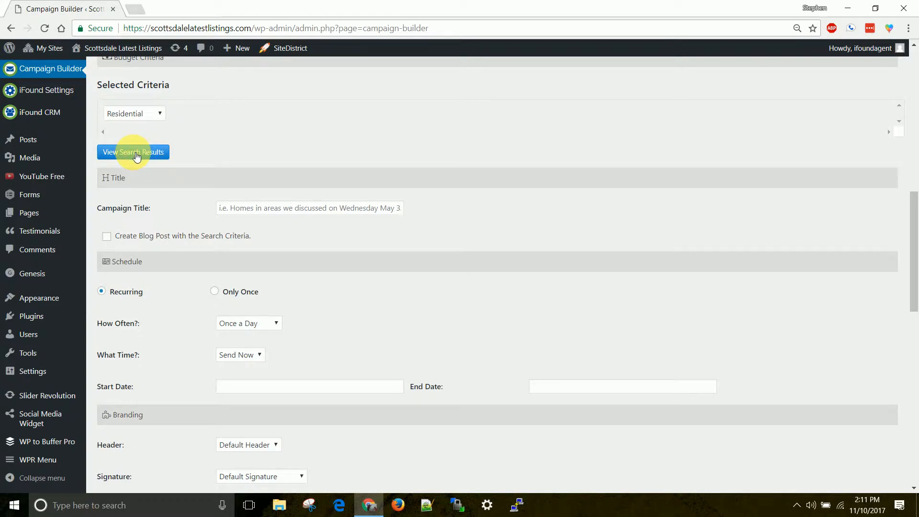
pyautogui.click(261, 208)
pyautogui.scroll(-3, 227, 201)
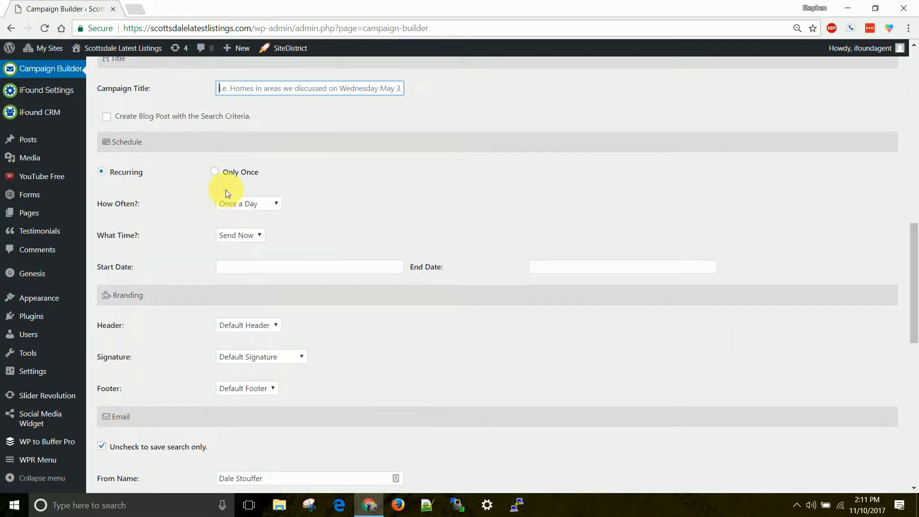
pyautogui.click(106, 117)
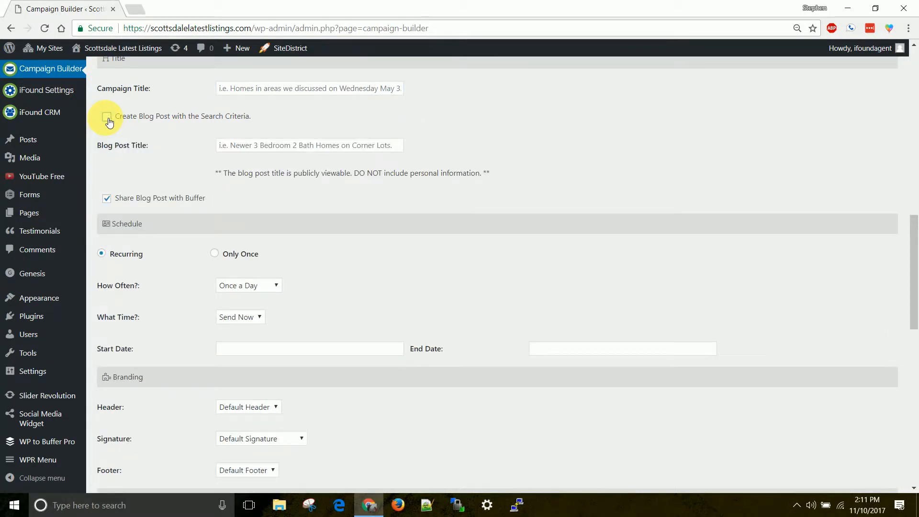
pyautogui.click(110, 119)
pyautogui.click(107, 117)
pyautogui.scroll(-1, 224, 136)
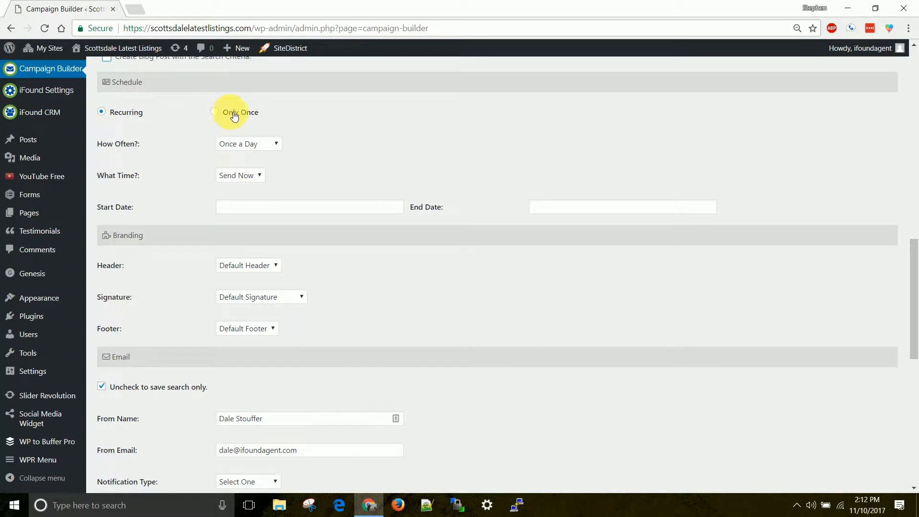
pyautogui.scroll(-3, 222, 168)
pyautogui.scroll(1, 222, 120)
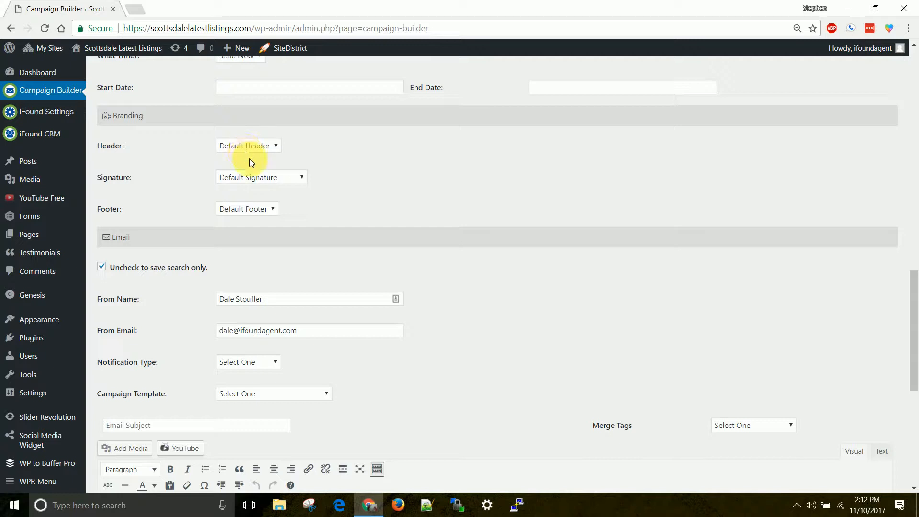
# Check the email signature choices, leaving Default Signature selected.
pyautogui.click(258, 178)
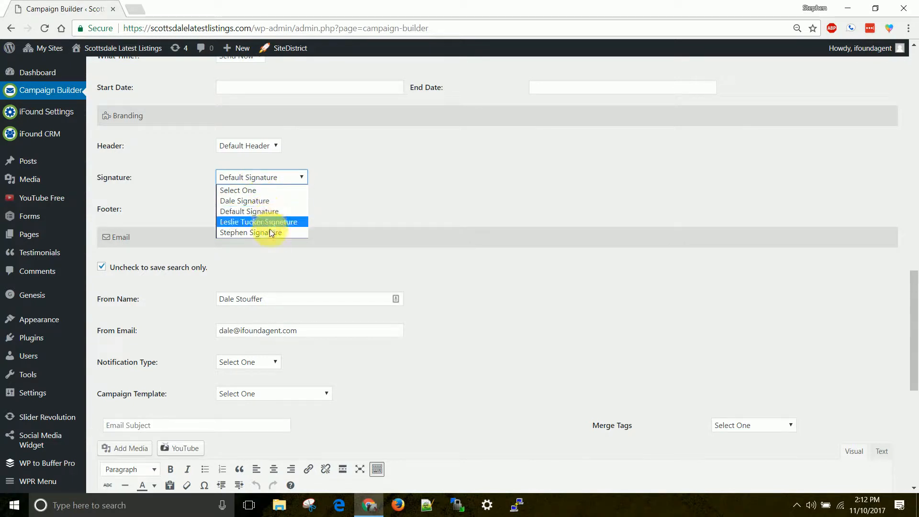
pyautogui.click(378, 211)
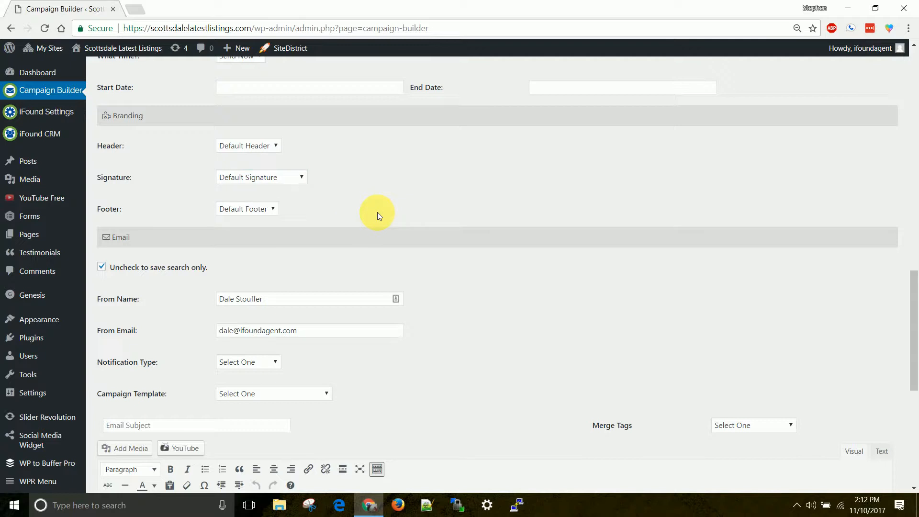
pyautogui.scroll(-3, 335, 189)
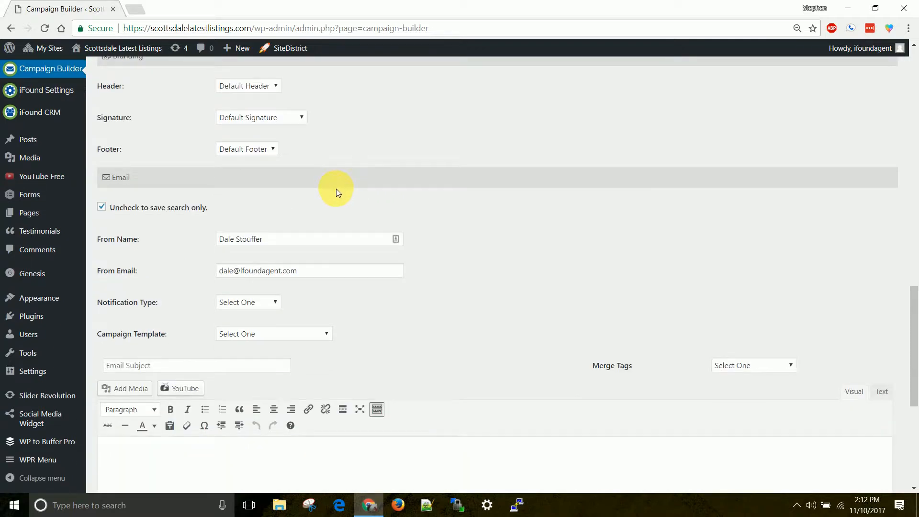
# Select the existing From Name and From Email text, then show the Notification Type options.
pyautogui.moveTo(109, 119); pyautogui.dragTo(143, 118)
pyautogui.click(199, 120)
pyautogui.scroll(-1, 273, 152)
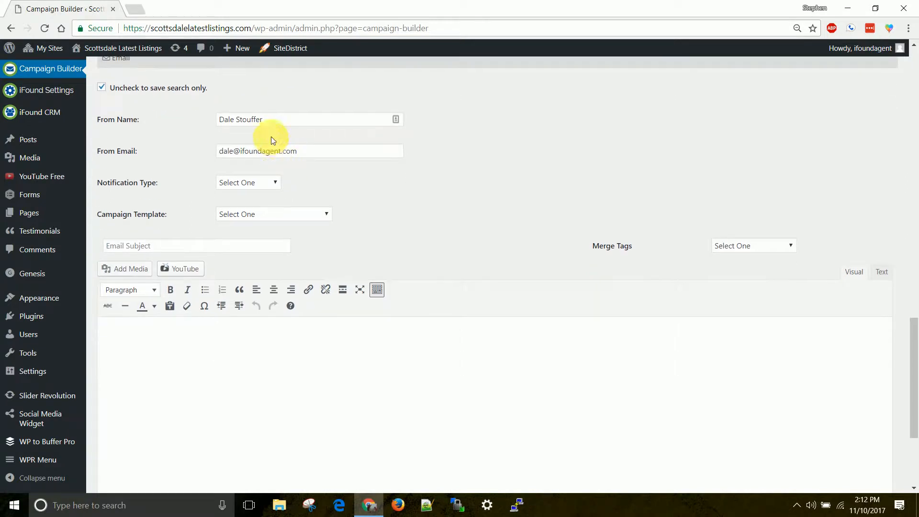
pyautogui.moveTo(220, 119); pyautogui.dragTo(293, 131)
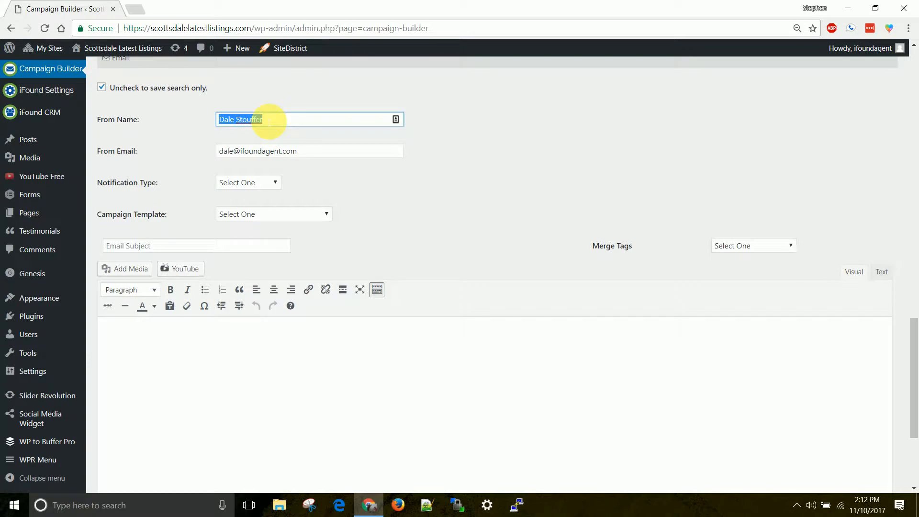
pyautogui.moveTo(299, 151); pyautogui.dragTo(203, 152)
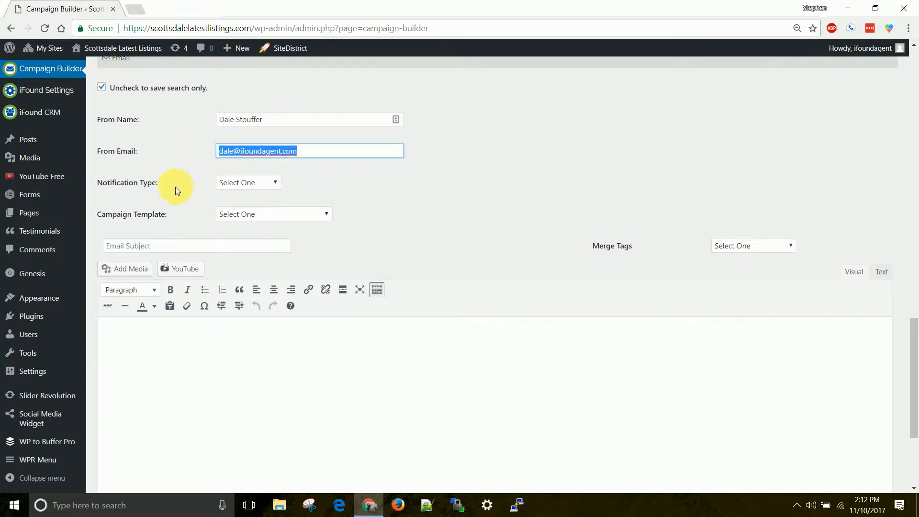
pyautogui.click(240, 183)
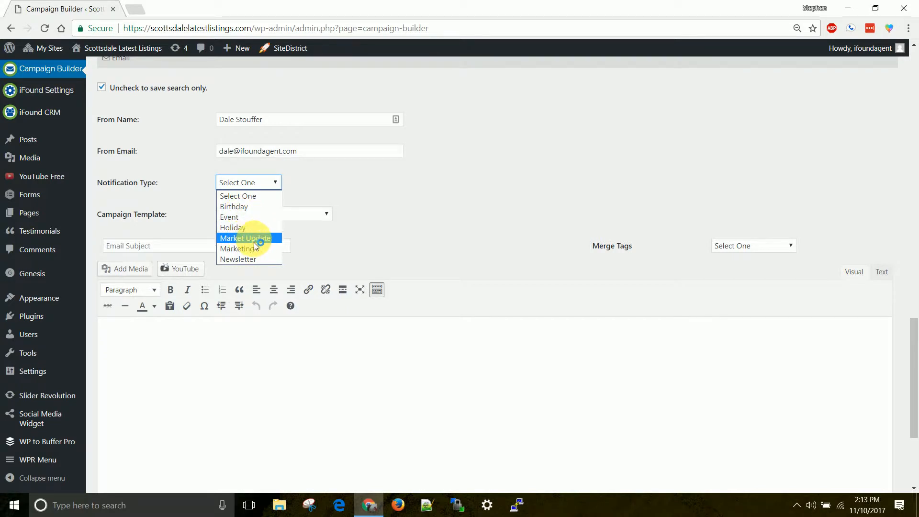
# Leave both notification type and campaign template unset at Select One.
pyautogui.click(384, 194)
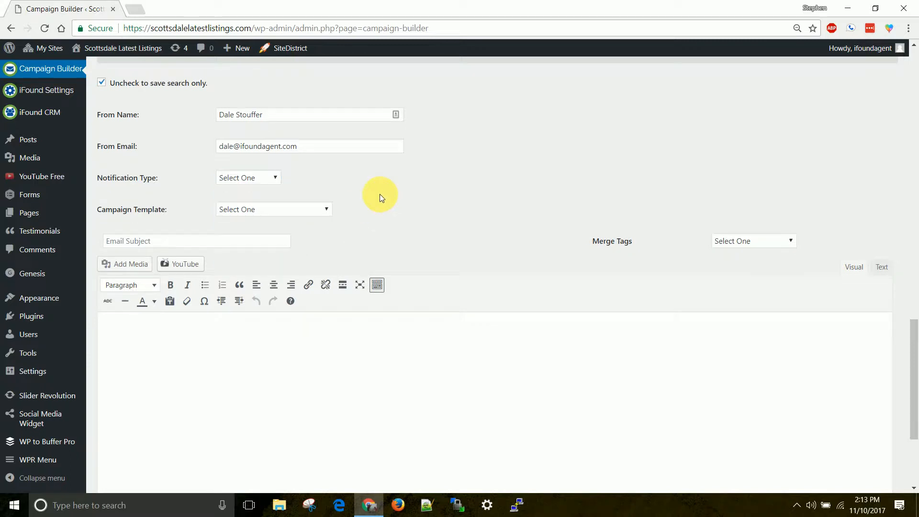
pyautogui.scroll(-2, 380, 194)
pyautogui.click(288, 99)
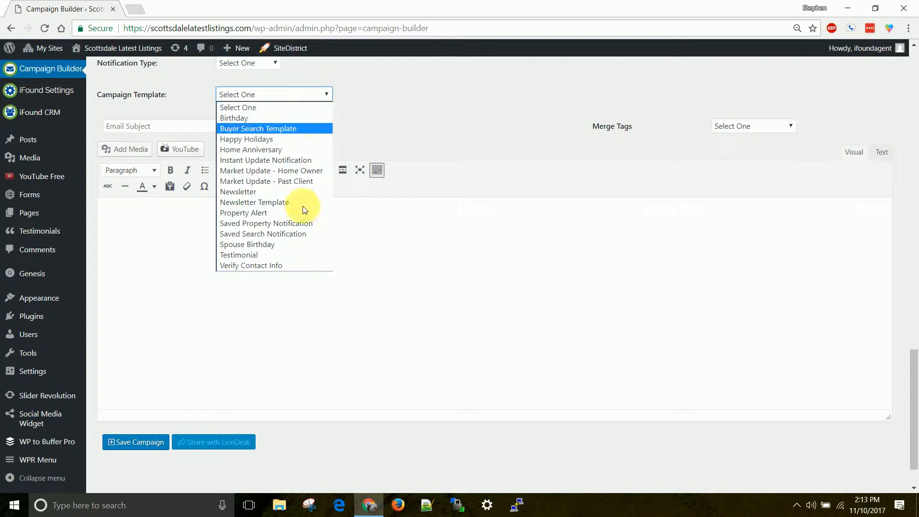
pyautogui.click(383, 110)
# Look at the template choices again, touch the subject and body, and return to the form's top.
pyautogui.click(245, 128)
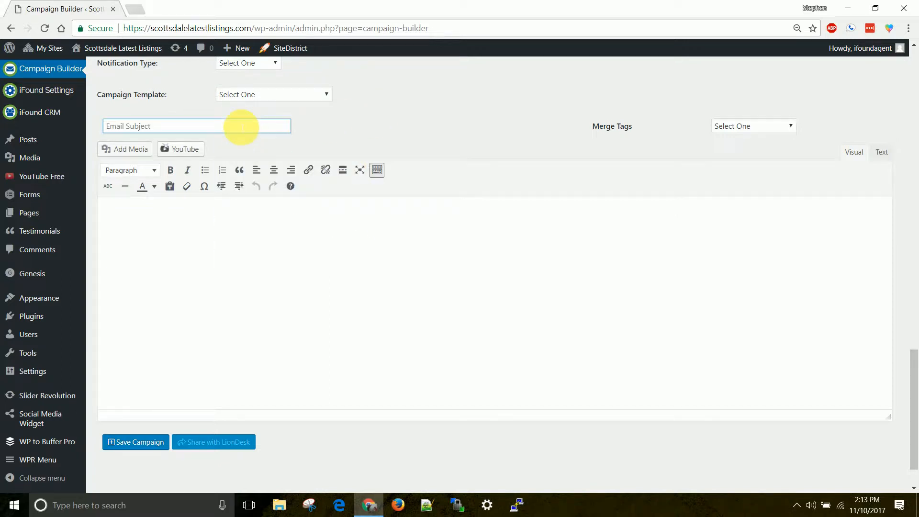
pyautogui.click(283, 94)
pyautogui.click(527, 118)
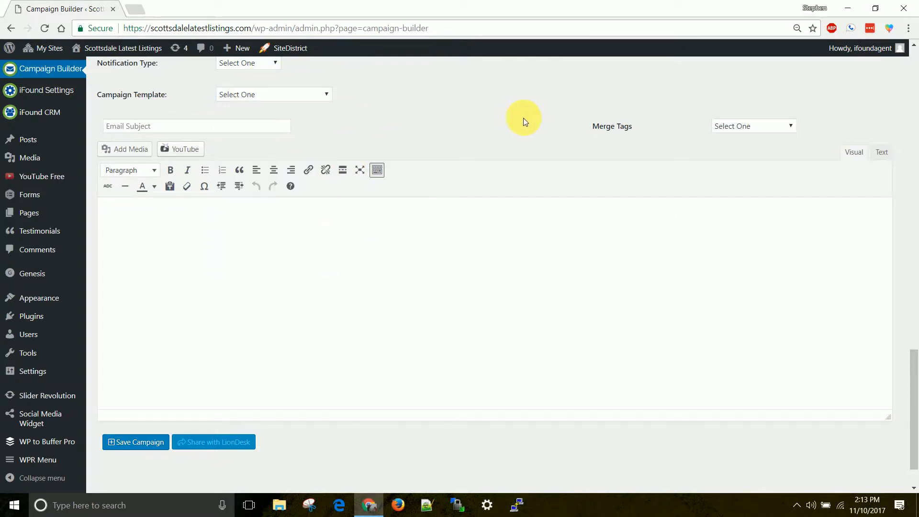
pyautogui.click(261, 130)
pyautogui.click(239, 225)
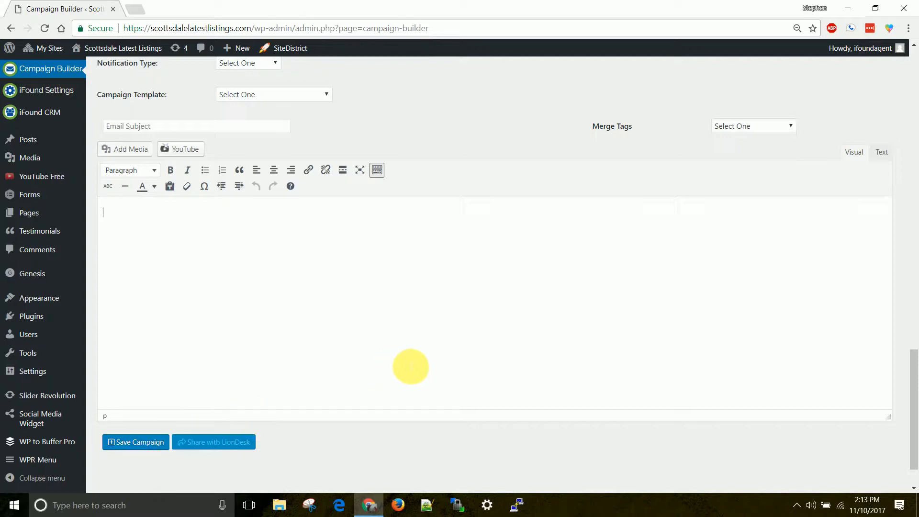
pyautogui.scroll(11, 409, 367)
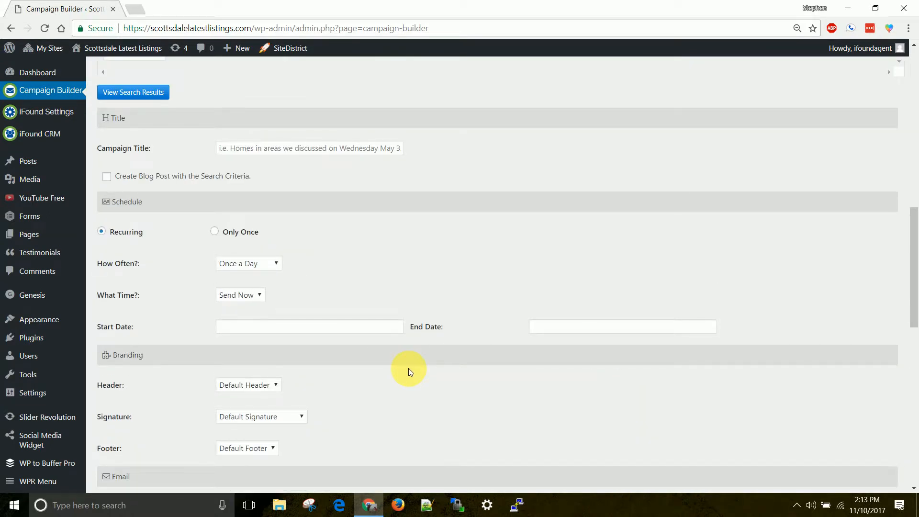
pyautogui.scroll(14, 409, 369)
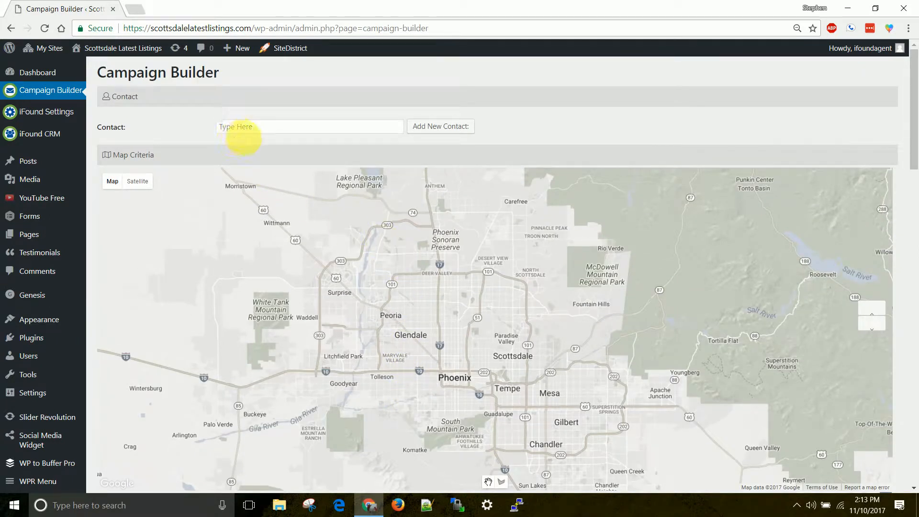
pyautogui.click(242, 130)
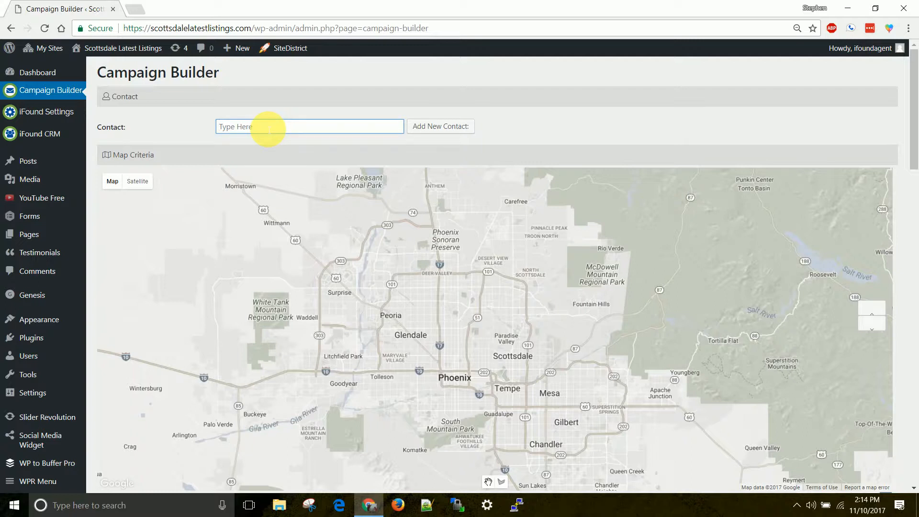
# Clear the partial 'bil' contact search and start a blank Add New Contact form.
pyautogui.write('b')
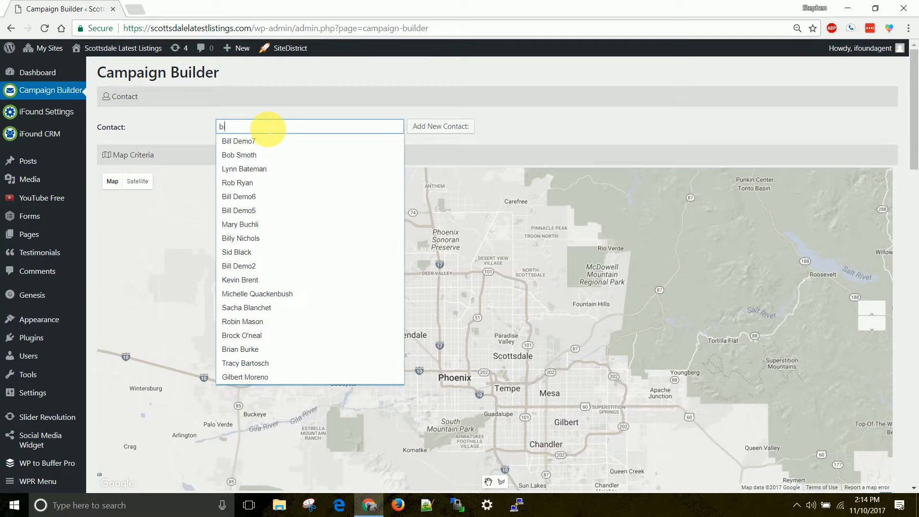
pyautogui.write('ill')
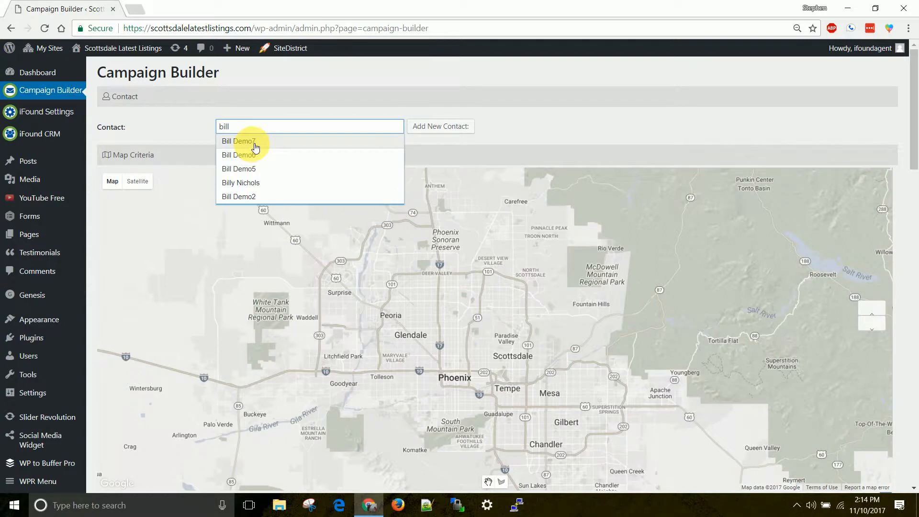
pyautogui.doubleClick(224, 126)
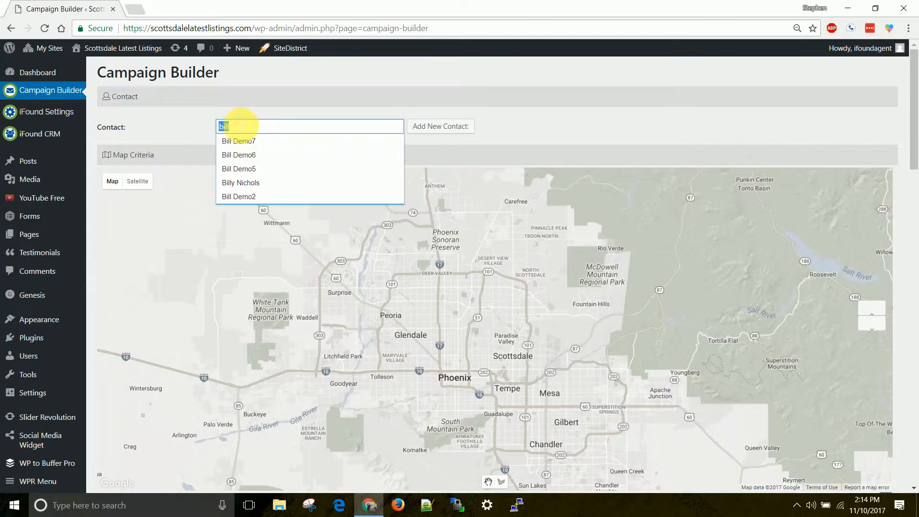
pyautogui.press('BackSpace')
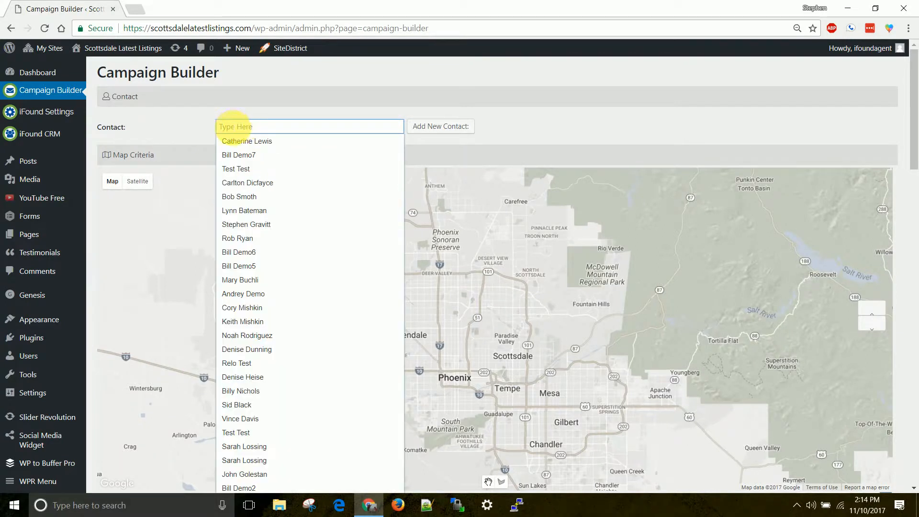
pyautogui.click(383, 111)
pyautogui.click(437, 128)
pyautogui.click(345, 232)
pyautogui.write('Bill')
pyautogui.press('Tab')
pyautogui.write('Demo8')
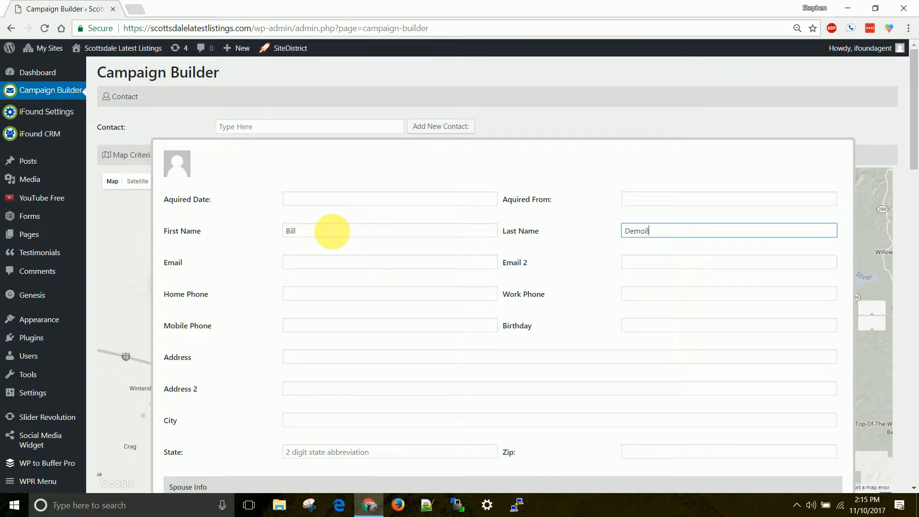
pyautogui.click(305, 262)
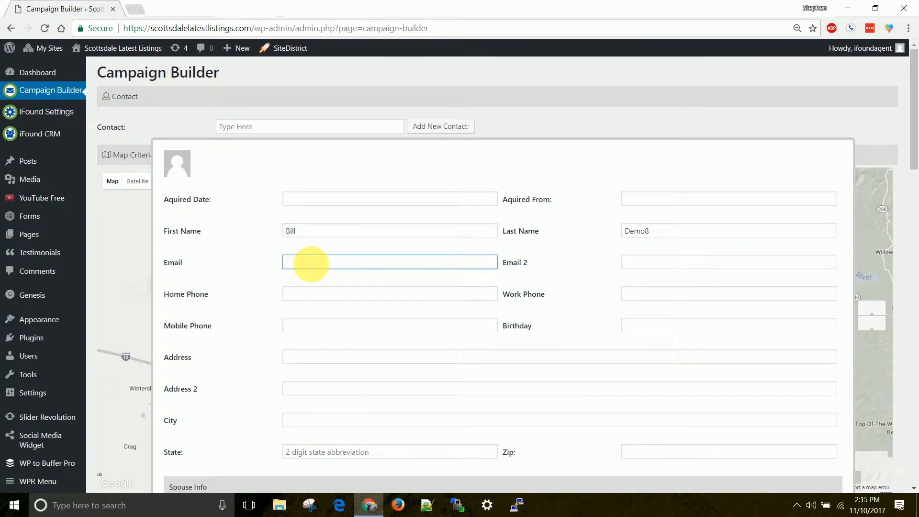
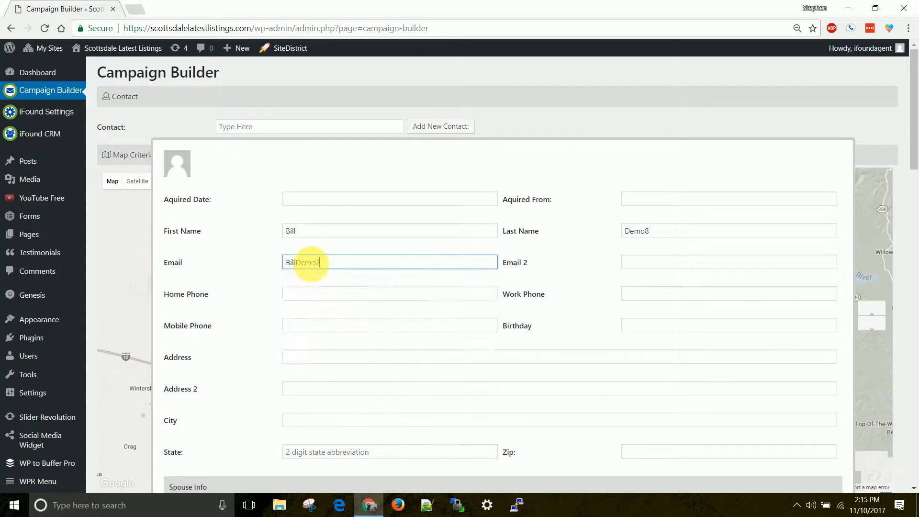
pyautogui.click(394, 290)
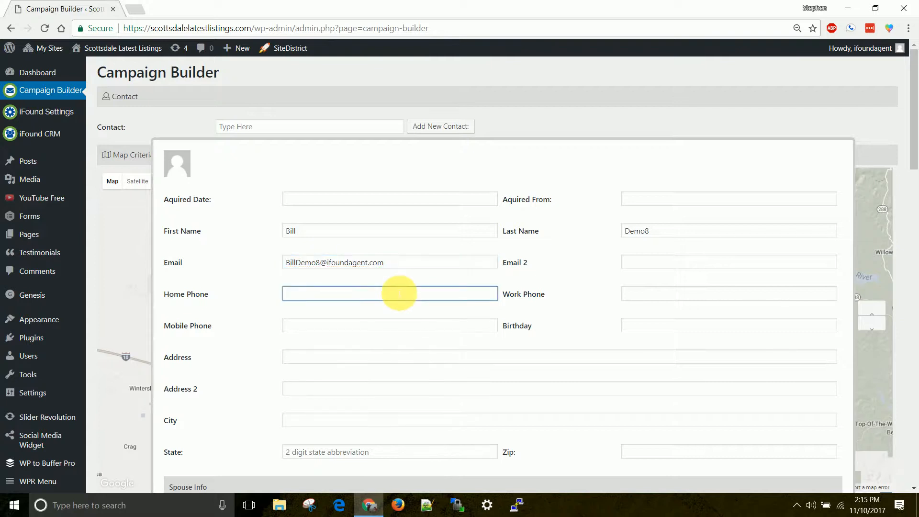
# Leave the acquired date blank and save and close the new contact.
pyautogui.scroll(-6, 397, 293)
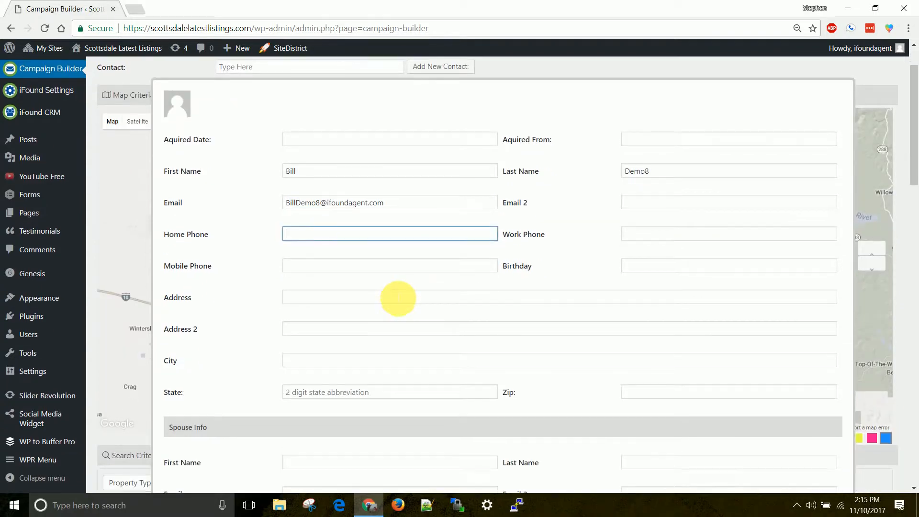
pyautogui.scroll(5, 397, 299)
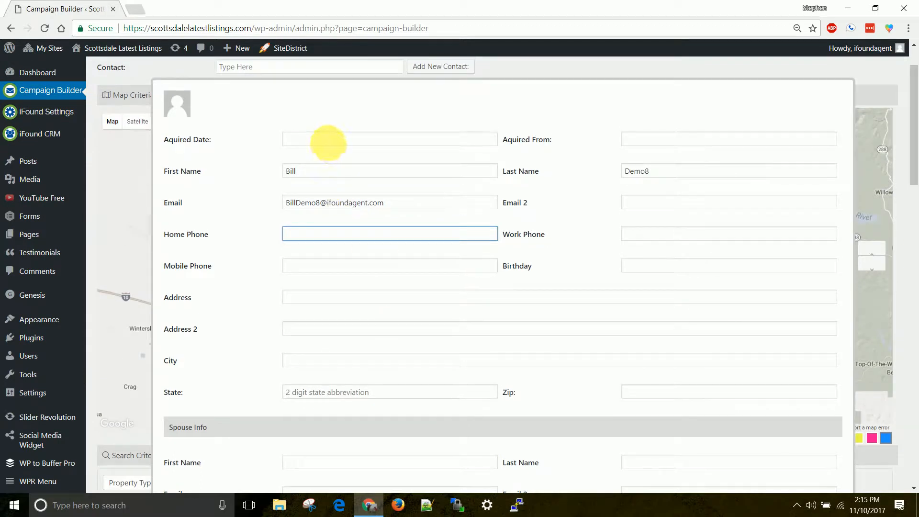
pyautogui.click(401, 140)
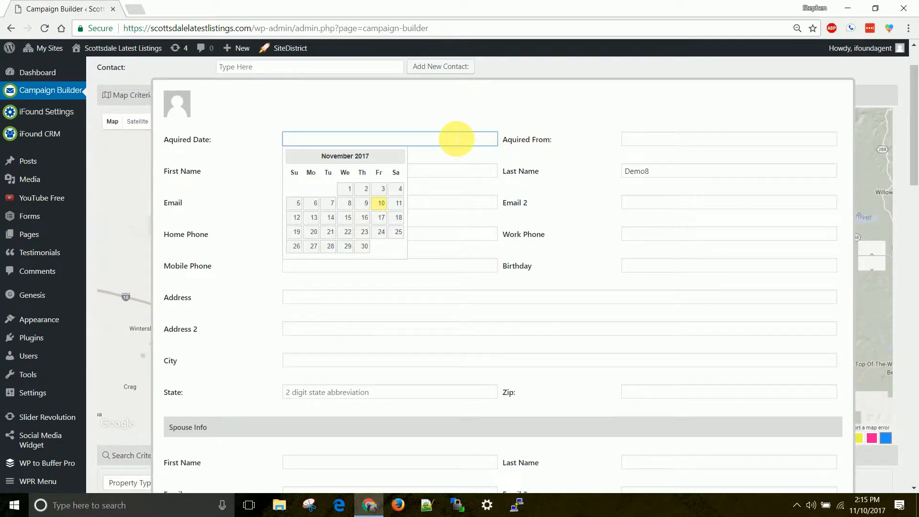
pyautogui.click(658, 139)
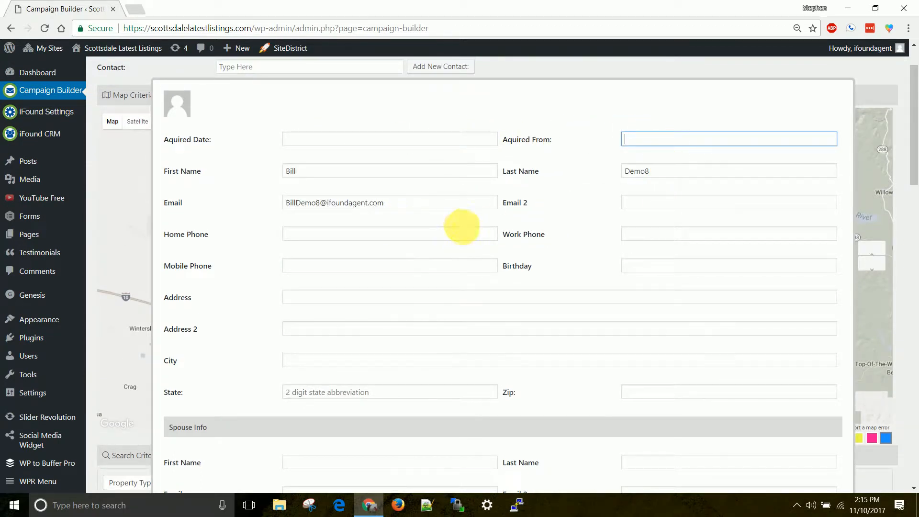
pyautogui.scroll(-4, 335, 268)
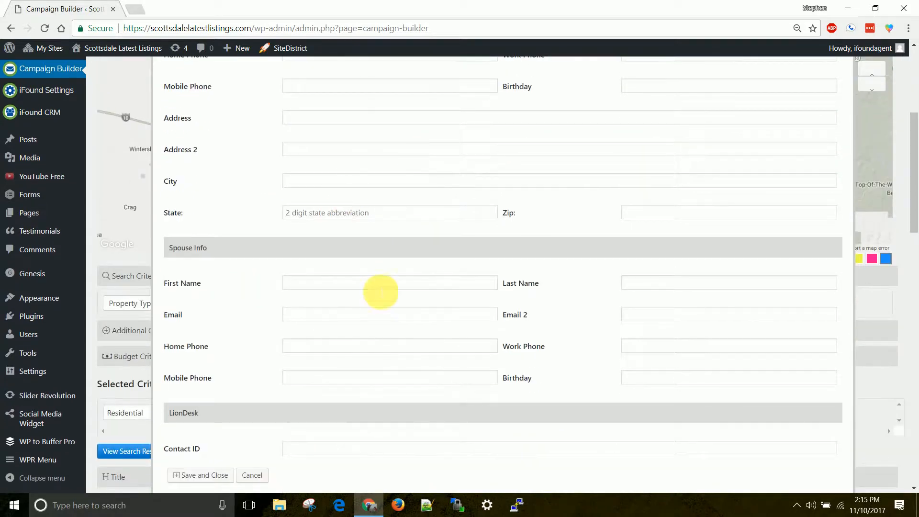
pyautogui.scroll(-3, 381, 291)
pyautogui.click(216, 363)
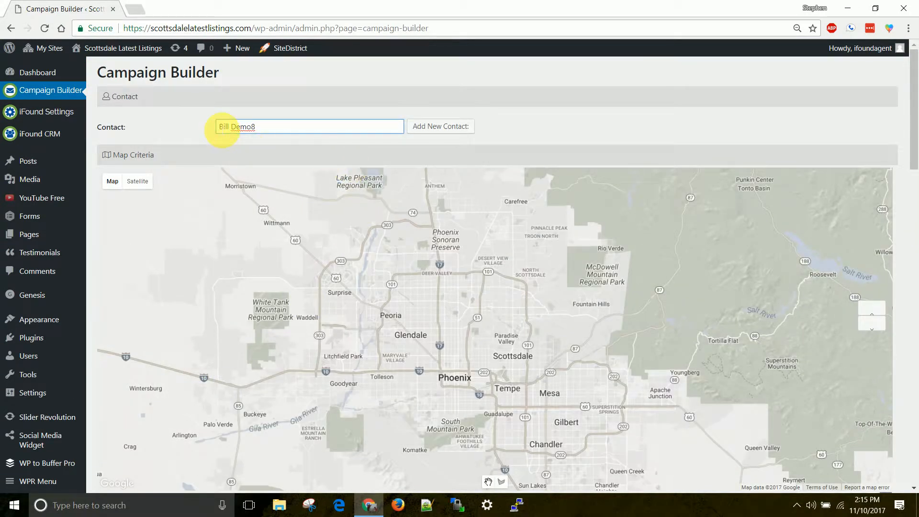
# Switch the map below the selected contact into polygon-drawing mode.
pyautogui.moveTo(218, 130); pyautogui.dragTo(289, 131)
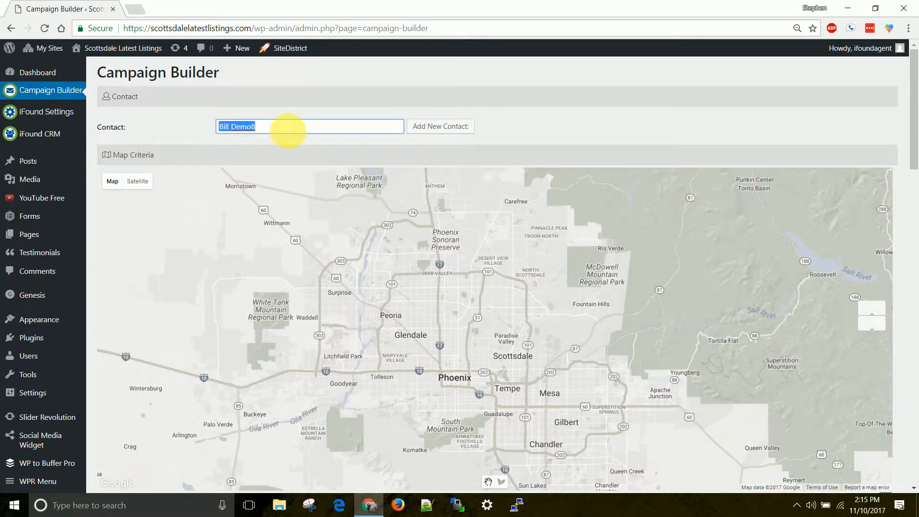
pyautogui.click(368, 102)
pyautogui.scroll(-1, 578, 117)
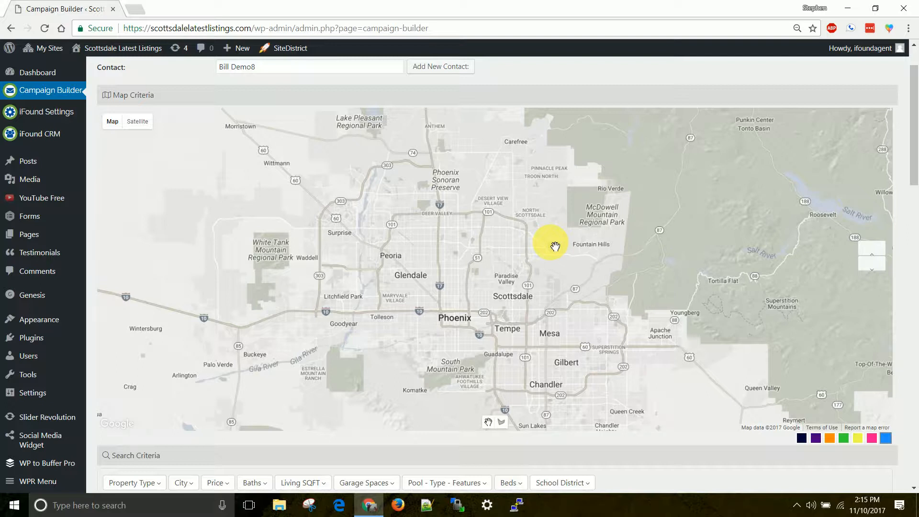
pyautogui.click(502, 423)
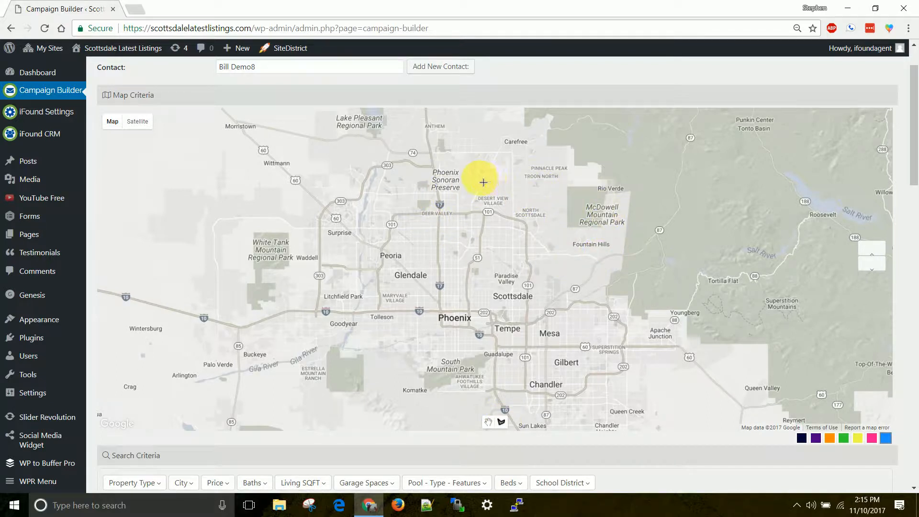
# Outline a closed polygon around Surprise, north Peoria and the Sonoran Preserve.
pyautogui.click(330, 183)
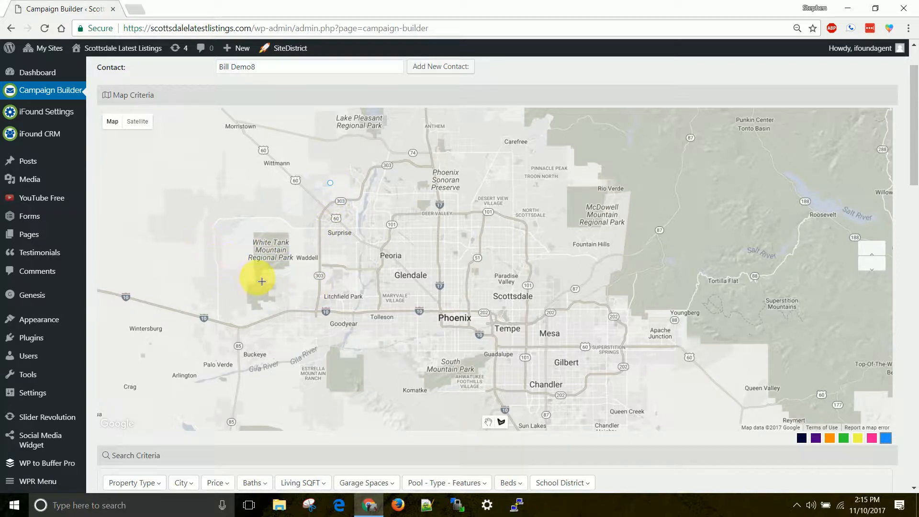
pyautogui.click(328, 243)
pyautogui.click(411, 246)
pyautogui.click(418, 174)
pyautogui.click(331, 184)
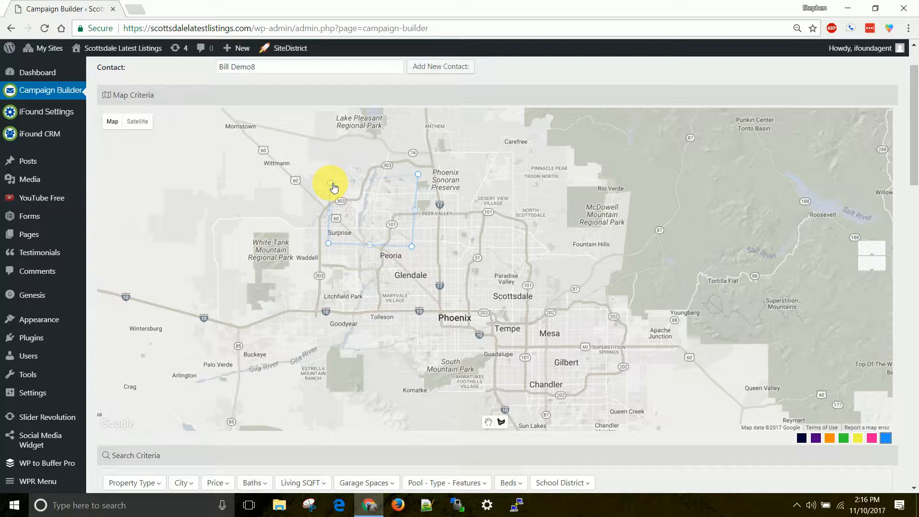
pyautogui.click(330, 183)
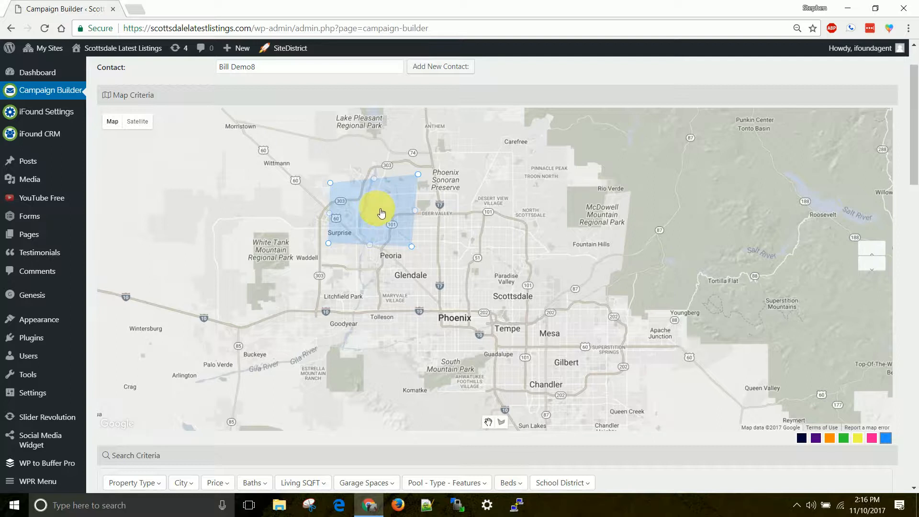
# Reshape the polygon by dragging its handles and adding extra edge points.
pyautogui.moveTo(378, 212)
pyautogui.mouseDown()
pyautogui.moveTo(434, 196)
pyautogui.moveTo(390, 212)
pyautogui.mouseUp()
pyautogui.moveTo(429, 174); pyautogui.dragTo(403, 187)
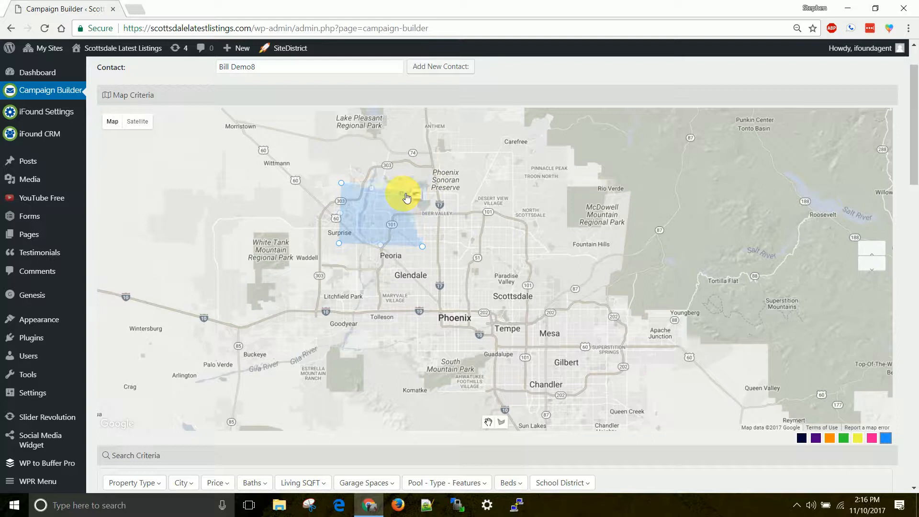
pyautogui.click(441, 177)
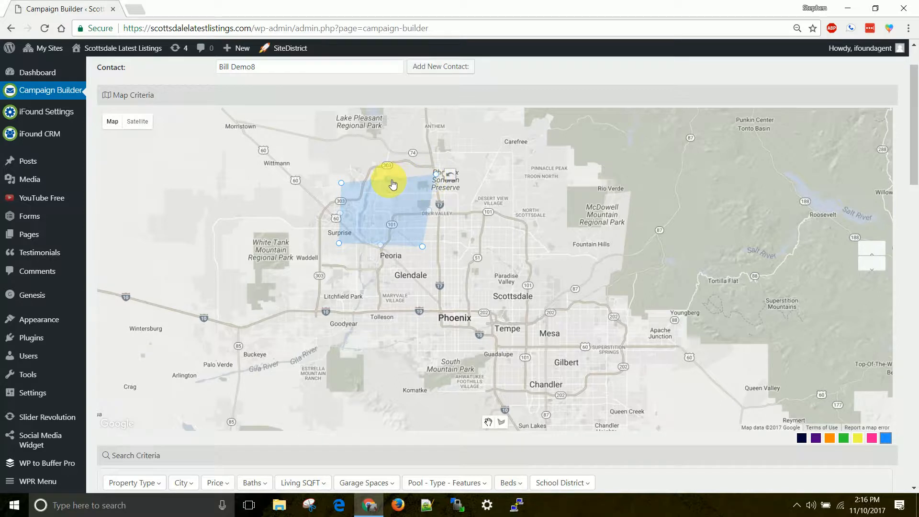
pyautogui.moveTo(387, 200); pyautogui.dragTo(387, 180)
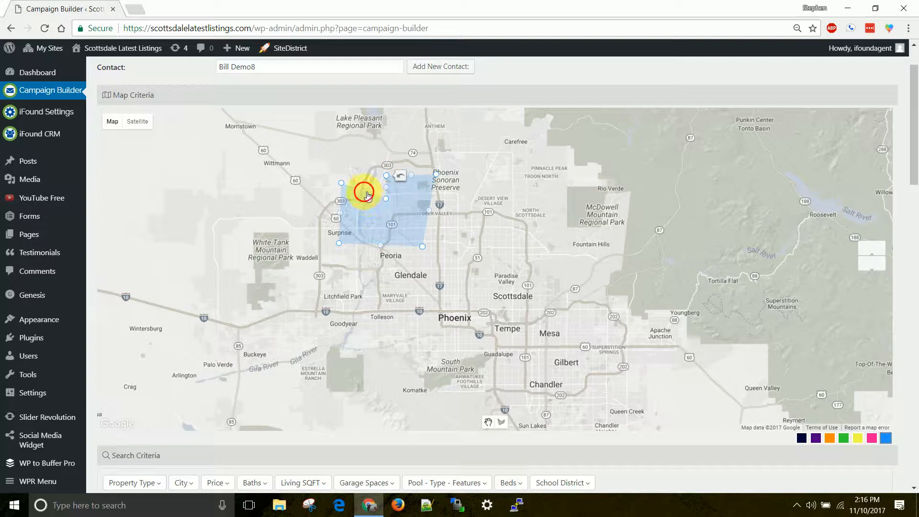
pyautogui.click(387, 221)
pyautogui.moveTo(362, 204); pyautogui.dragTo(361, 188)
pyautogui.click(365, 215)
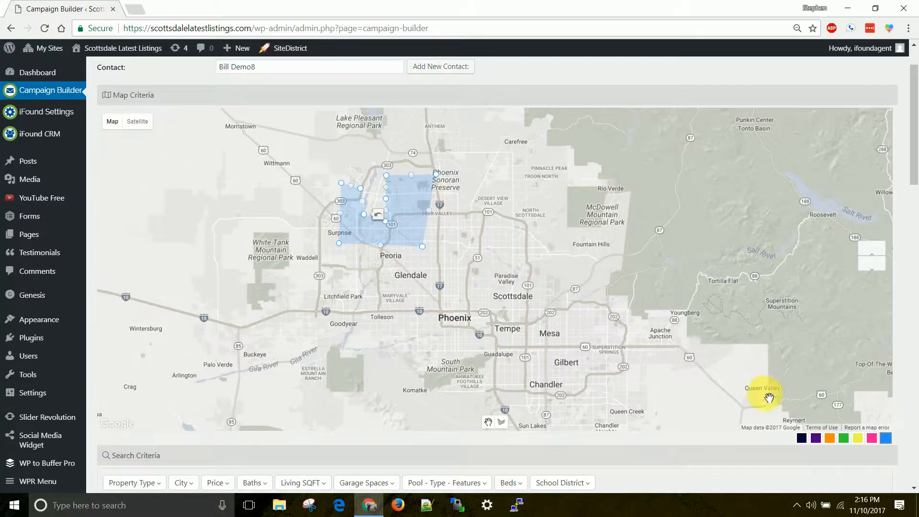
# Color the first area orange and draw a second polygon from Scottsdale to Fountain Hills.
pyautogui.click(815, 438)
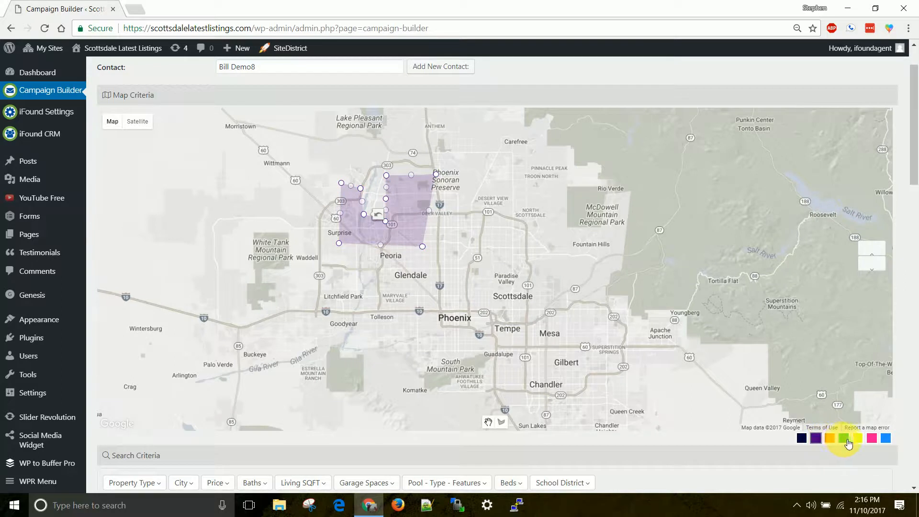
pyautogui.click(831, 439)
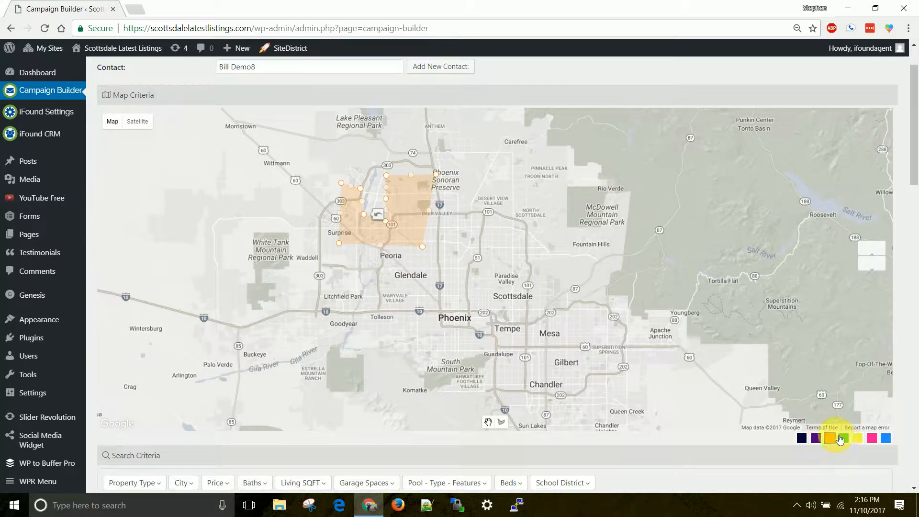
pyautogui.click(502, 424)
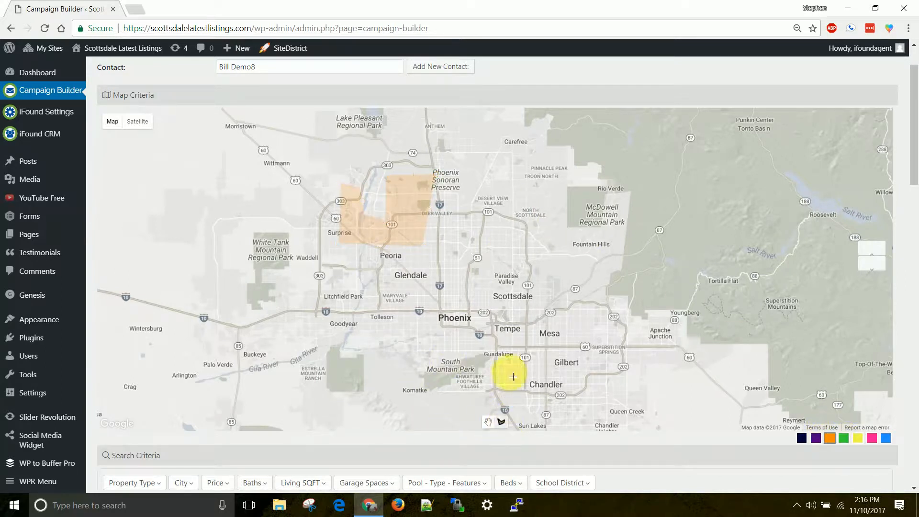
pyautogui.click(472, 293)
pyautogui.click(610, 296)
pyautogui.click(606, 234)
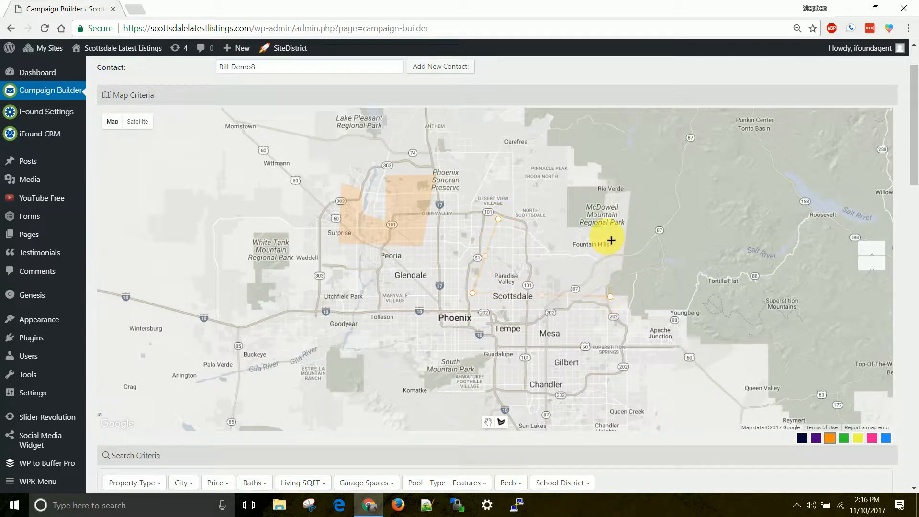
pyautogui.click(499, 219)
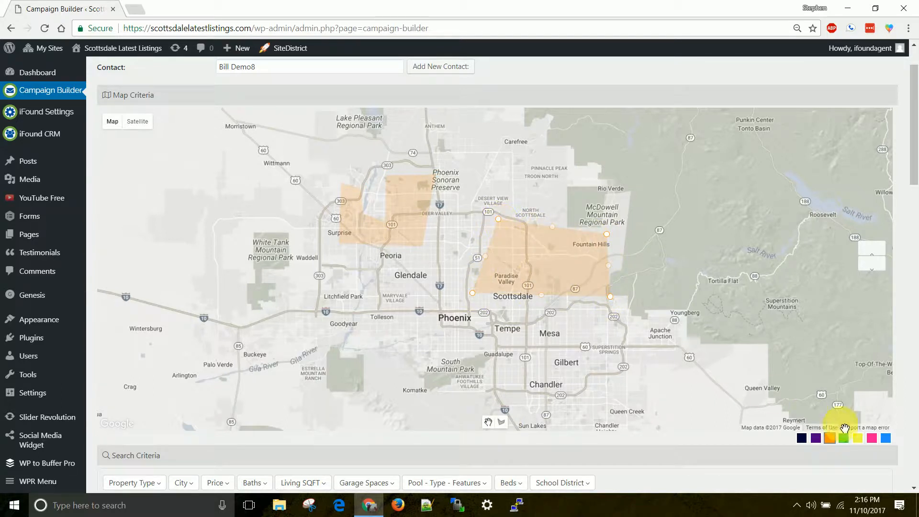
# Color the new polygon blue and review both polygons under Selected Criteria.
pyautogui.click(885, 438)
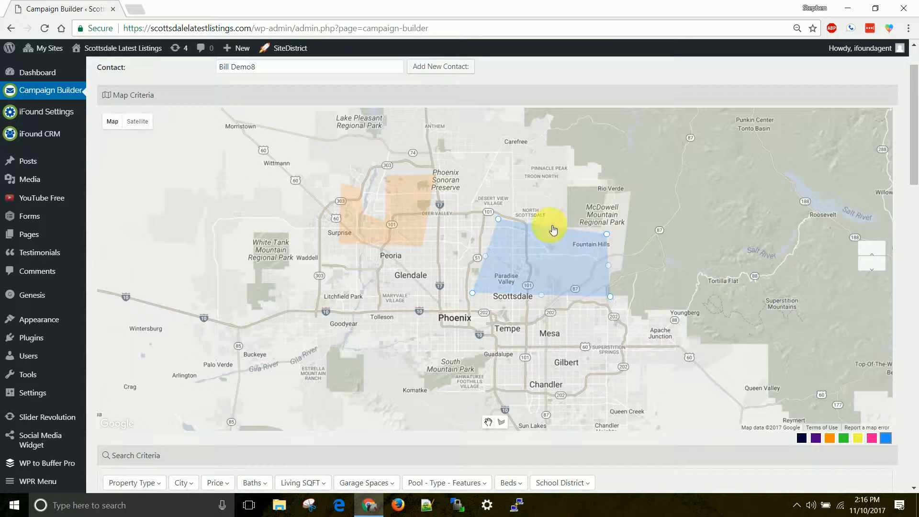
pyautogui.scroll(-3, 391, 185)
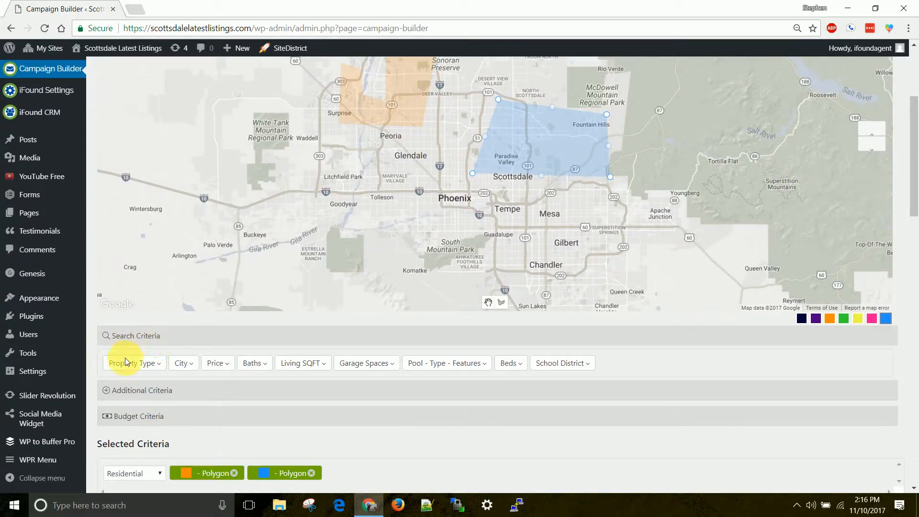
pyautogui.scroll(-3, 208, 349)
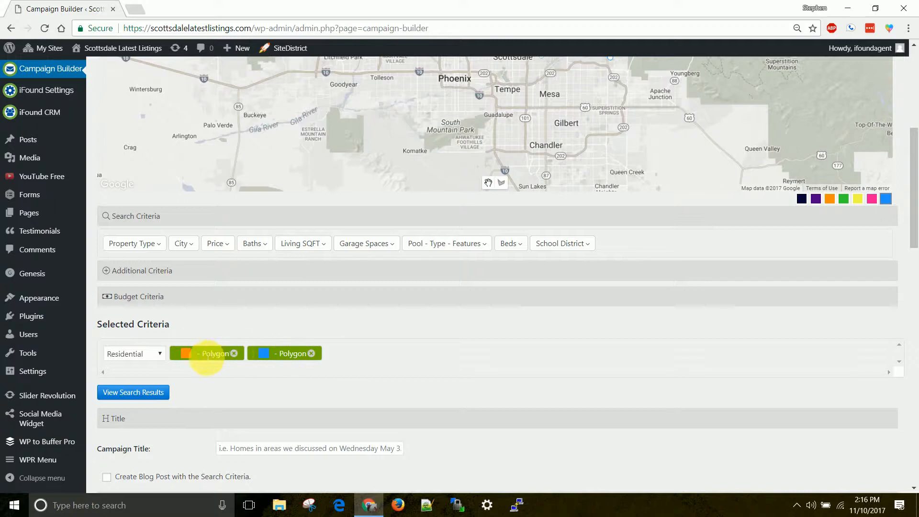
pyautogui.scroll(1, 355, 351)
pyautogui.scroll(-1, 348, 360)
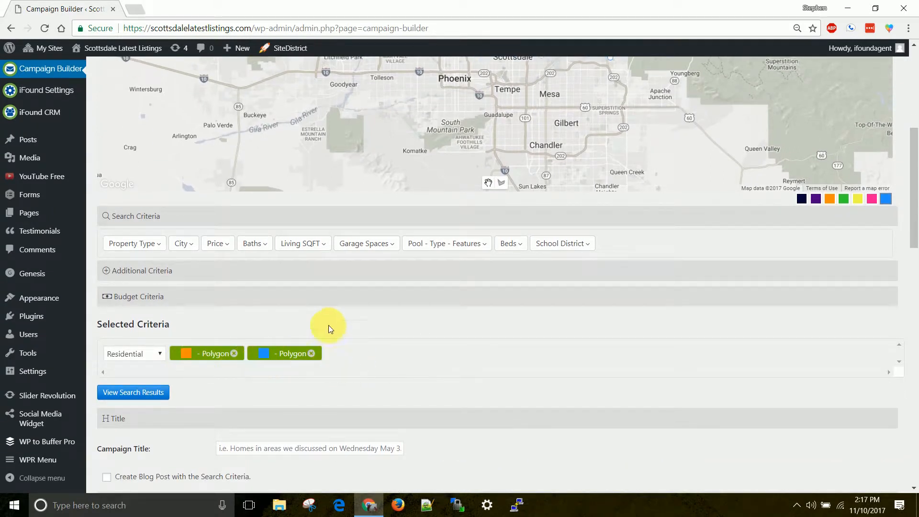
pyautogui.scroll(2, 463, 164)
pyautogui.scroll(-2, 395, 205)
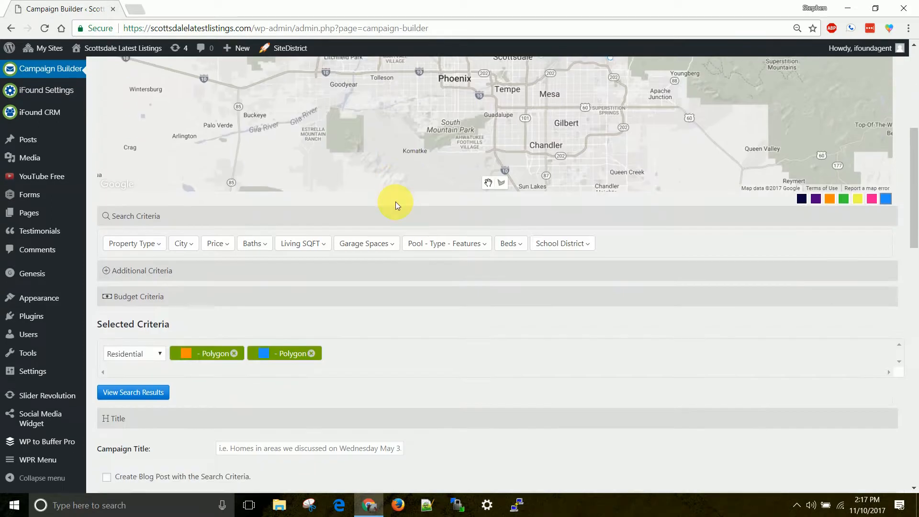
# Remove the orange and blue polygon chips and expand the Additional Criteria filters.
pyautogui.click(233, 353)
pyautogui.scroll(2, 381, 267)
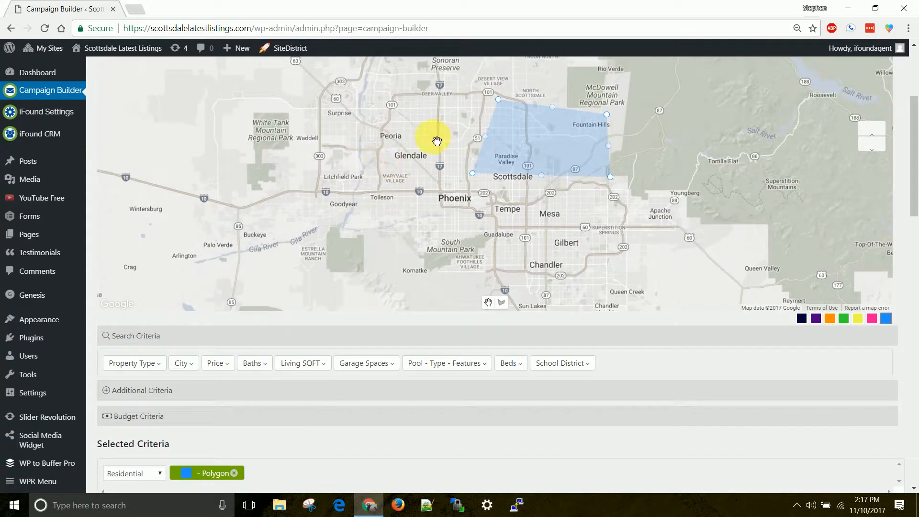
pyautogui.scroll(1, 435, 141)
pyautogui.scroll(-2, 425, 139)
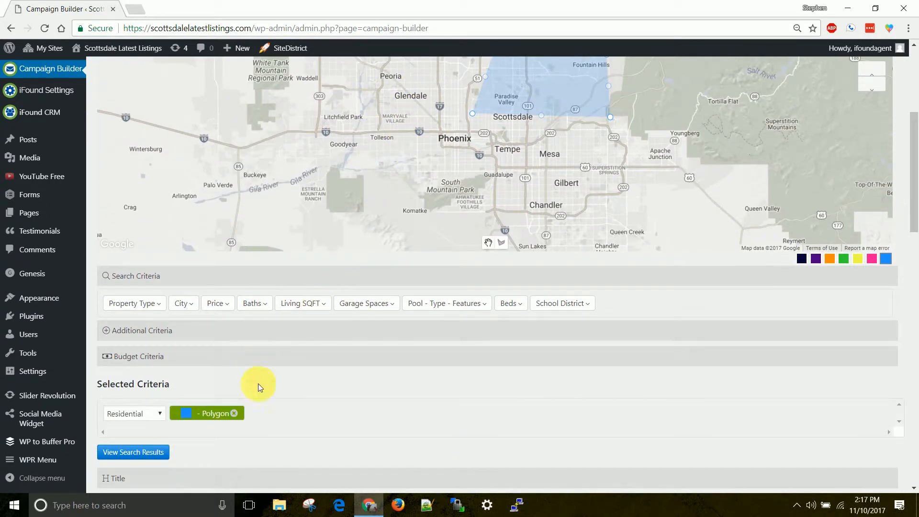
pyautogui.click(234, 413)
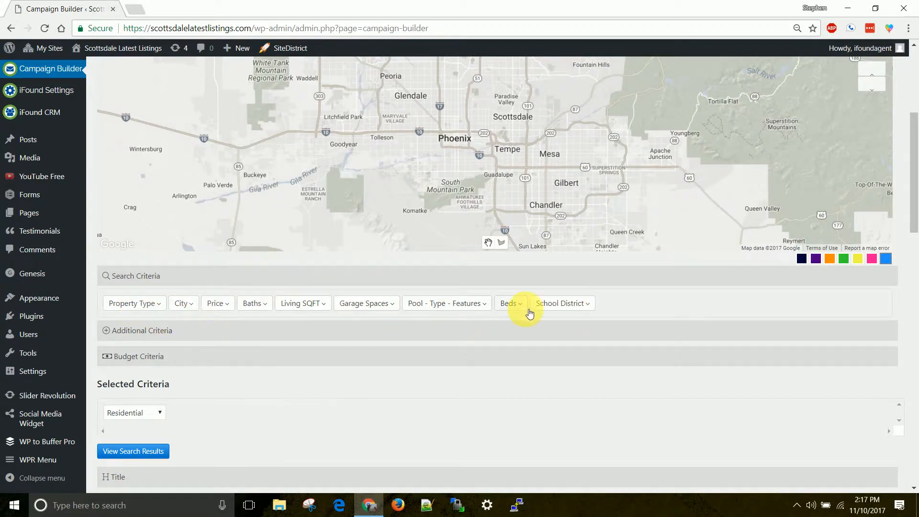
pyautogui.click(135, 330)
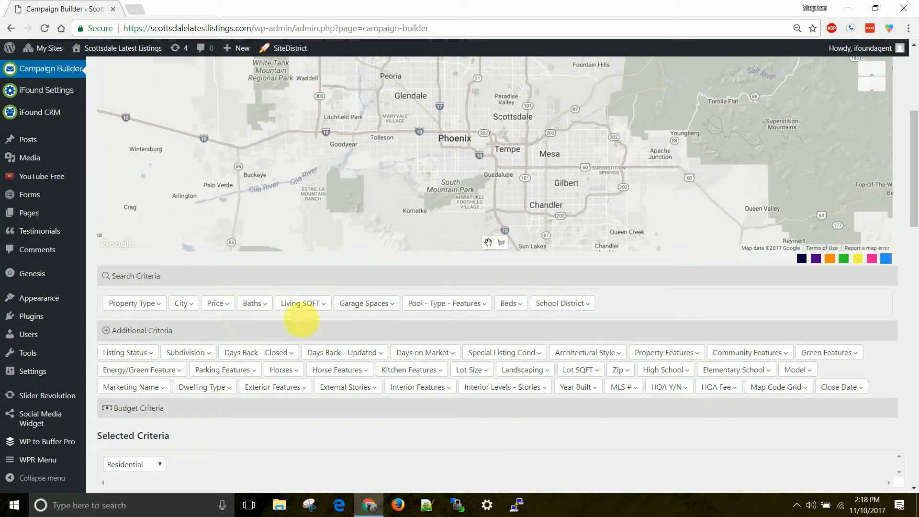
# Restrict the search to Closed listings and add Ocotillo as the subdivision filter.
pyautogui.click(149, 356)
pyautogui.click(127, 399)
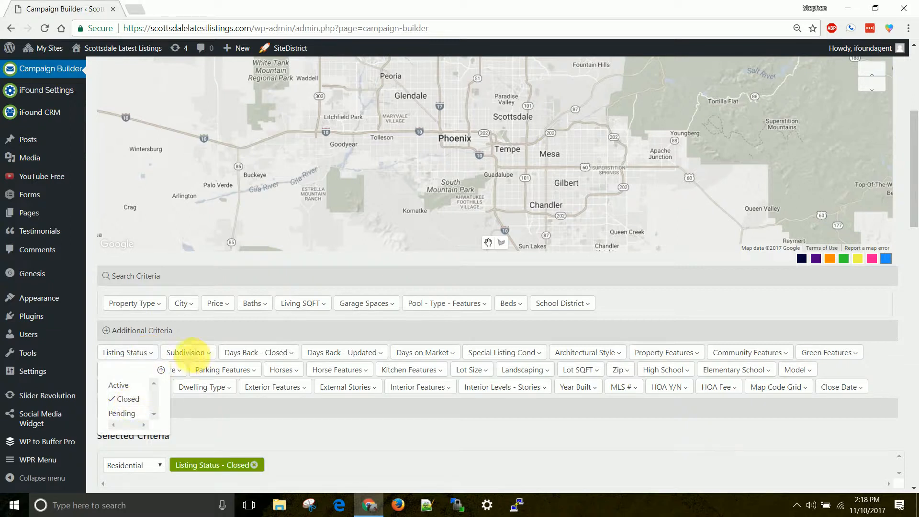
pyautogui.click(208, 354)
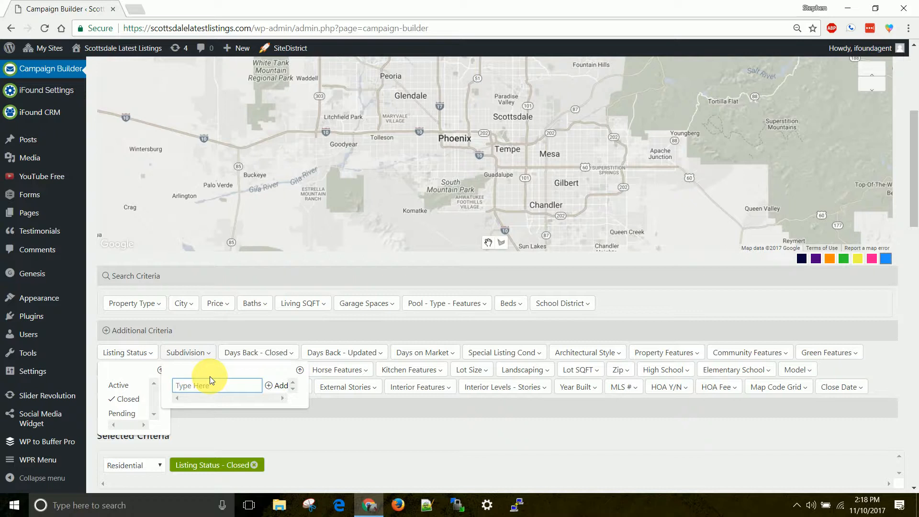
pyautogui.write('C')
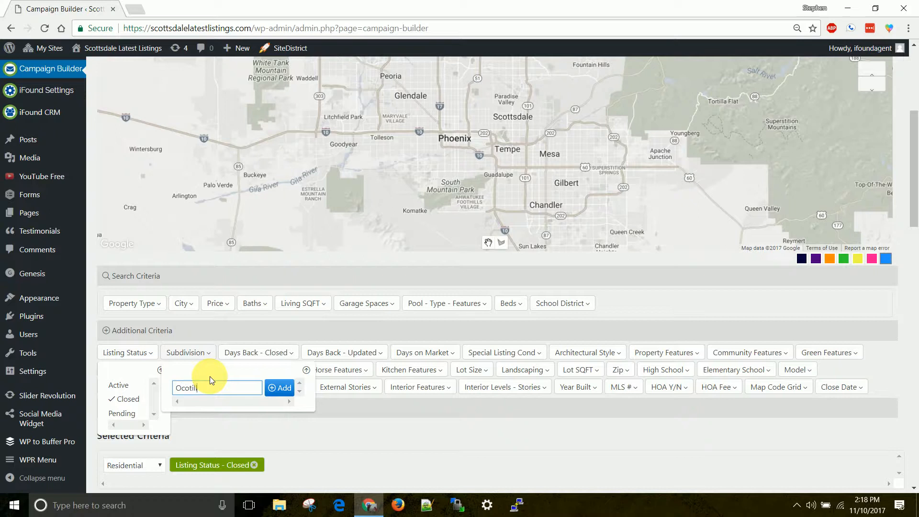
pyautogui.click(280, 387)
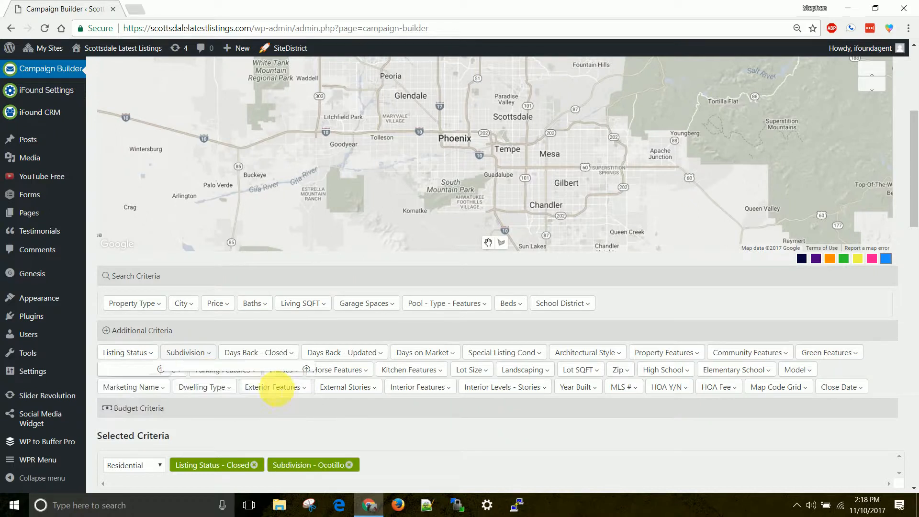
pyautogui.scroll(-2, 415, 378)
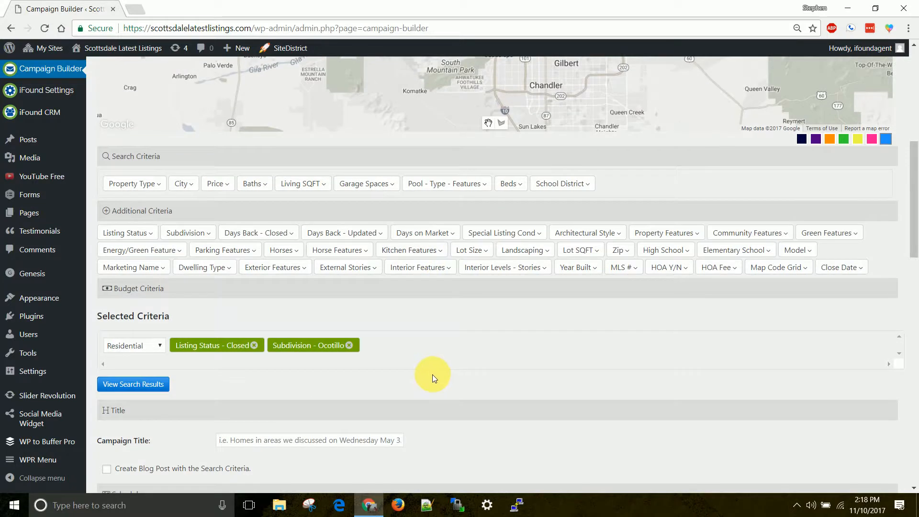
pyautogui.scroll(1, 432, 375)
pyautogui.scroll(5, 435, 373)
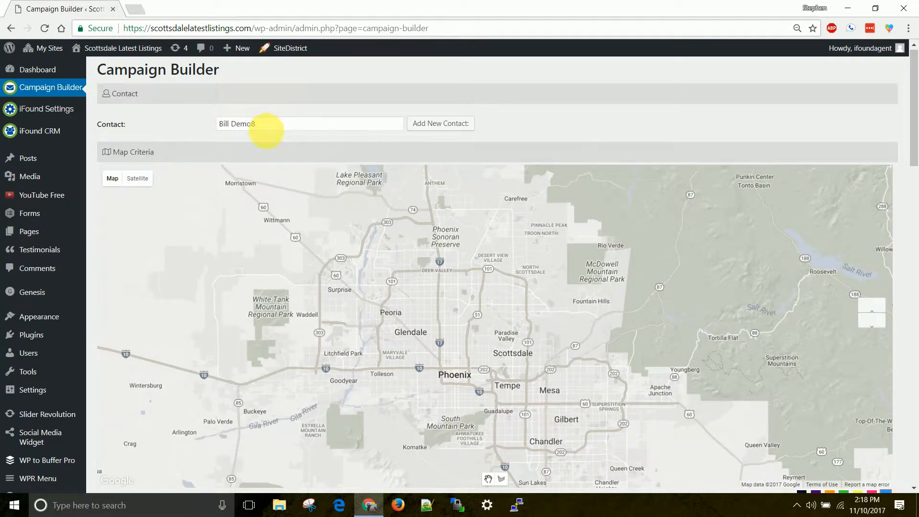
pyautogui.scroll(-3, 391, 236)
pyautogui.scroll(-3, 390, 236)
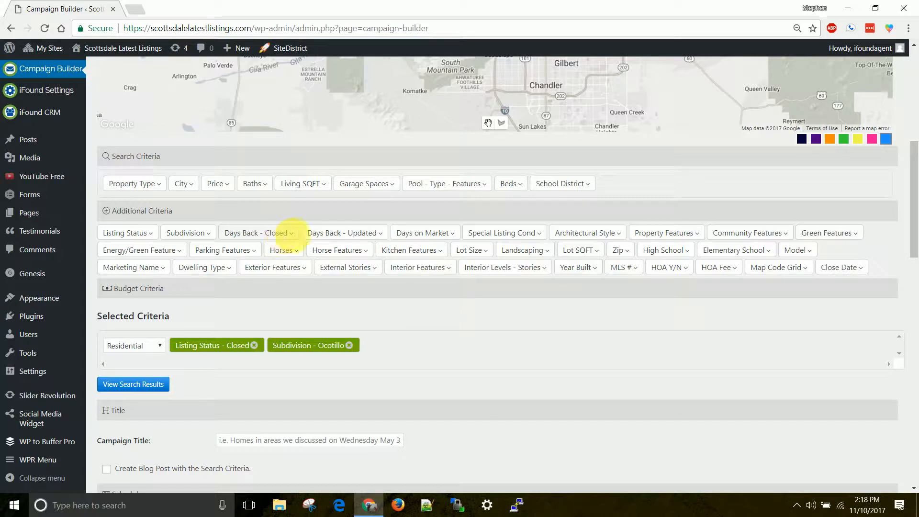
# Add a 180 Days Back - Closed filter, replacing a first 90-day attempt.
pyautogui.click(291, 232)
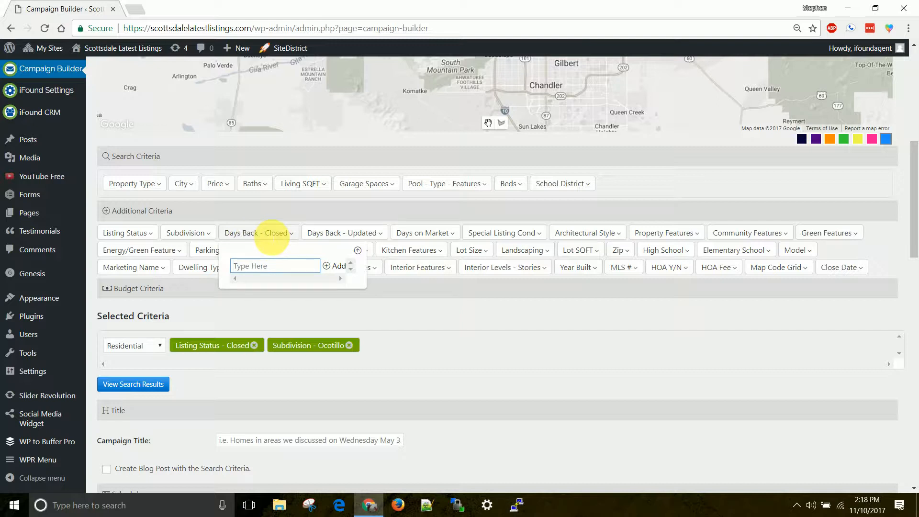
pyautogui.write('90')
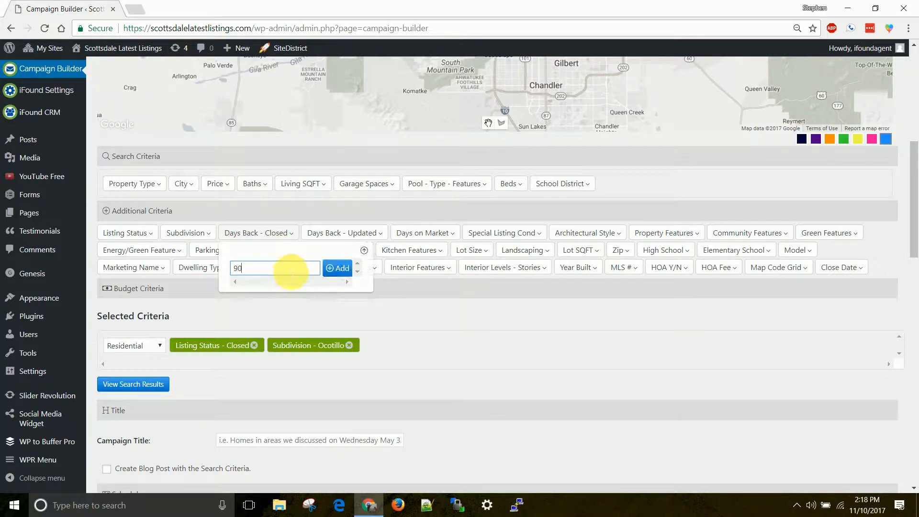
pyautogui.click(342, 269)
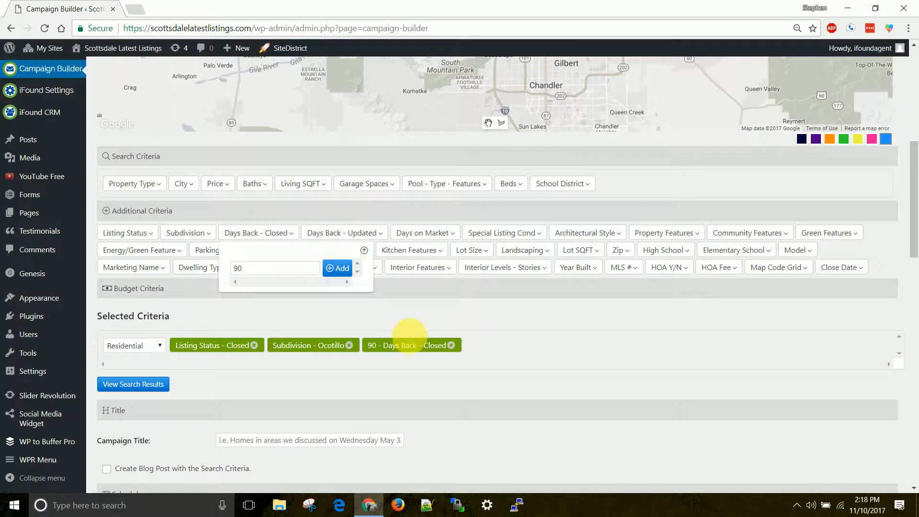
pyautogui.click(364, 250)
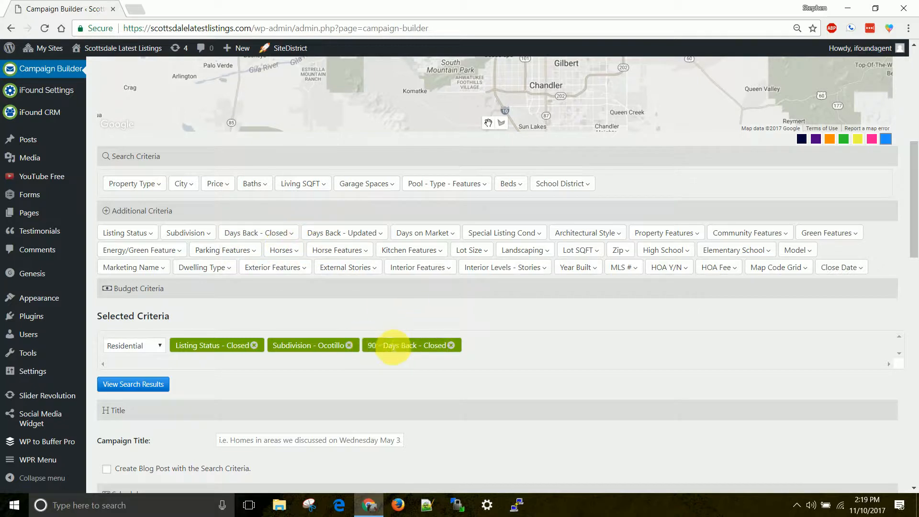
pyautogui.click(451, 346)
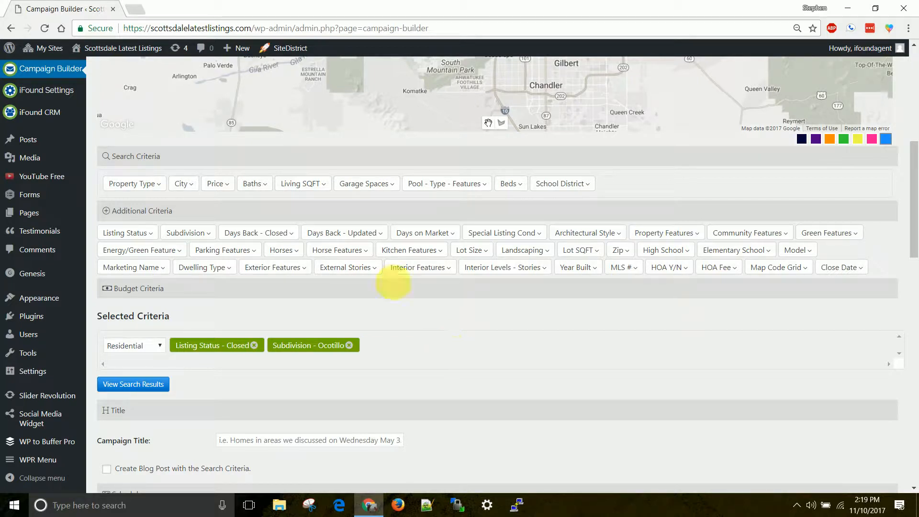
pyautogui.click(290, 232)
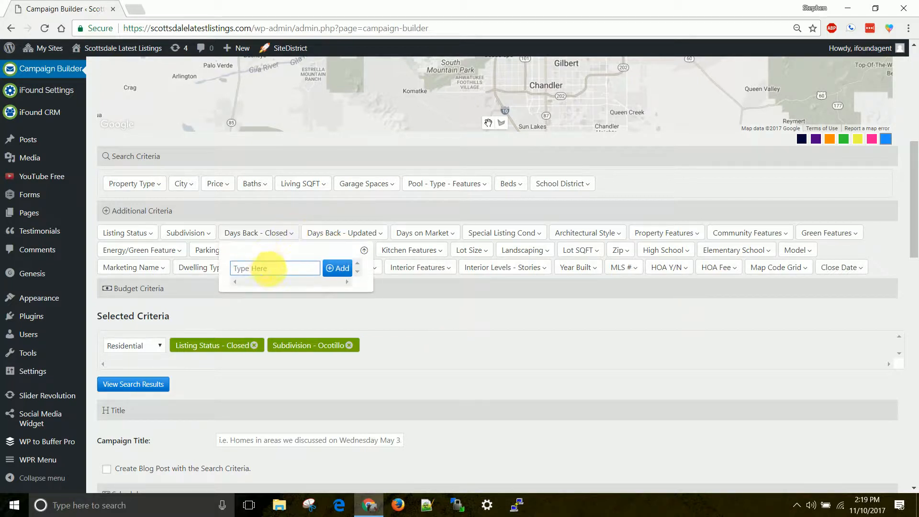
pyautogui.write('180')
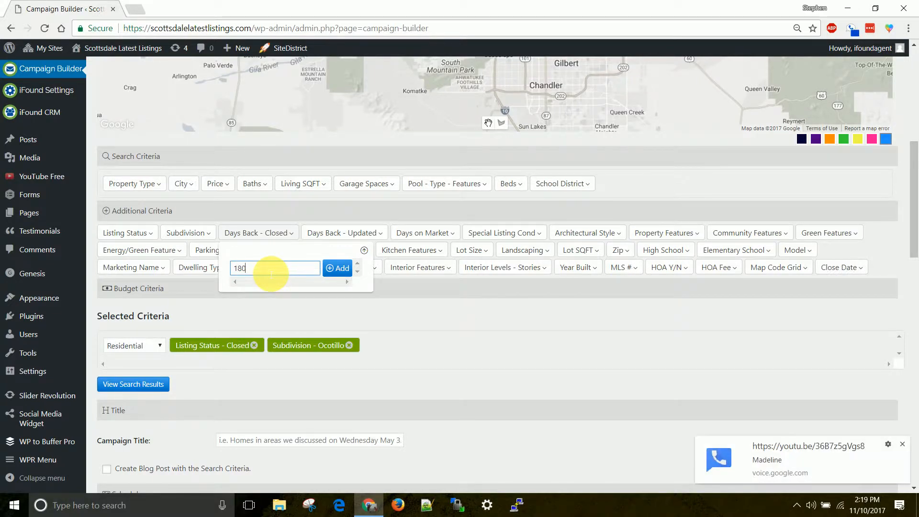
pyautogui.click(903, 444)
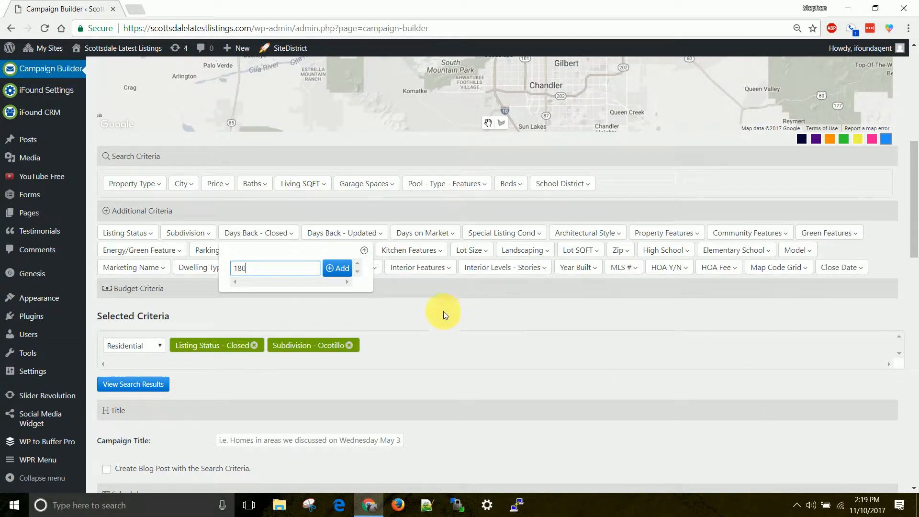
pyautogui.click(337, 268)
pyautogui.click(365, 250)
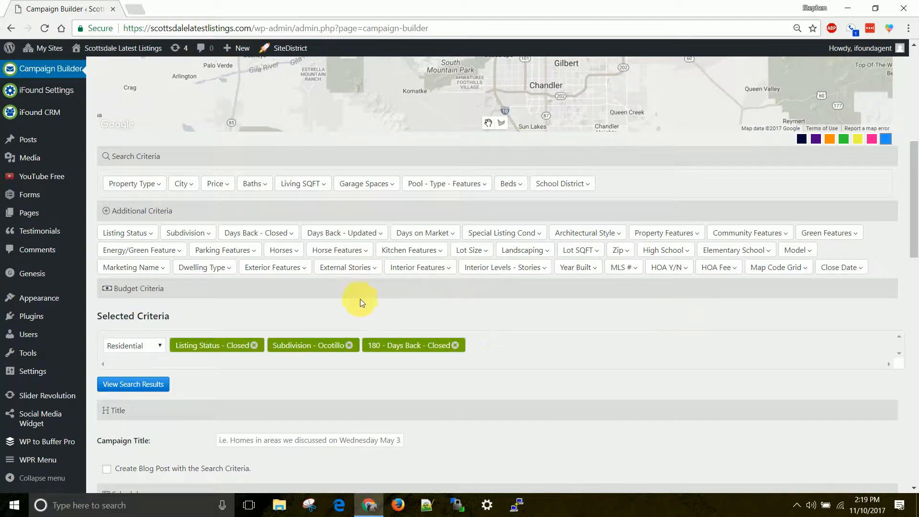
pyautogui.scroll(-1, 261, 308)
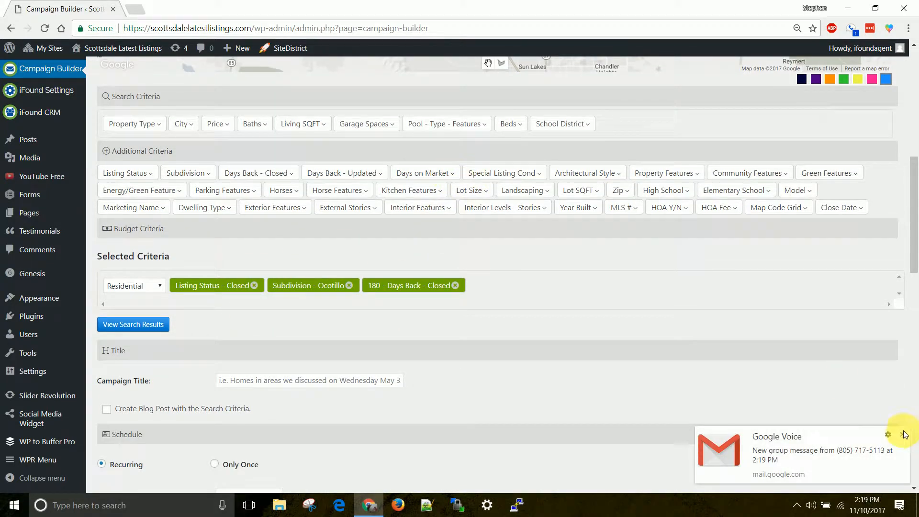
pyautogui.click(904, 438)
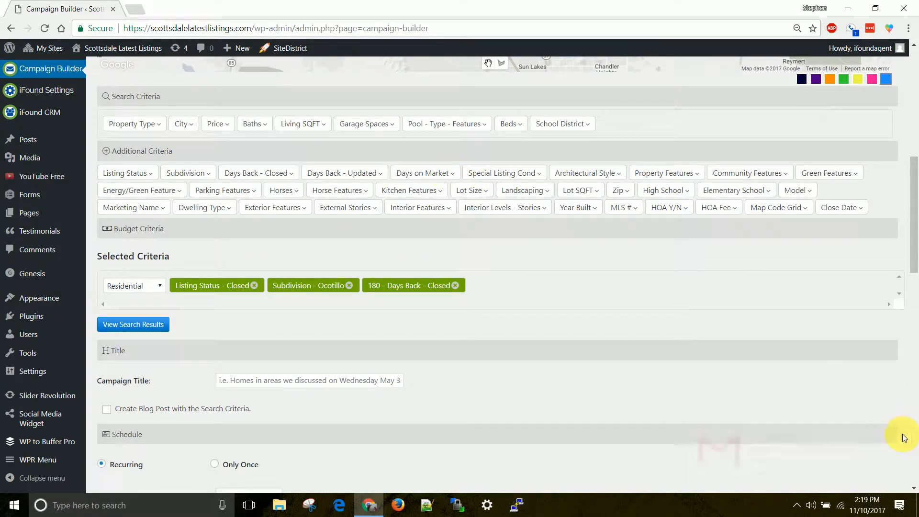
# Preview the 162 matching sold properties and review the map pins and results list.
pyautogui.click(154, 327)
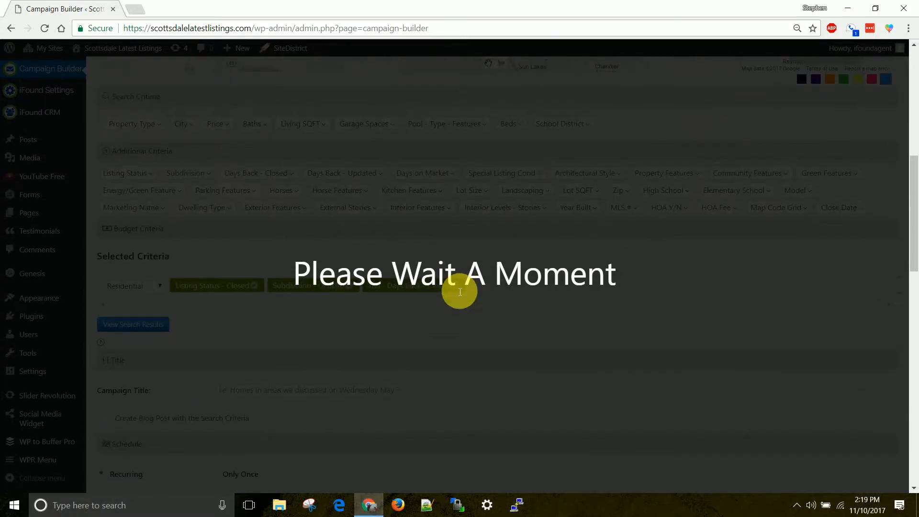
pyautogui.scroll(6, 460, 292)
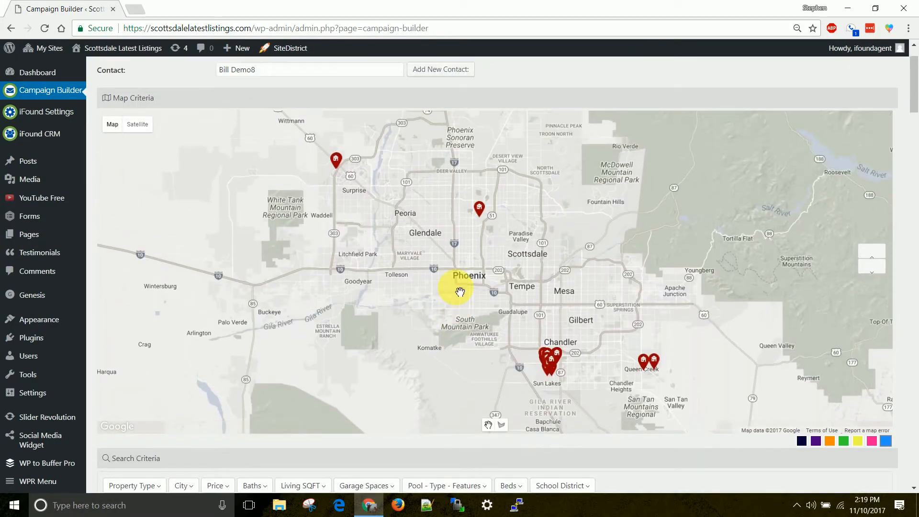
pyautogui.scroll(-1, 489, 307)
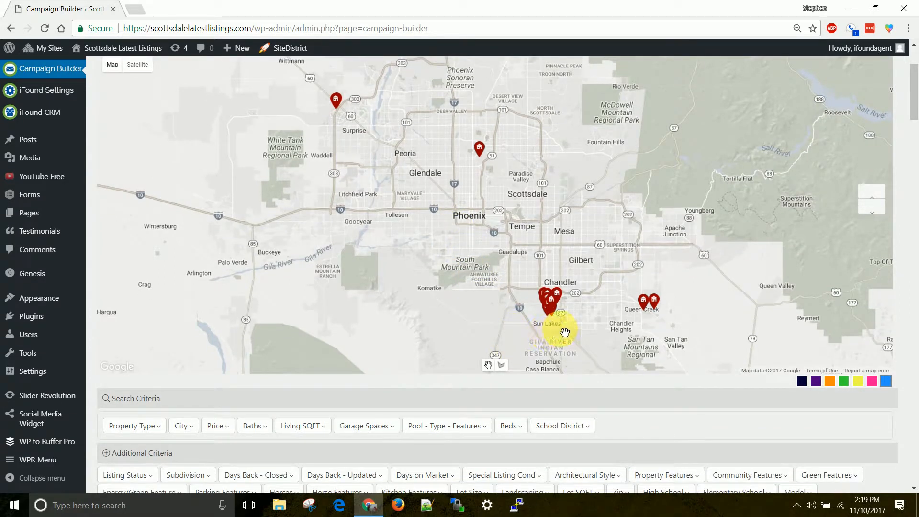
pyautogui.scroll(2, 617, 343)
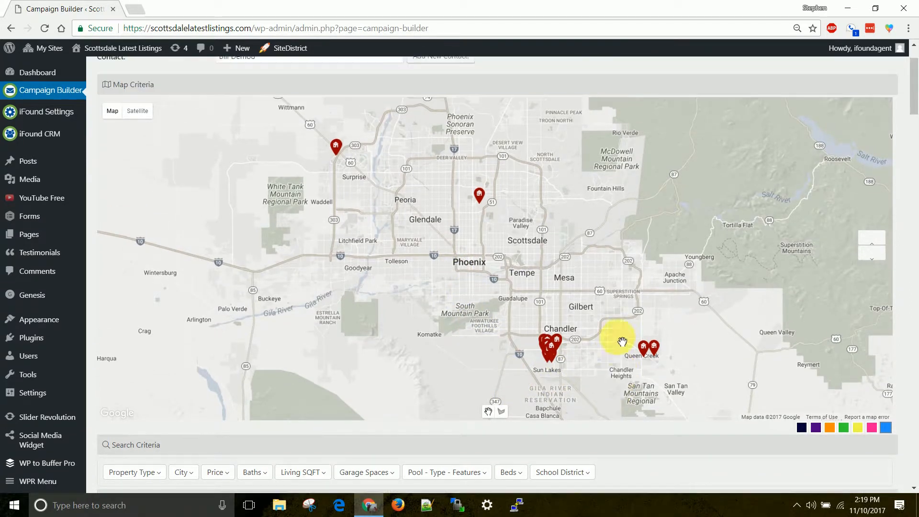
pyautogui.moveTo(341, 173)
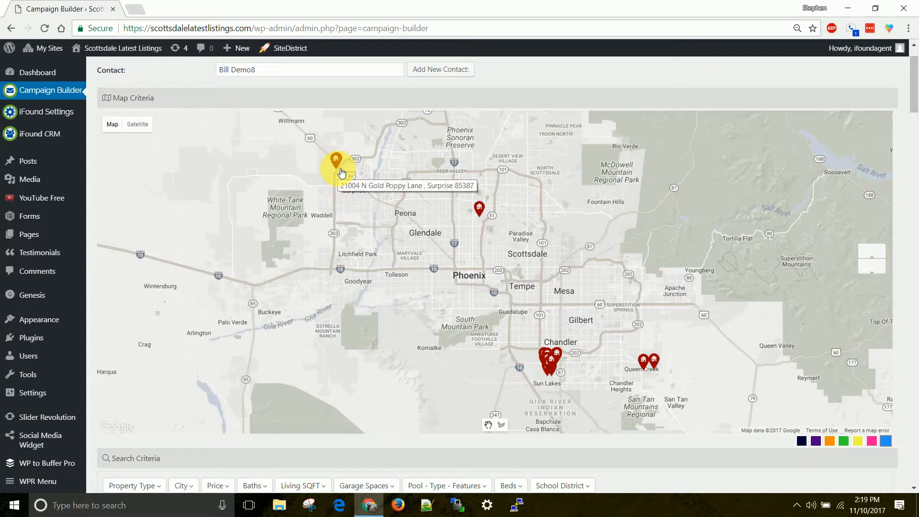
pyautogui.moveTo(485, 216)
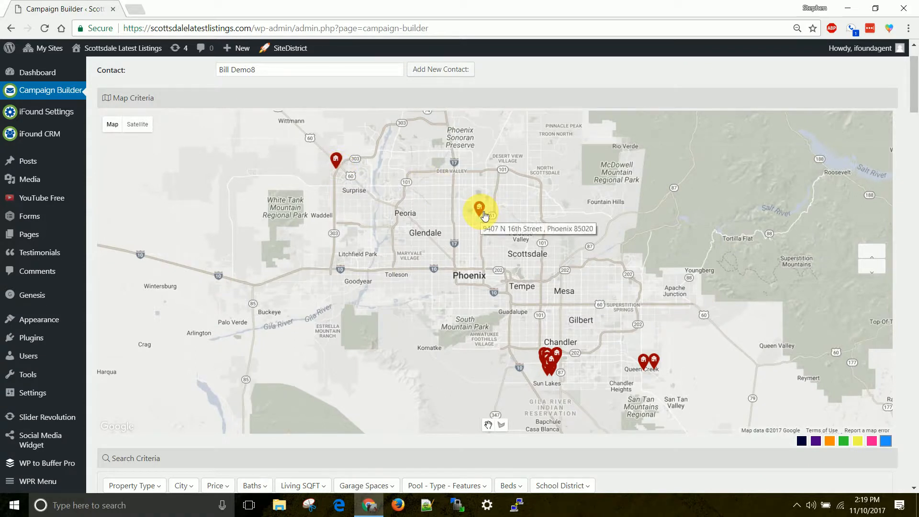
pyautogui.moveTo(554, 370)
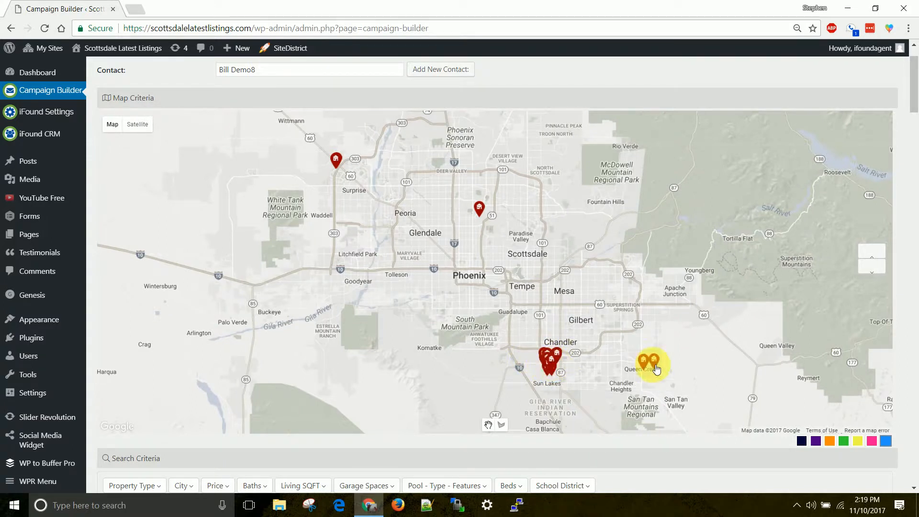
pyautogui.scroll(-1, 507, 212)
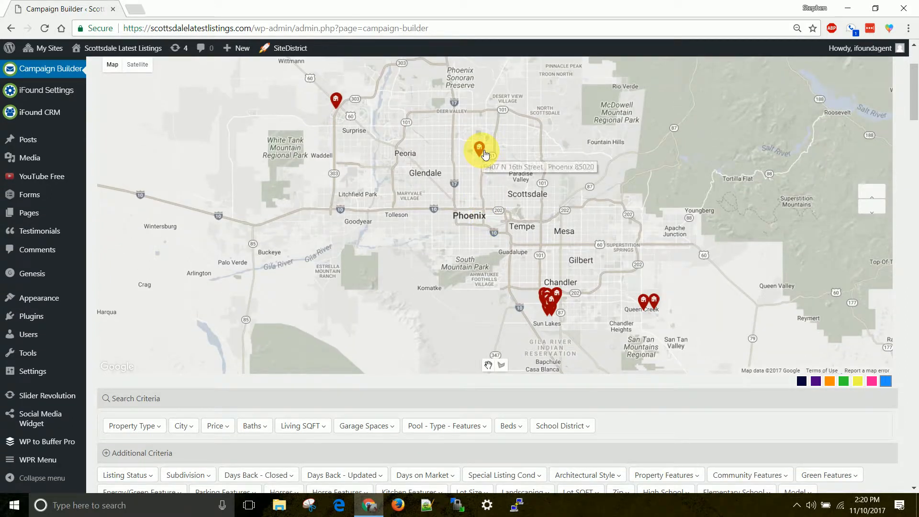
pyautogui.scroll(-3, 446, 211)
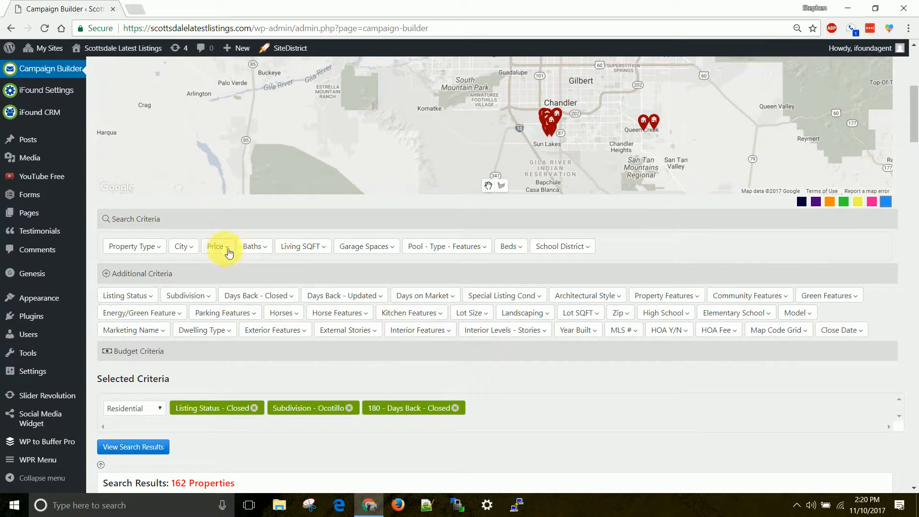
pyautogui.scroll(-5, 218, 258)
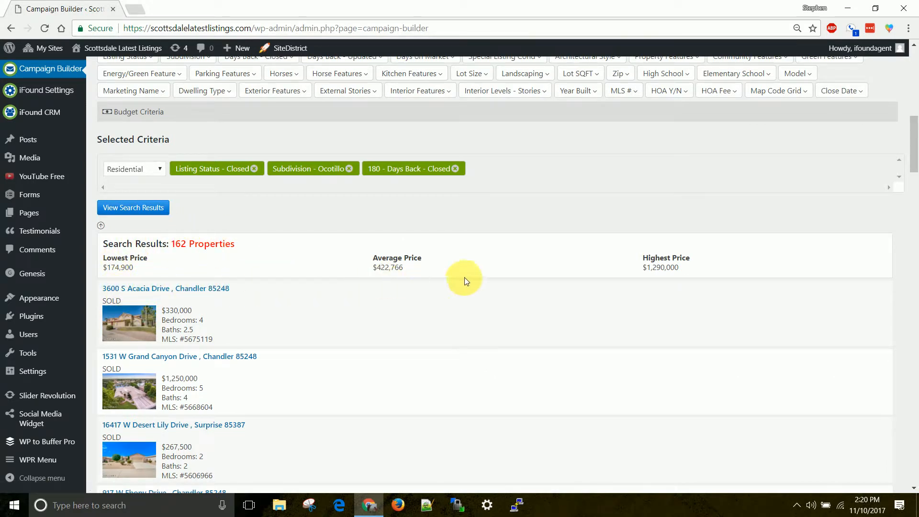
pyautogui.scroll(-1, 406, 288)
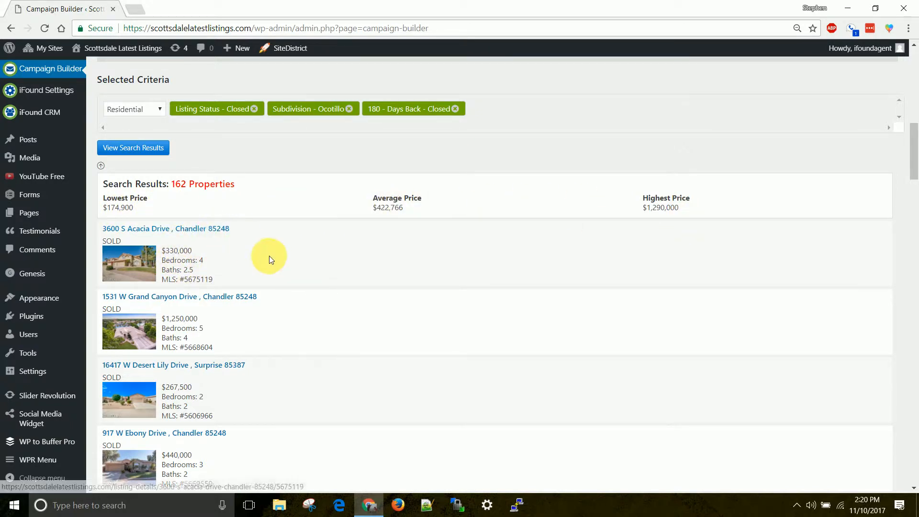
pyautogui.scroll(-5, 268, 257)
pyautogui.scroll(5, 316, 289)
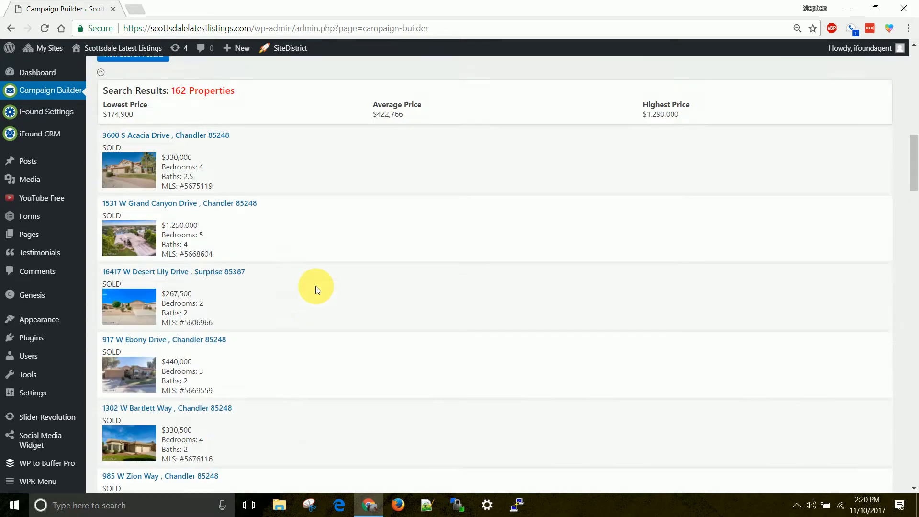
pyautogui.scroll(1, 393, 259)
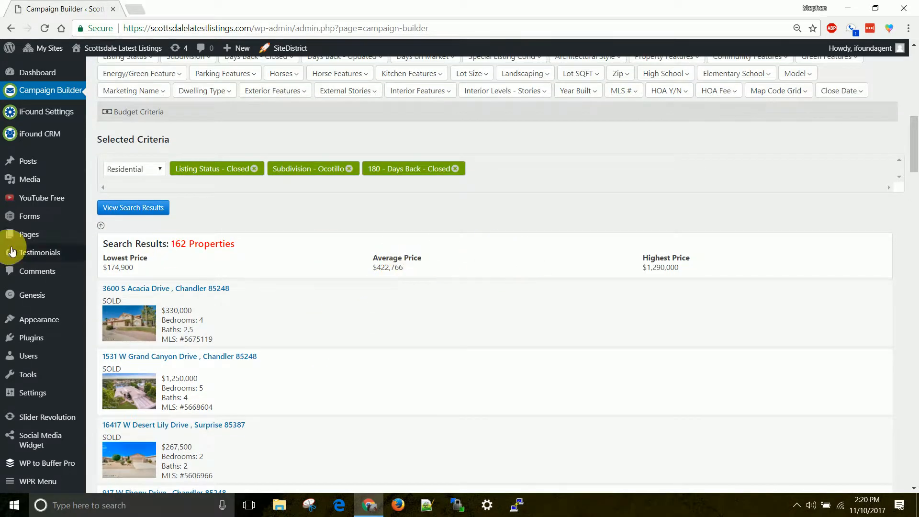
# Add Chandler as a City criterion to the search.
pyautogui.click(100, 226)
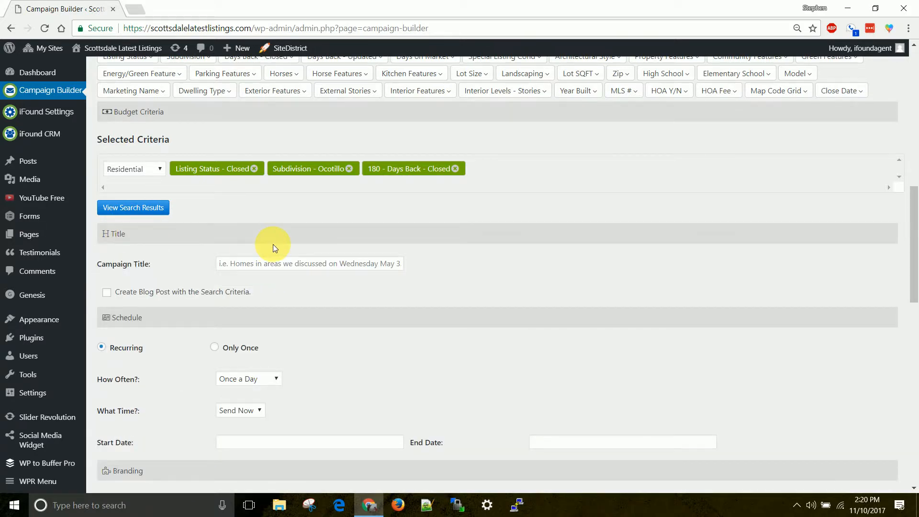
pyautogui.scroll(1, 272, 244)
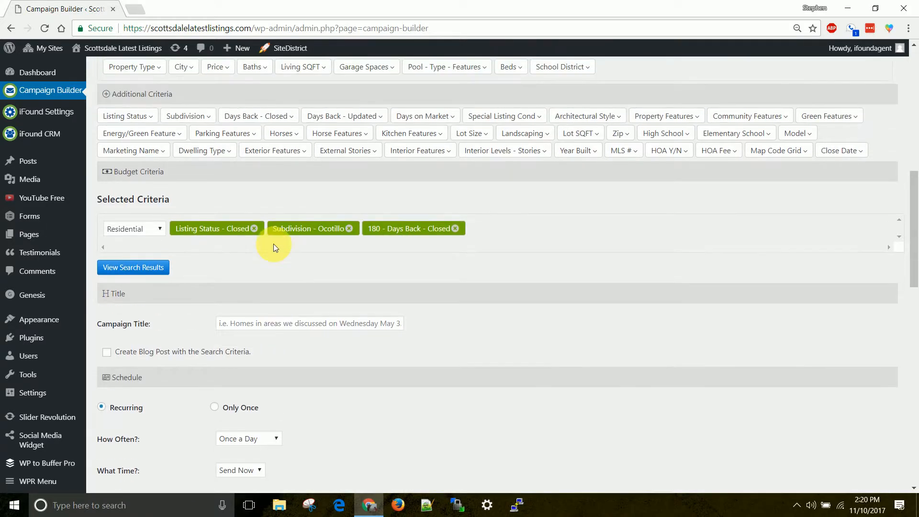
pyautogui.scroll(1, 187, 127)
pyautogui.click(185, 126)
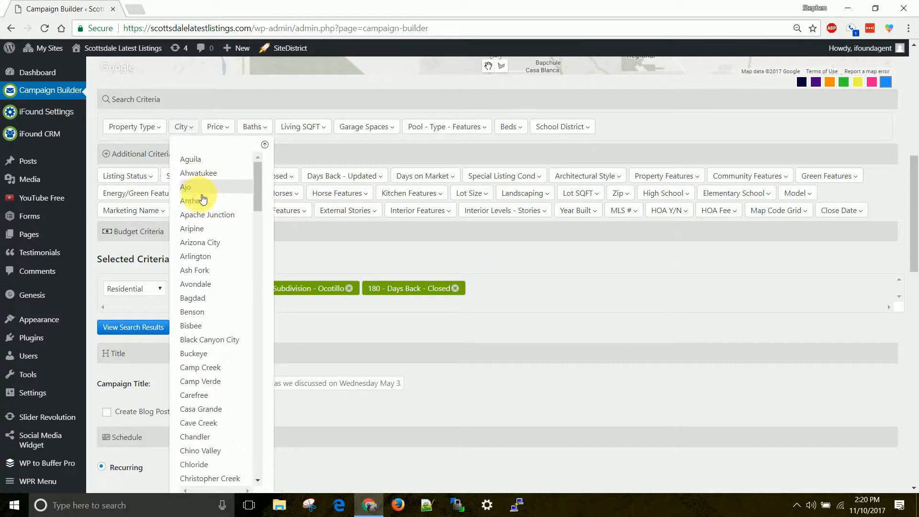
pyautogui.scroll(-1, 206, 287)
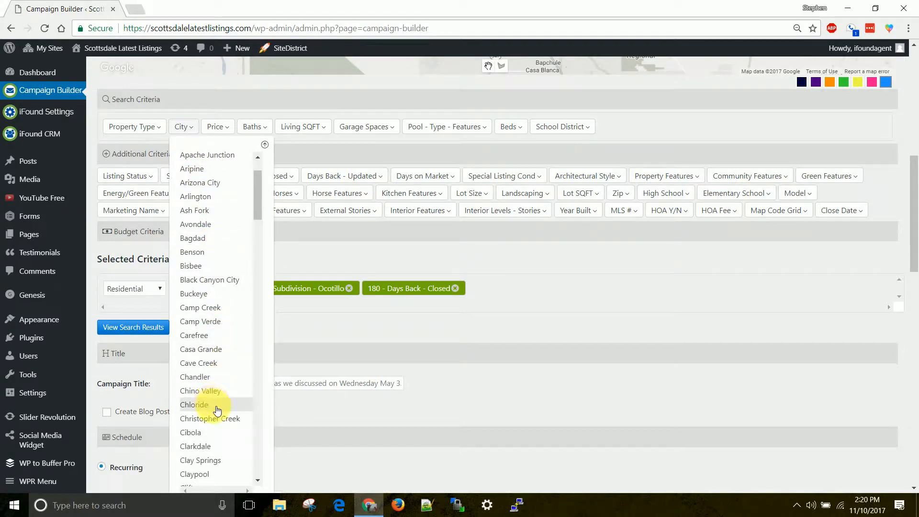
pyautogui.click(207, 378)
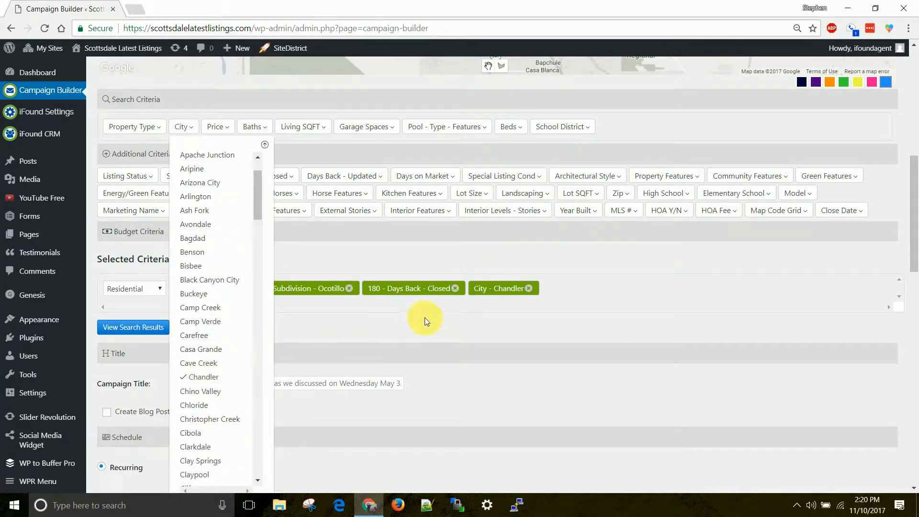
pyautogui.click(265, 146)
# Rerun the search and review the 109 Chandler results.
pyautogui.click(145, 327)
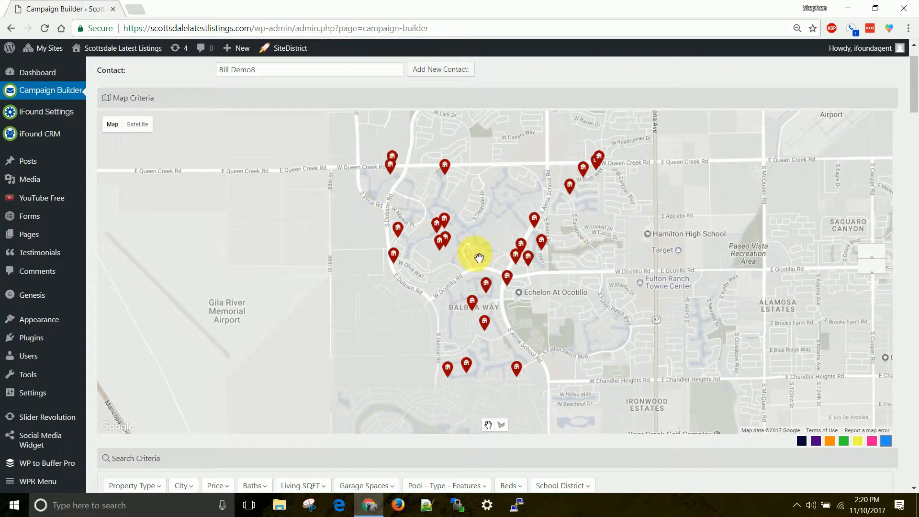
pyautogui.scroll(-4, 382, 259)
pyautogui.scroll(-6, 371, 194)
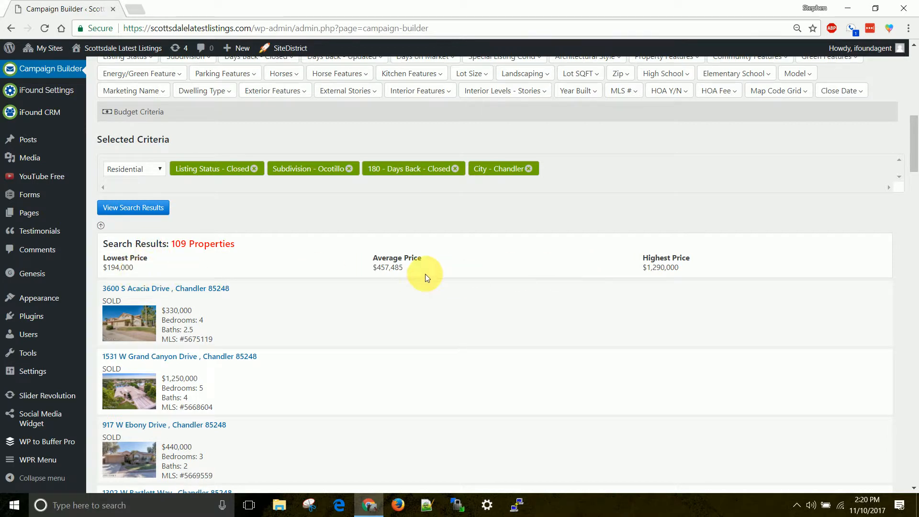
pyautogui.scroll(-1, 222, 279)
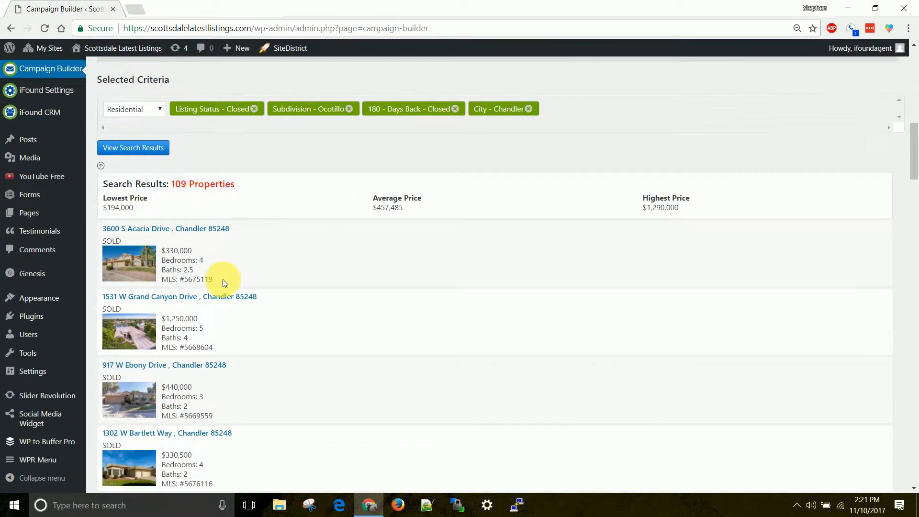
pyautogui.scroll(-2, 222, 280)
pyautogui.scroll(-2, 285, 283)
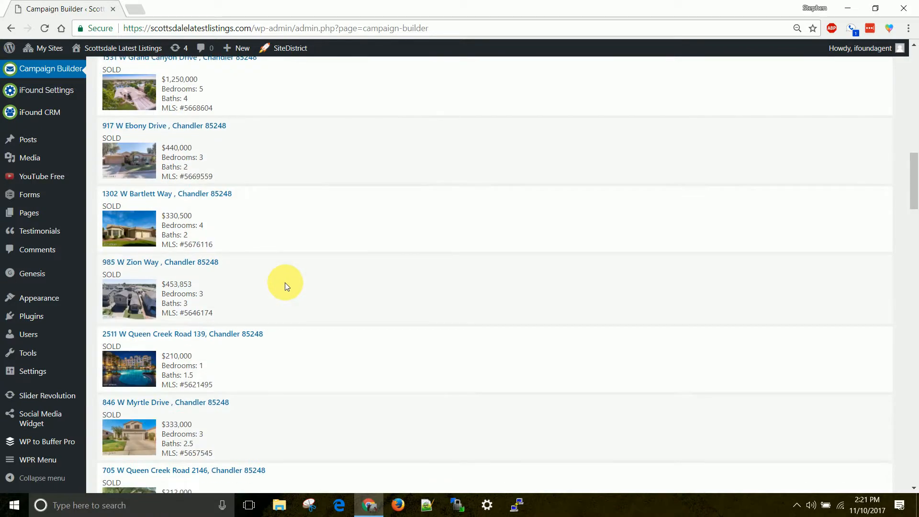
pyautogui.scroll(3, 301, 283)
pyautogui.scroll(3, 301, 282)
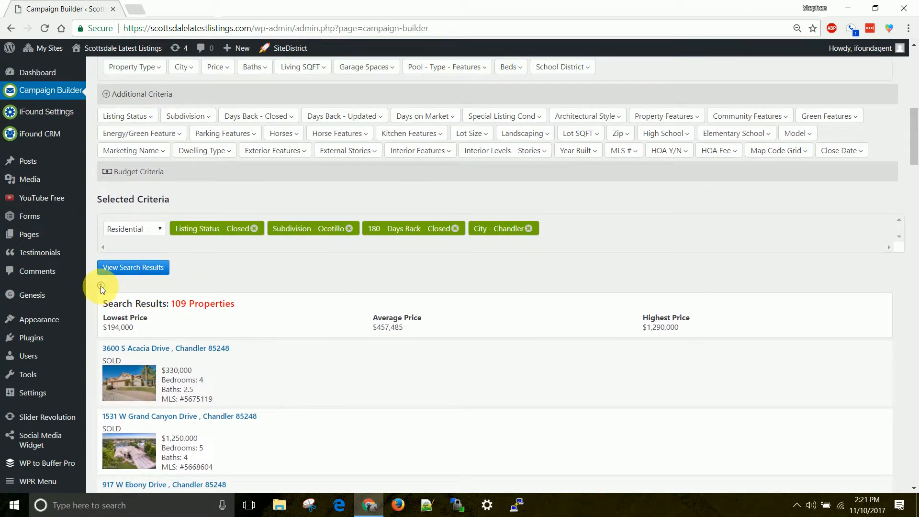
# Title the campaign with the contact's name plus 'Here are recently sold homes in your Community (Ocotillo)', and enable Create Blog Post.
pyautogui.click(101, 286)
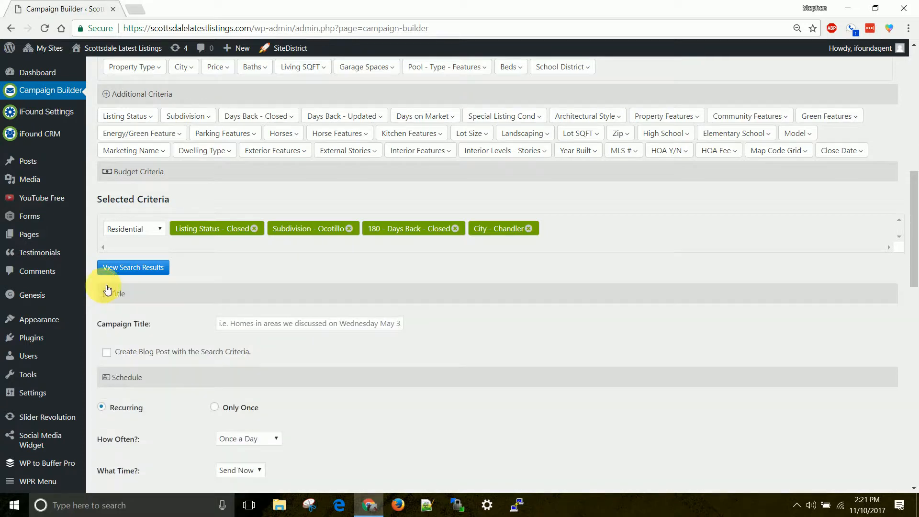
pyautogui.scroll(-3, 307, 275)
pyautogui.click(301, 206)
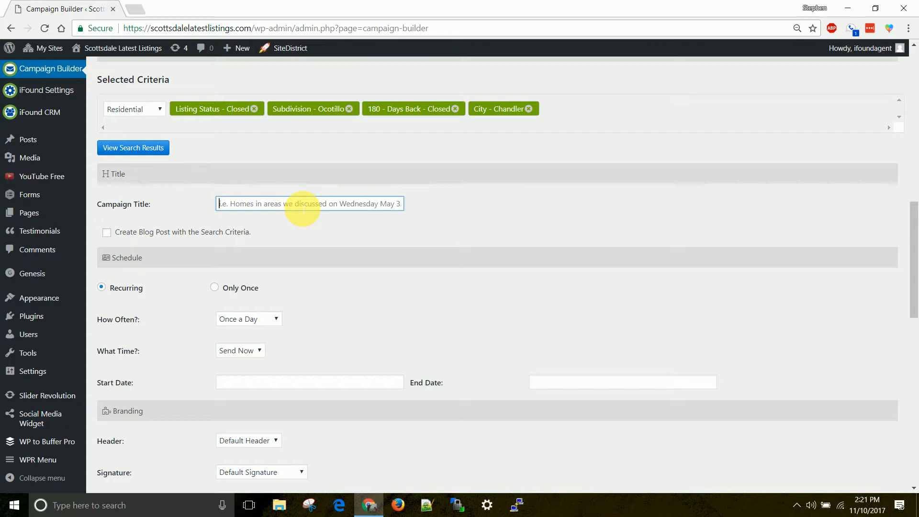
pyautogui.write('Bill Here ')
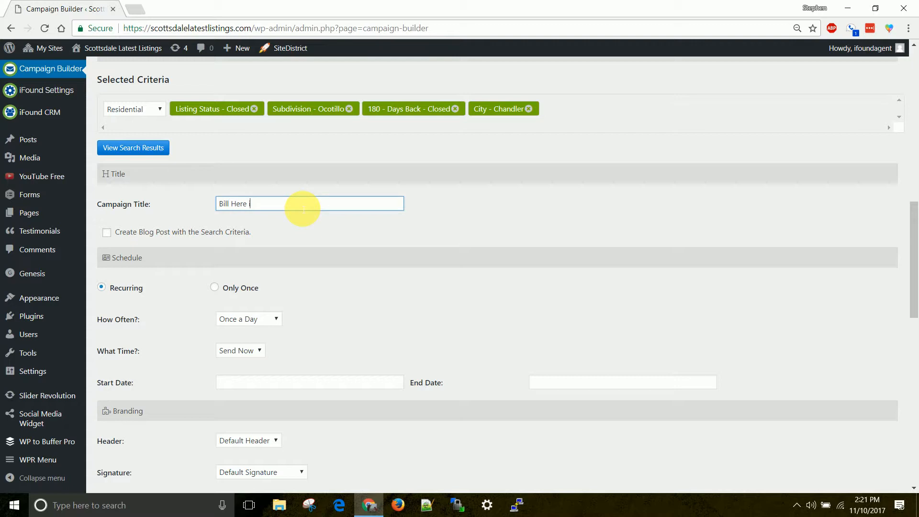
pyautogui.write('is')
pyautogui.press('BackSpace')
pyautogui.press('BackSpace')
pyautogui.write('are recenlty scld homes in your Community (Oco')
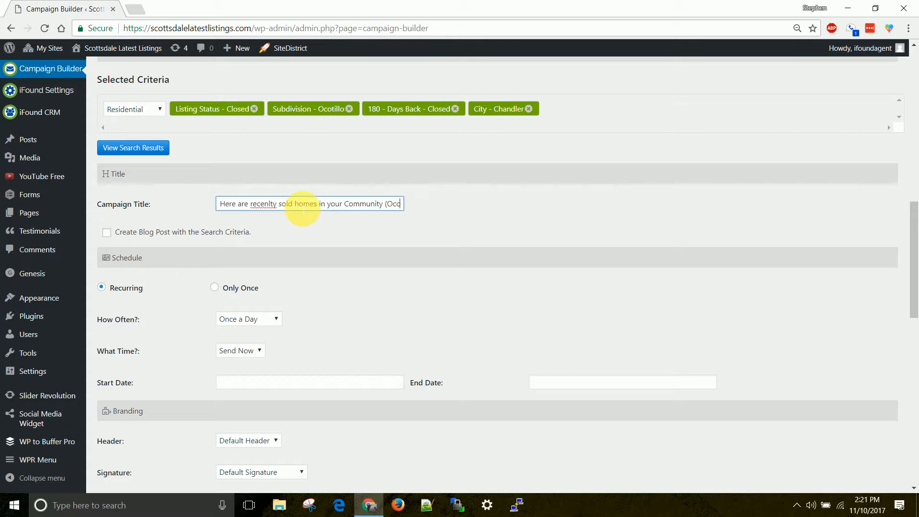
pyautogui.write('tillo)')
pyautogui.click(107, 233)
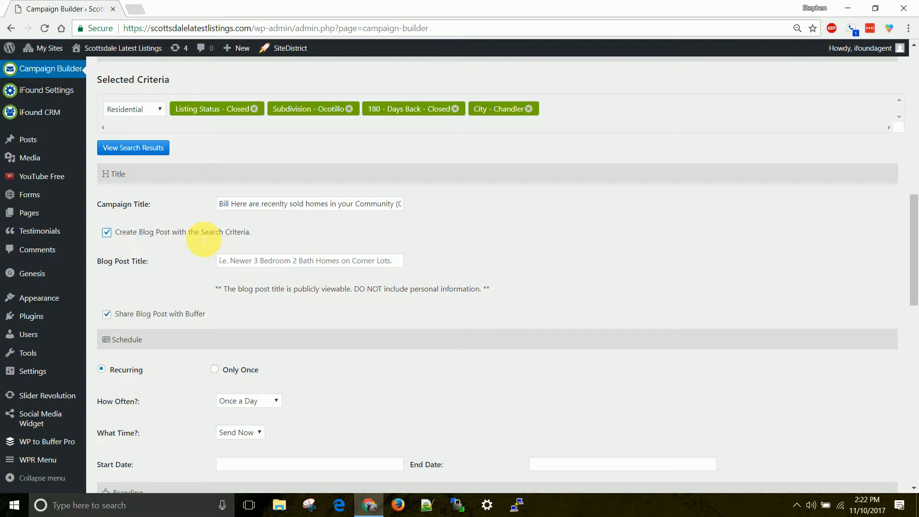
# Enter the blog post title, ending it with Ocotillo Chandler, AZ instead of Goodyear.
pyautogui.click(255, 263)
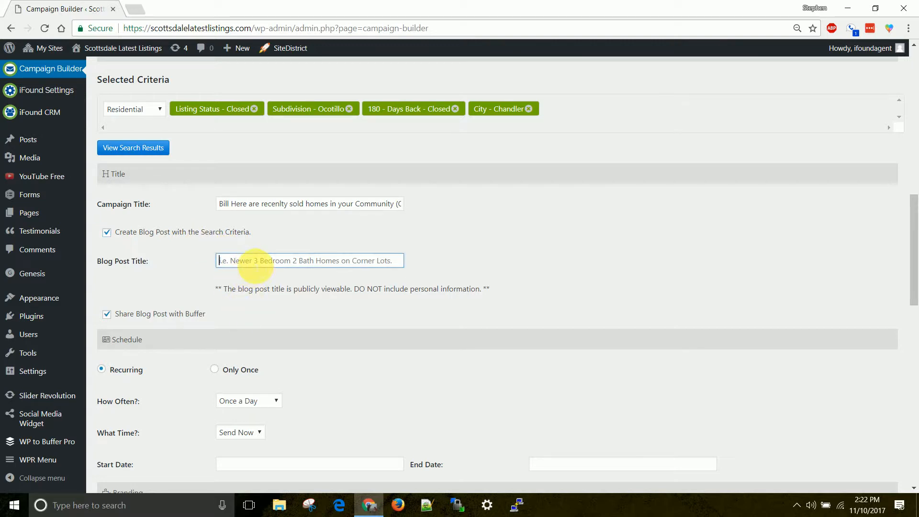
pyautogui.click(250, 261)
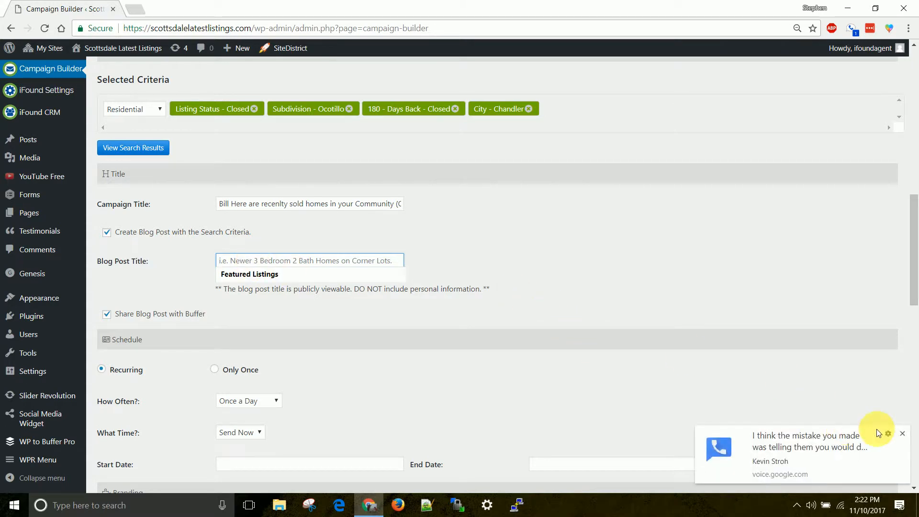
pyautogui.click(901, 433)
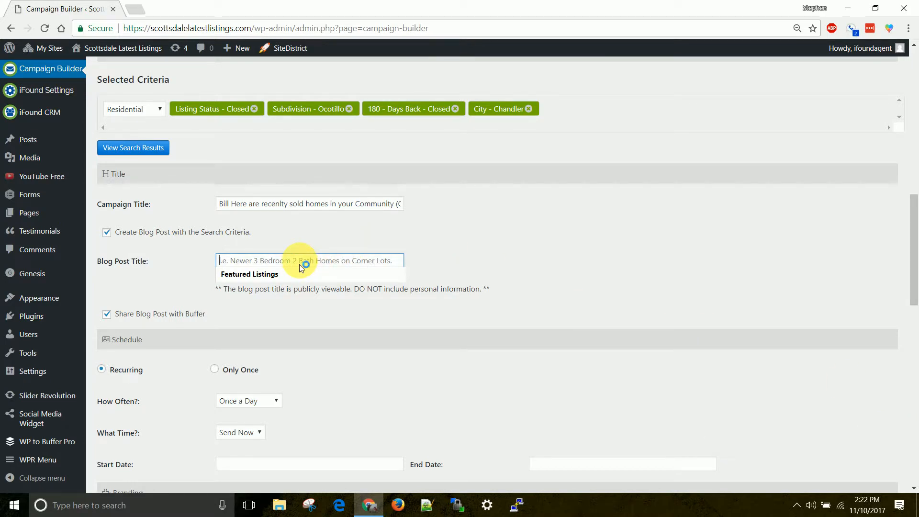
pyautogui.write('Homes that r')
pyautogui.write('ecently')
pyautogui.write(' Sold in Ocot')
pyautogui.write('illo ')
pyautogui.write('Goodyear')
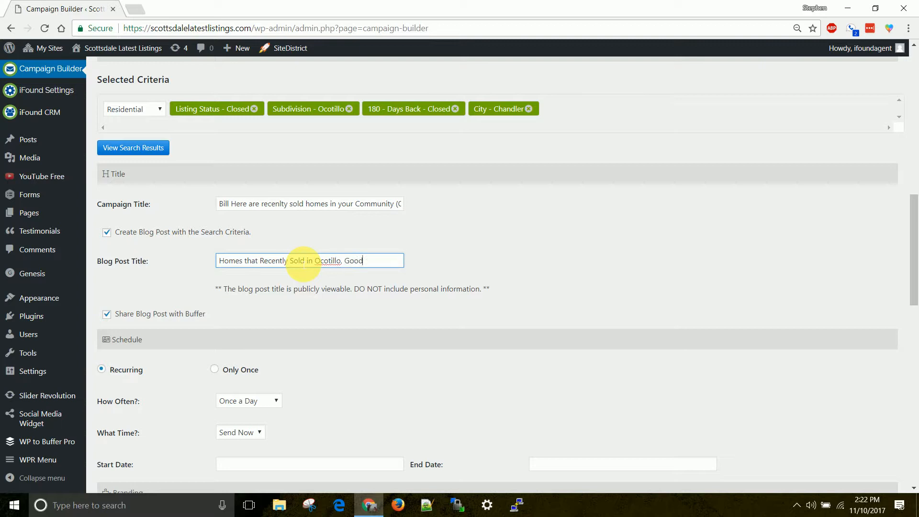
pyautogui.press('BackSpace')
pyautogui.press('BackSpace')
pyautogui.press('BackSpace')
pyautogui.press('BackSpace')
pyautogui.press('BackSpace')
pyautogui.press('BackSpace')
pyautogui.press('BackSpace')
pyautogui.press('BackSpace')
pyautogui.press('BackSpace')
pyautogui.press('BackSpace')
pyautogui.press('BackSpace')
pyautogui.write('Chandler, AZ')
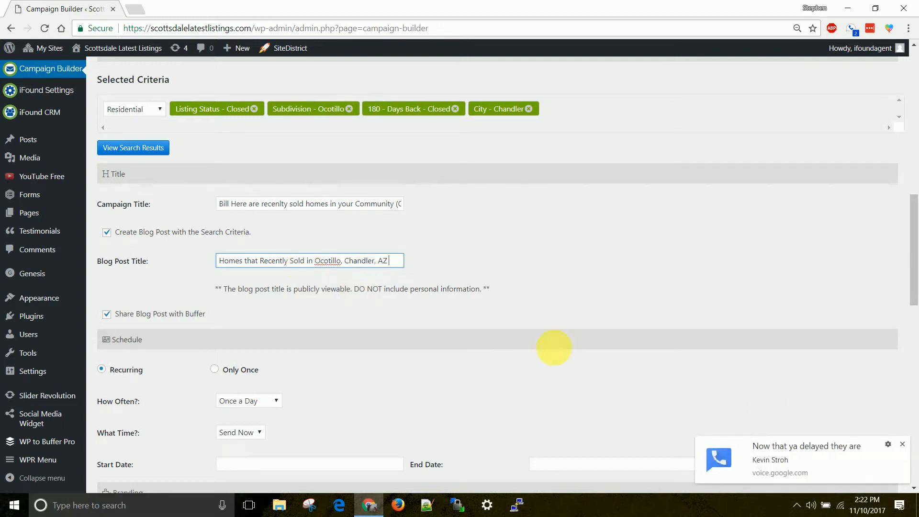
pyautogui.click(903, 442)
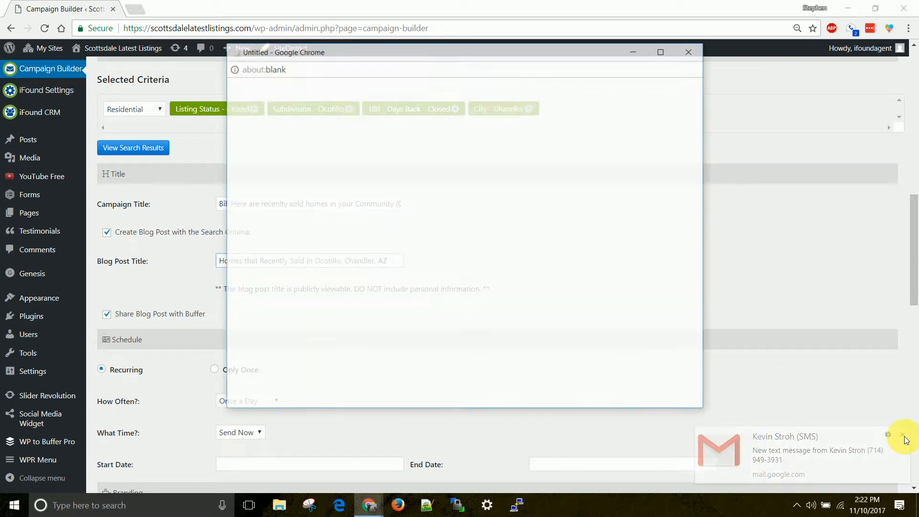
pyautogui.click(402, 288)
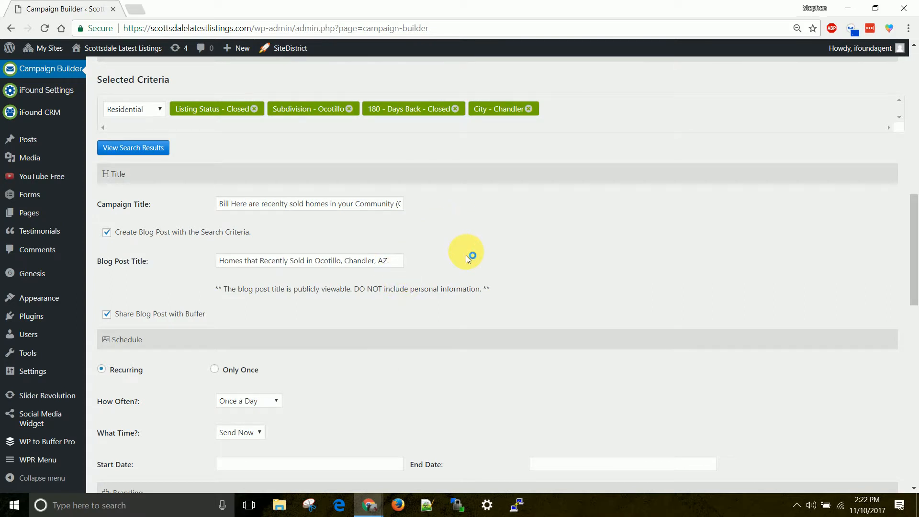
# Check the blog post title and leave Share Blog Post with Buffer checked.
pyautogui.moveTo(221, 260); pyautogui.dragTo(301, 261)
pyautogui.click(301, 261)
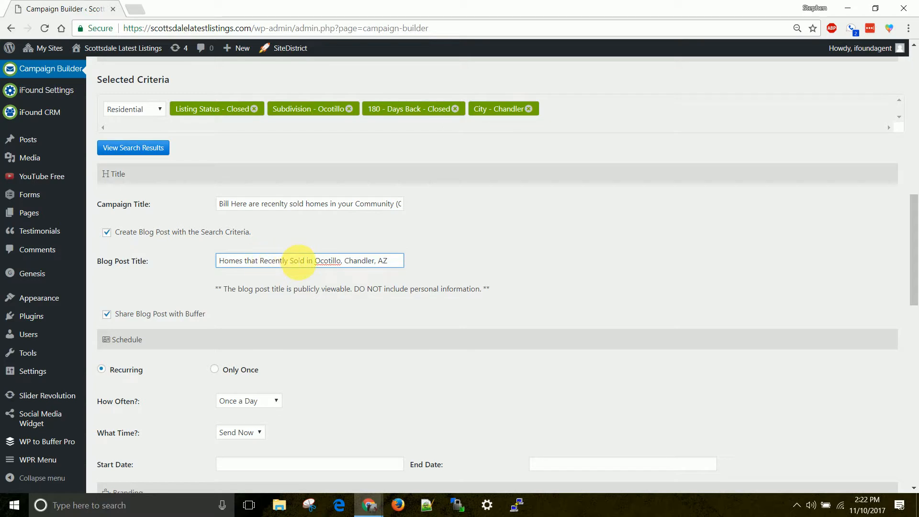
pyautogui.moveTo(293, 261); pyautogui.dragTo(384, 262)
pyautogui.click(312, 261)
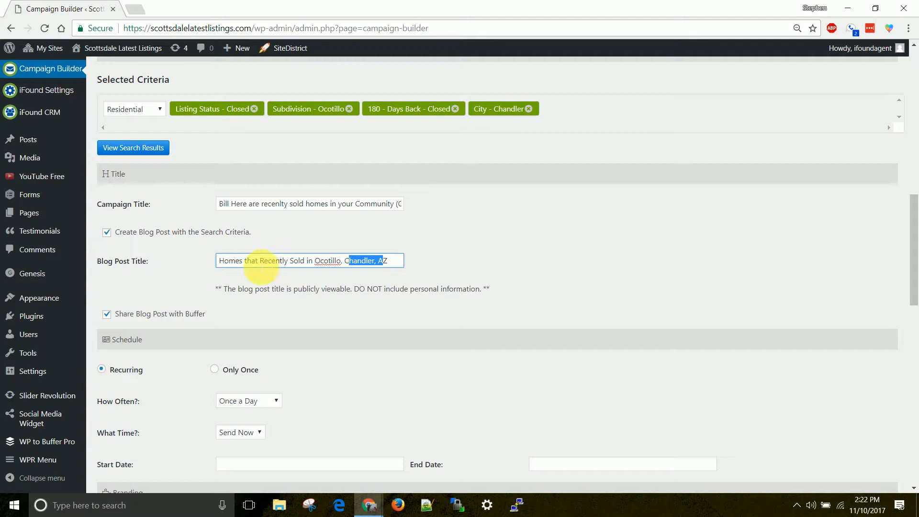
pyautogui.click(458, 259)
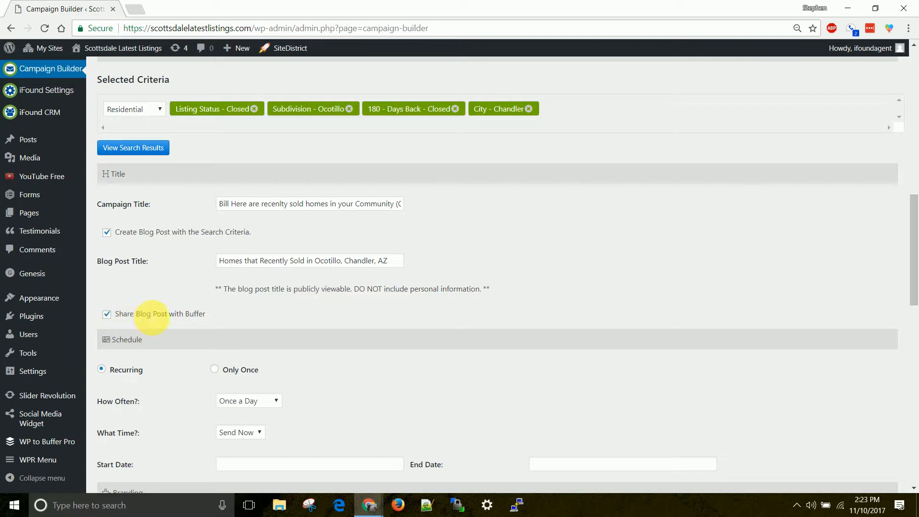
pyautogui.moveTo(213, 316); pyautogui.dragTo(187, 316)
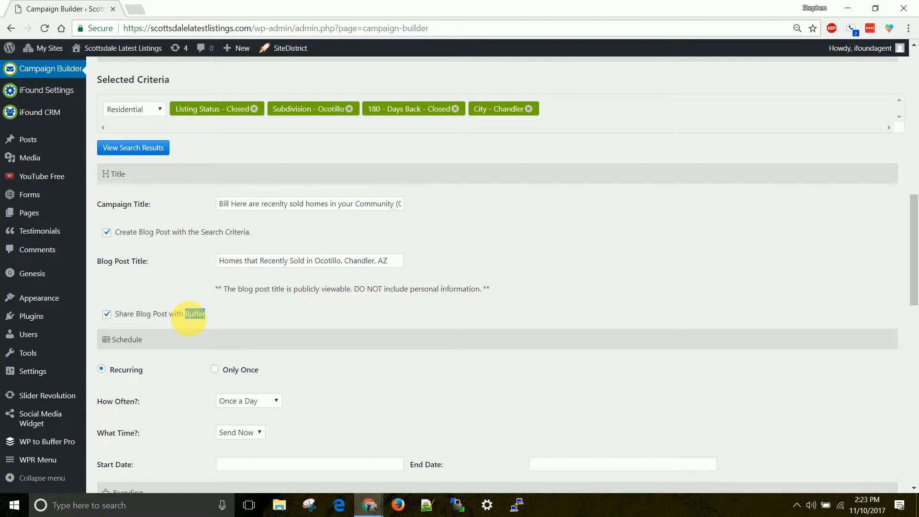
pyautogui.scroll(-4, 277, 343)
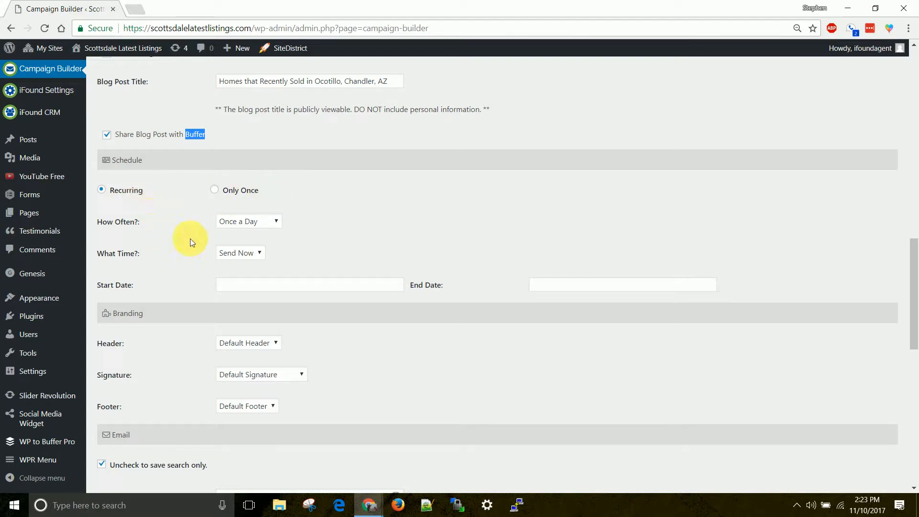
# Make the campaign recur Once a Month starting November 10, 2017.
pyautogui.click(242, 226)
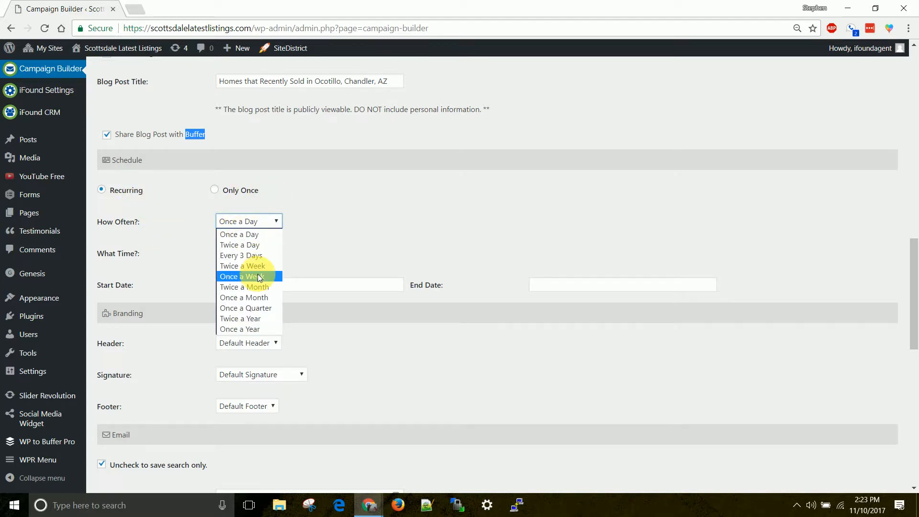
pyautogui.click(261, 298)
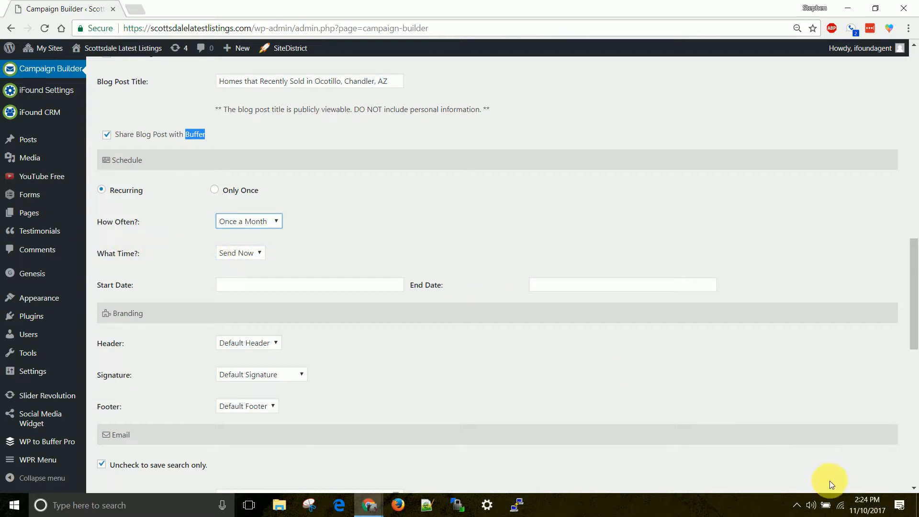
pyautogui.click(256, 252)
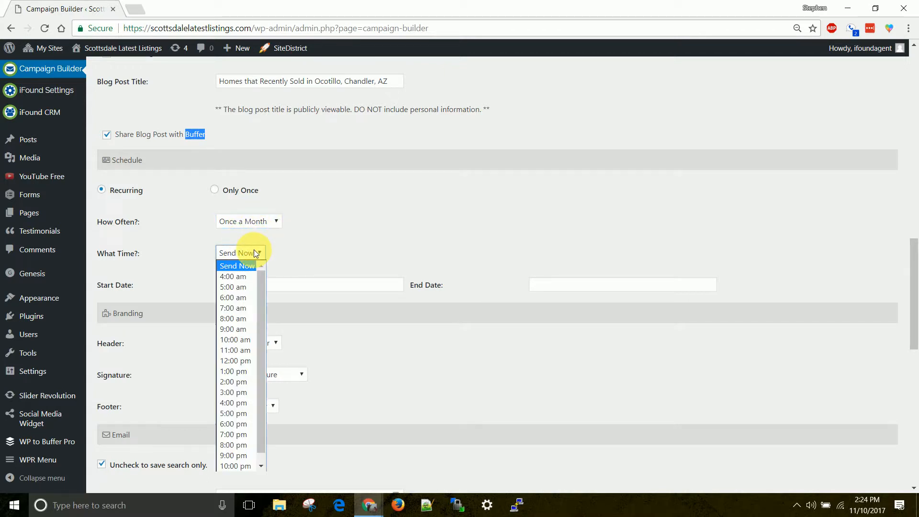
pyautogui.click(240, 341)
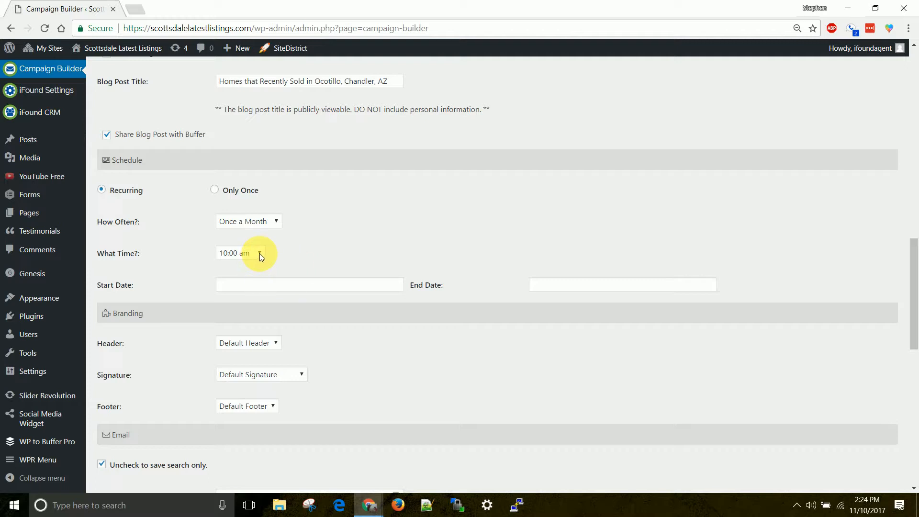
pyautogui.click(256, 284)
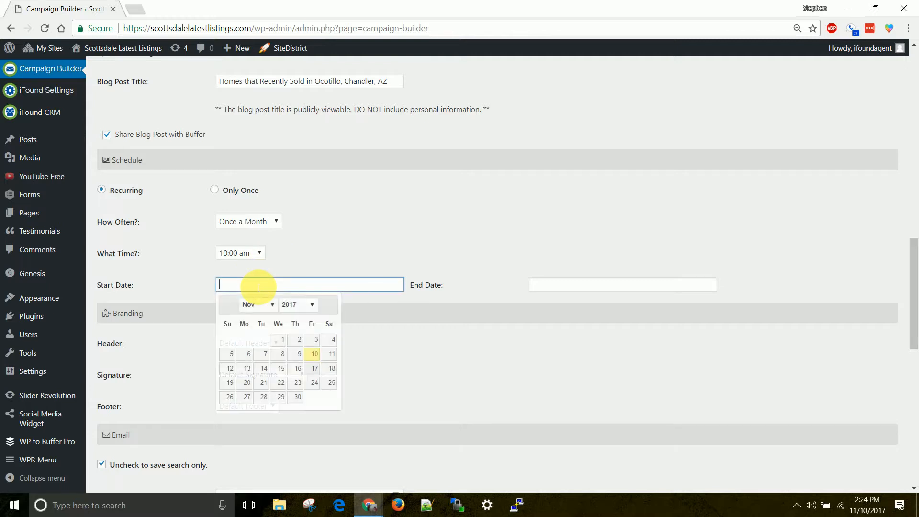
pyautogui.click(315, 355)
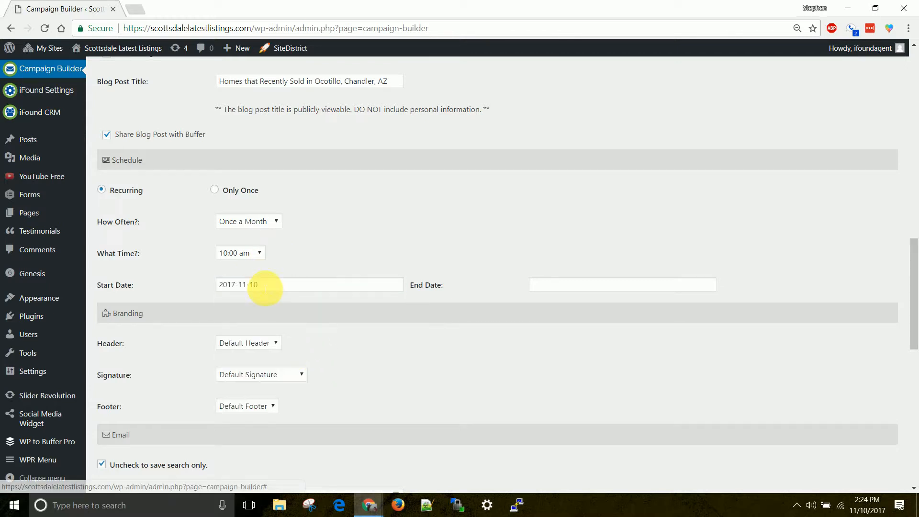
# Return the sending time to Send Now and leave the End Date empty.
pyautogui.click(573, 287)
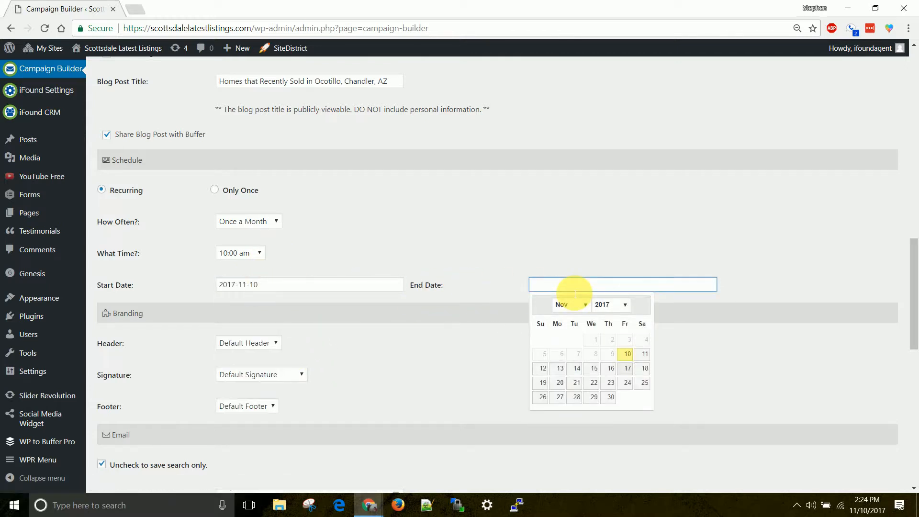
pyautogui.click(536, 261)
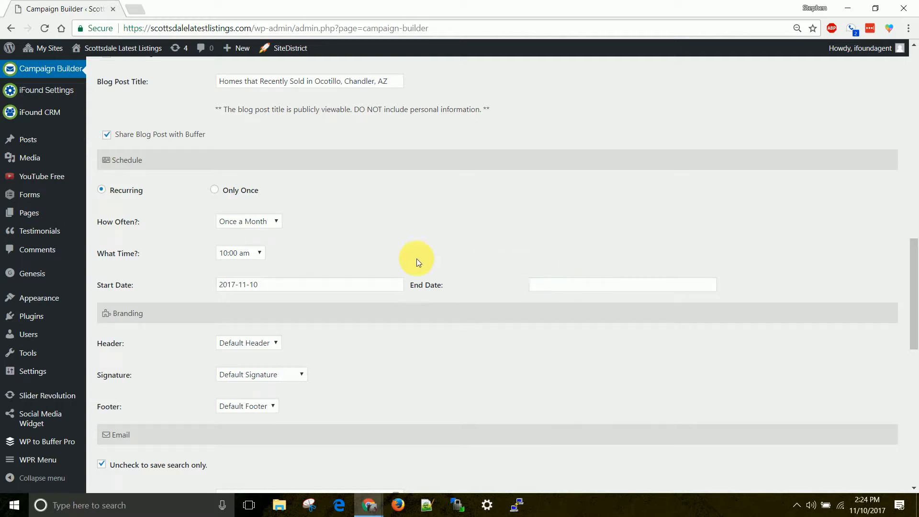
pyautogui.click(255, 252)
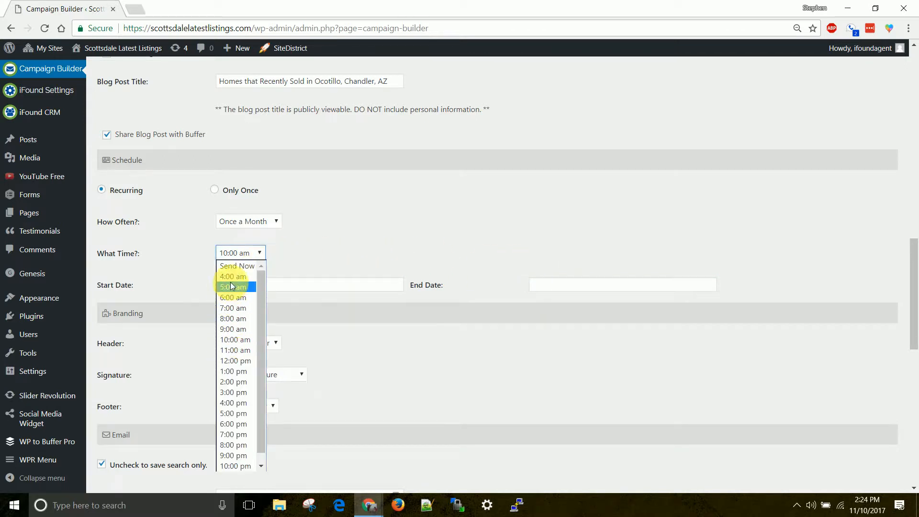
pyautogui.click(234, 267)
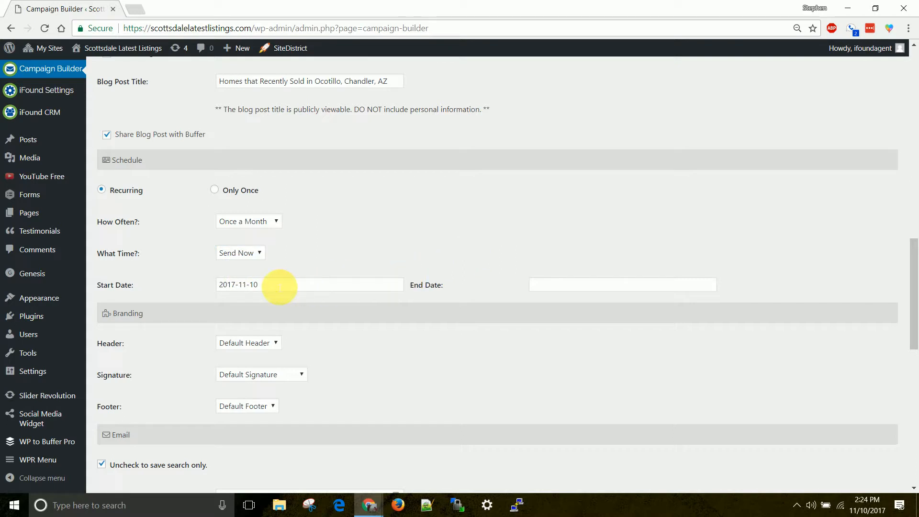
pyautogui.click(561, 286)
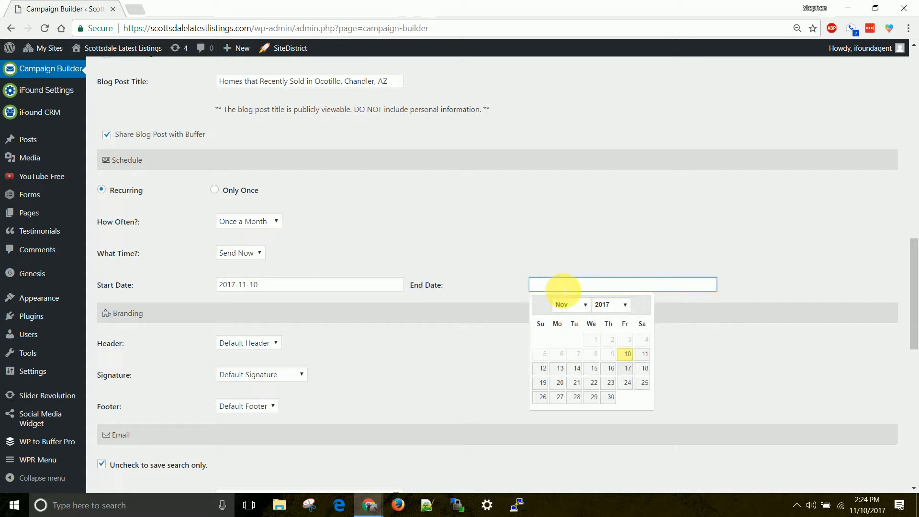
pyautogui.click(526, 231)
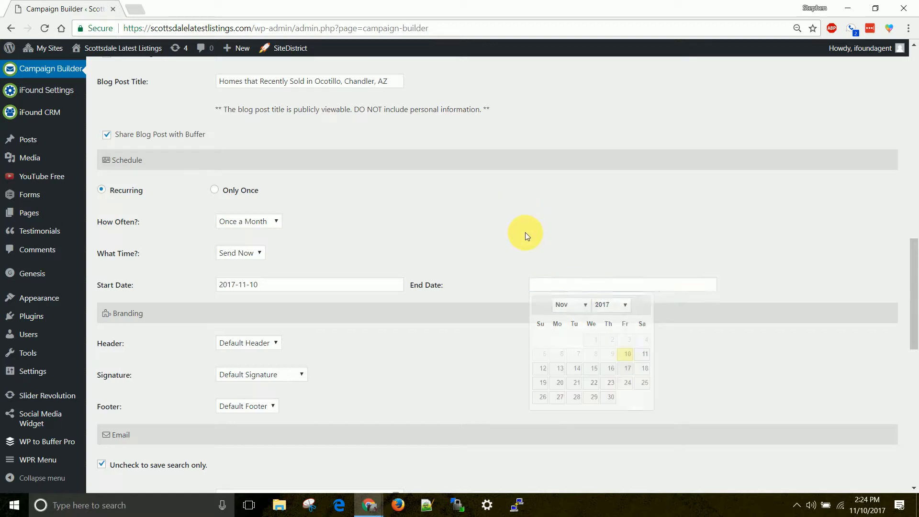
pyautogui.click(593, 289)
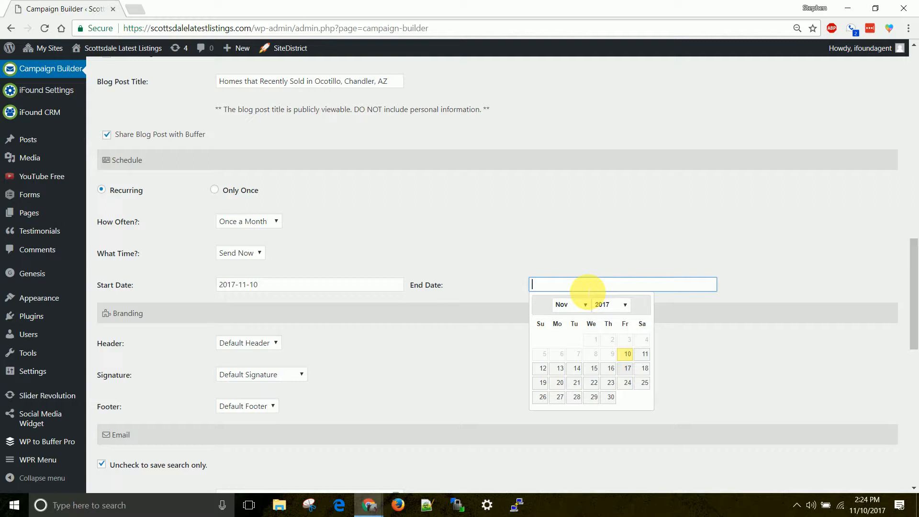
pyautogui.click(570, 241)
# Pick the agent's own signature instead of Default Signature under Branding.
pyautogui.scroll(-3, 228, 292)
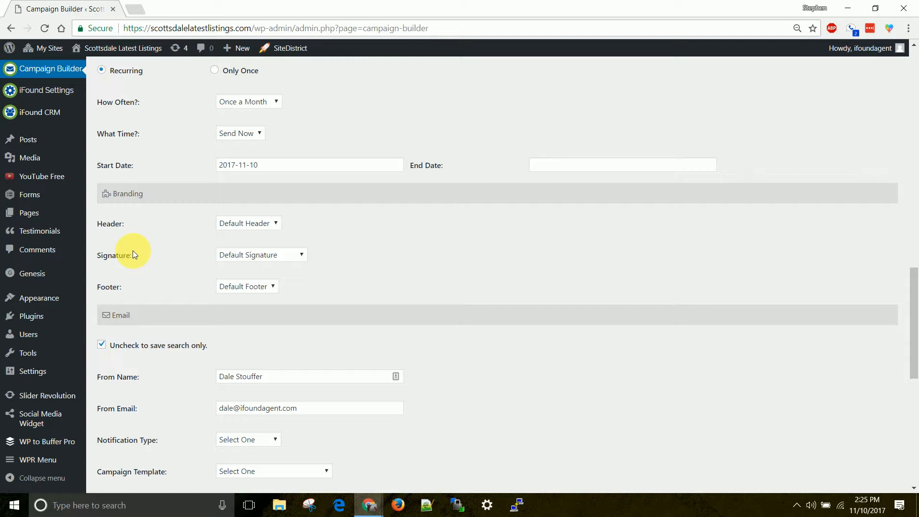
pyautogui.click(249, 258)
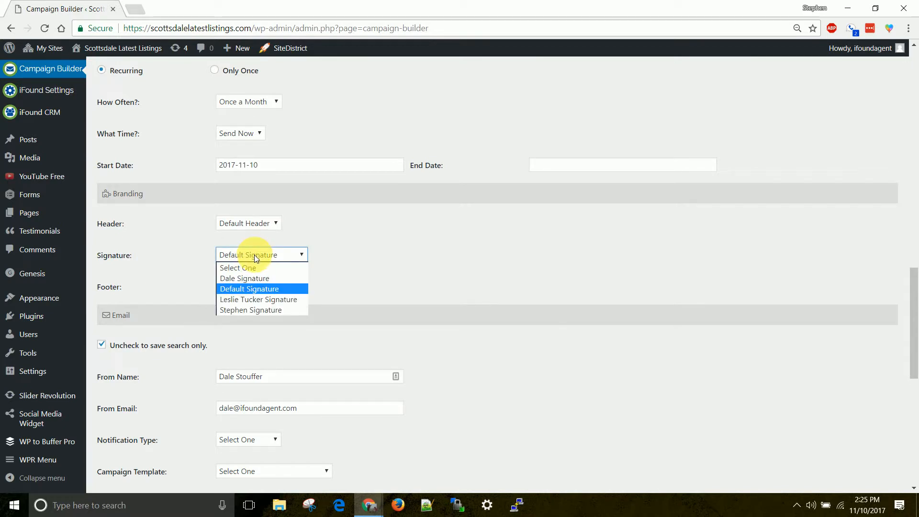
pyautogui.click(252, 310)
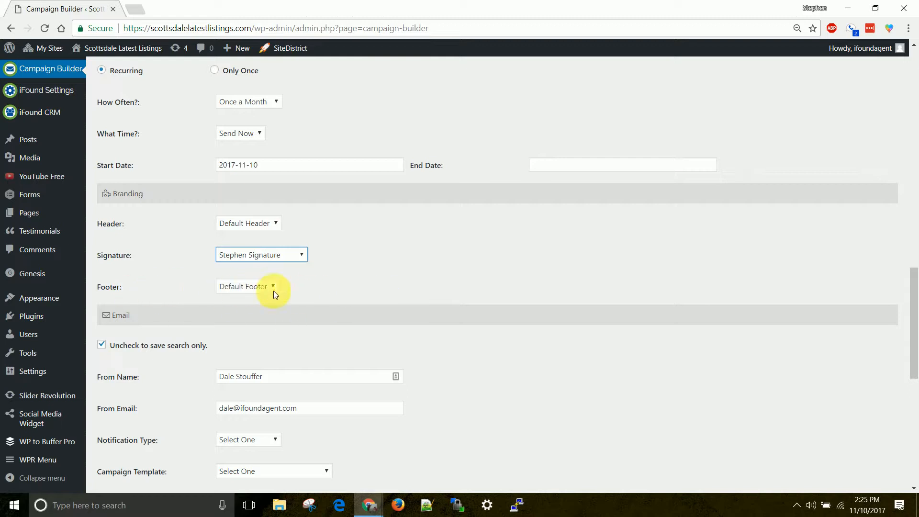
# Fill in the sender name and sender e-mail address.
pyautogui.scroll(-4, 434, 283)
pyautogui.moveTo(294, 200); pyautogui.dragTo(131, 208)
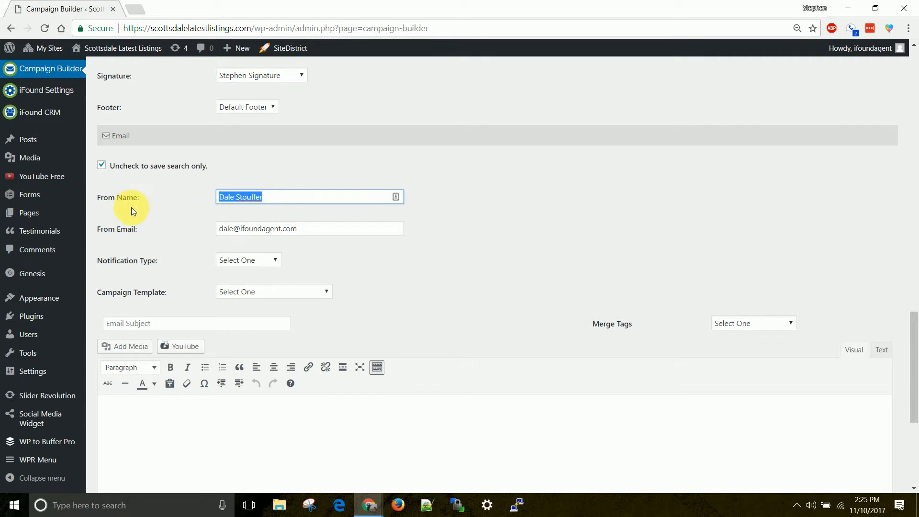
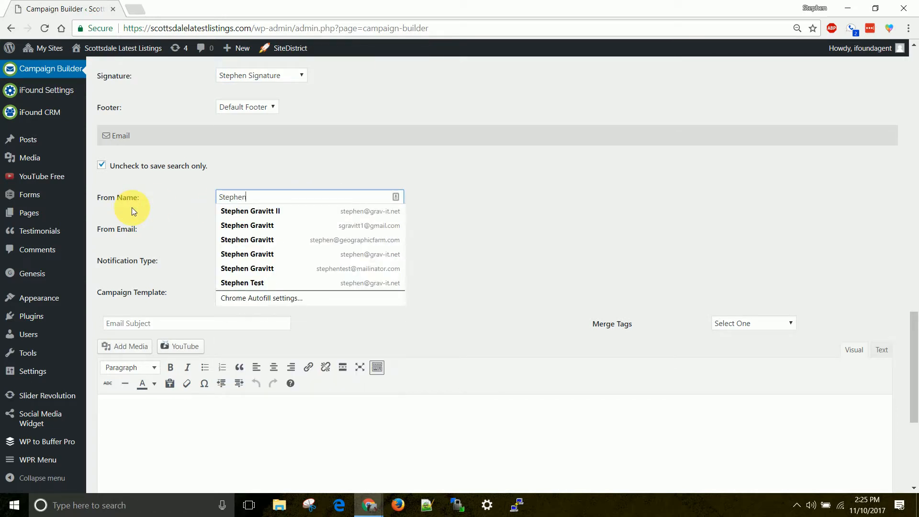
pyautogui.press('Tab')
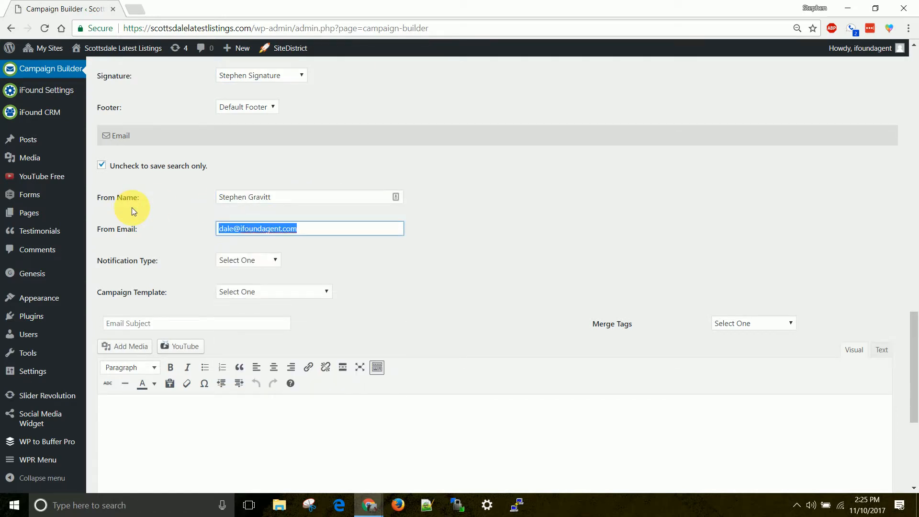
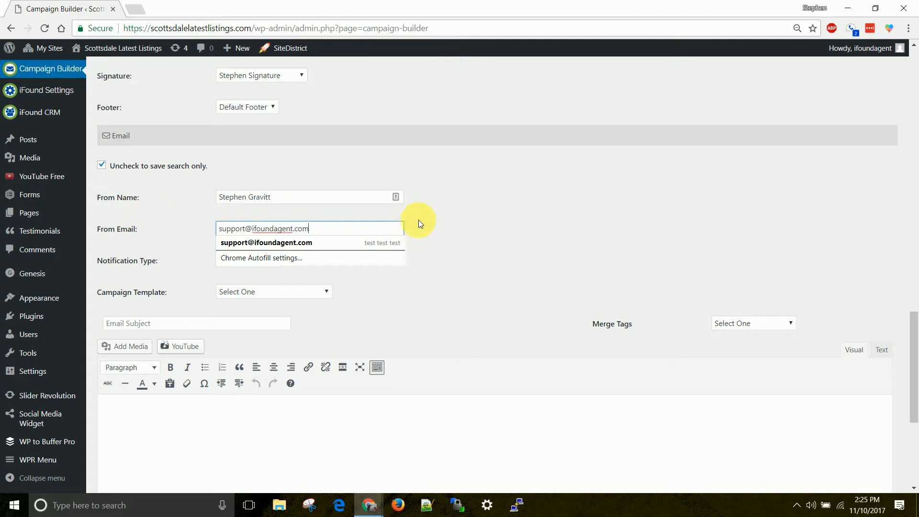
pyautogui.click(500, 208)
pyautogui.moveTo(302, 201); pyautogui.dragTo(205, 196)
pyautogui.click(184, 221)
pyautogui.moveTo(364, 238); pyautogui.dragTo(194, 182)
pyautogui.click(156, 269)
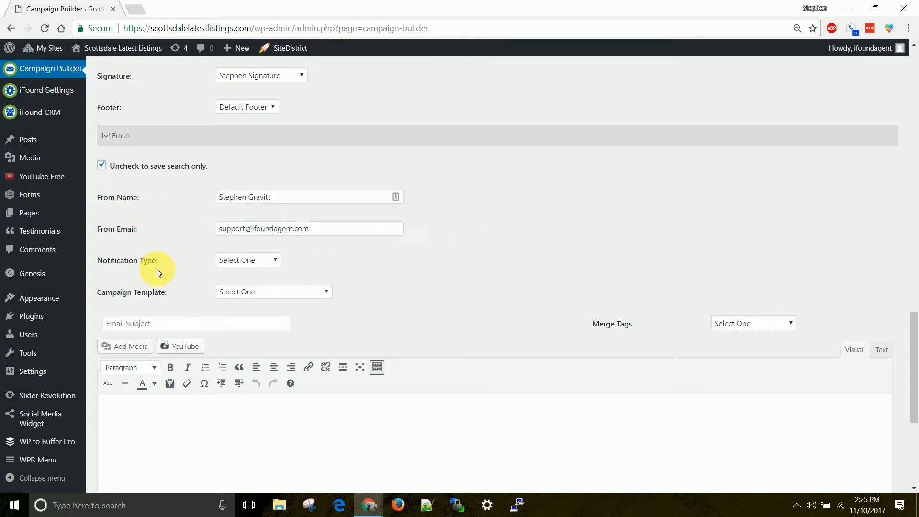
# Set the Notification Type to Market Update.
pyautogui.click(250, 260)
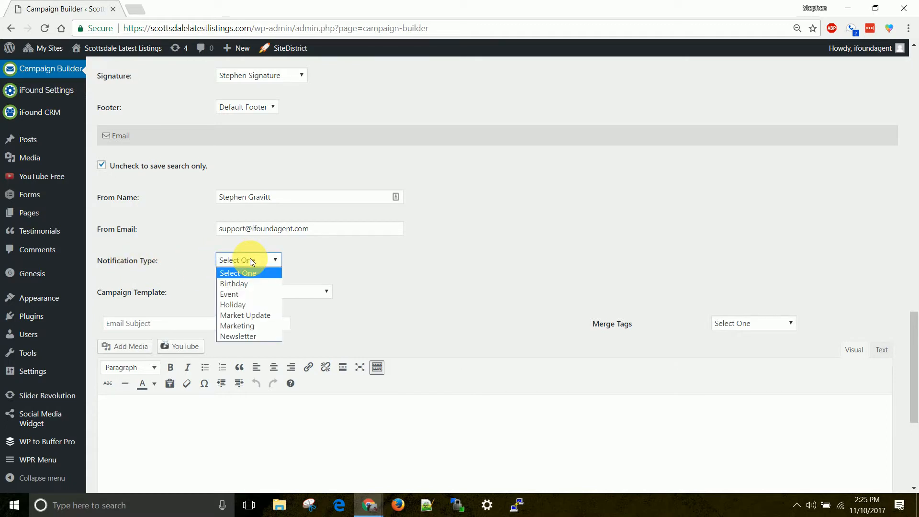
pyautogui.click(266, 318)
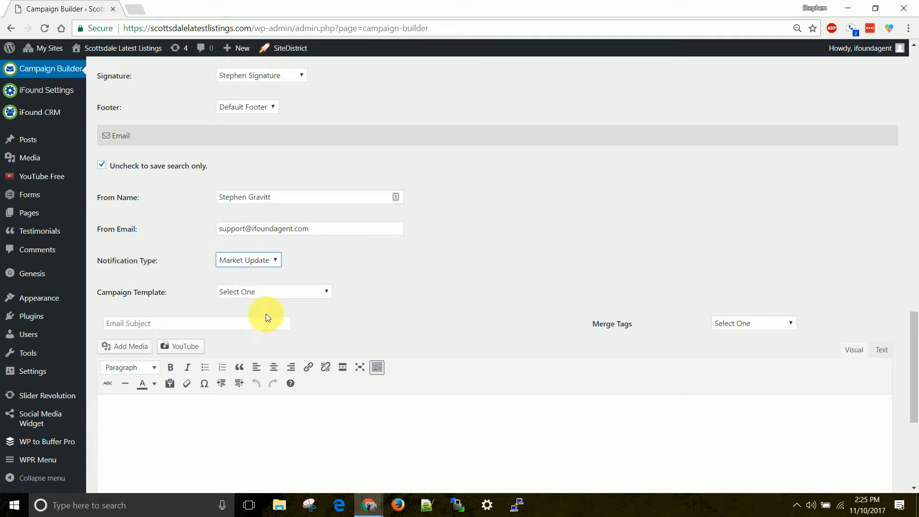
pyautogui.click(254, 262)
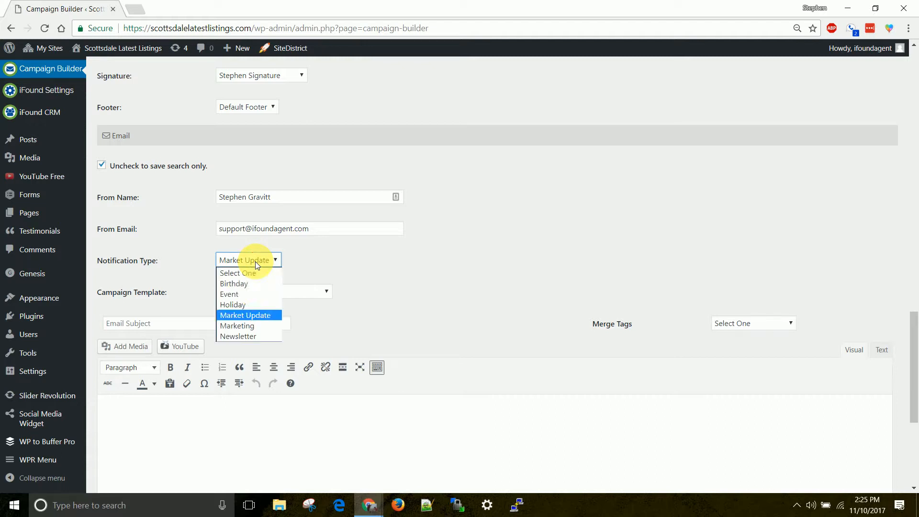
pyautogui.click(238, 319)
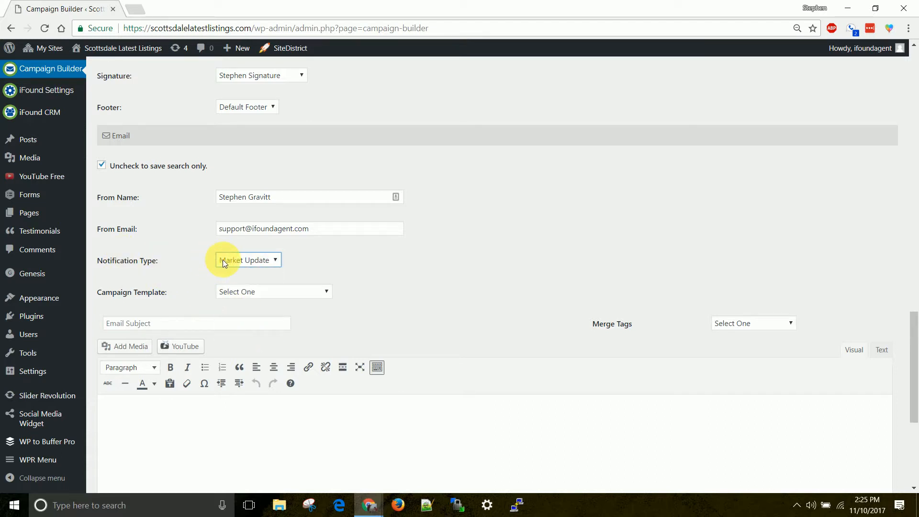
pyautogui.scroll(14, 236, 265)
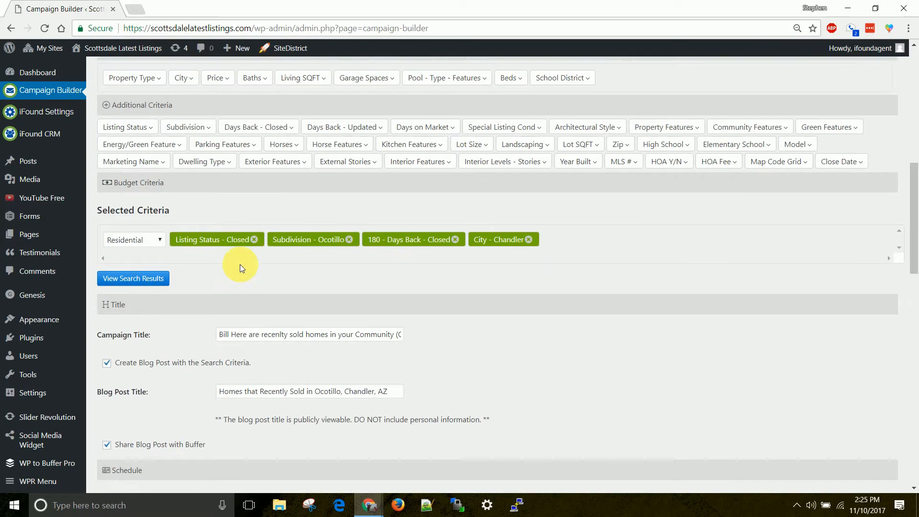
pyautogui.scroll(2, 240, 264)
pyautogui.scroll(-14, 242, 265)
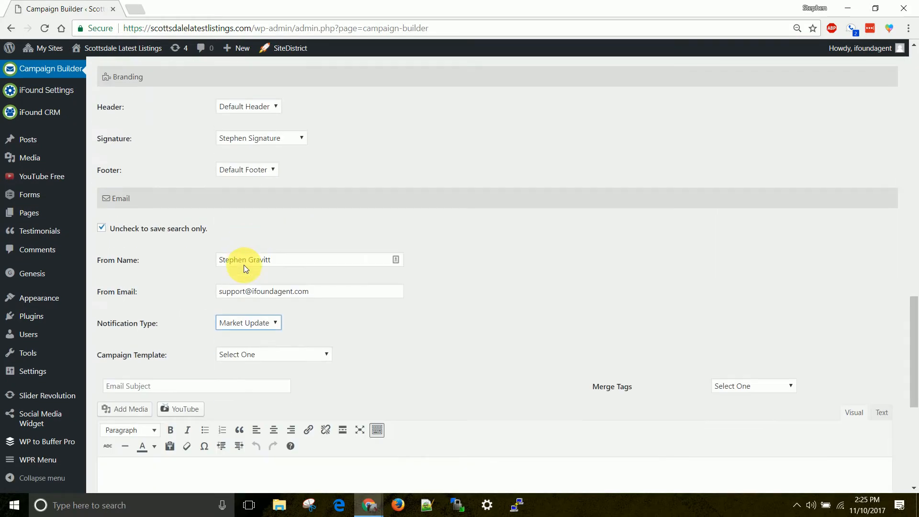
pyautogui.scroll(-3, 240, 265)
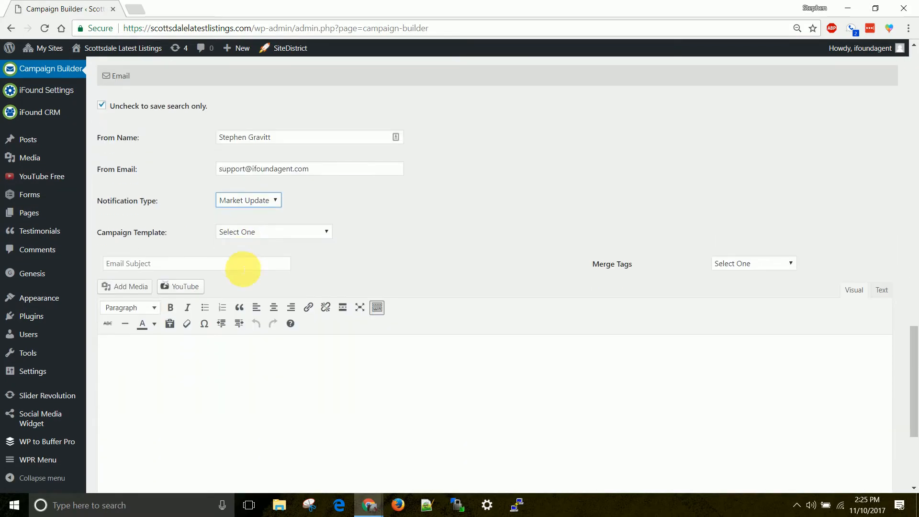
pyautogui.click(251, 202)
# Apply the Market Update - Home Owner template and inspect the subject's first-name merge tag.
pyautogui.click(256, 256)
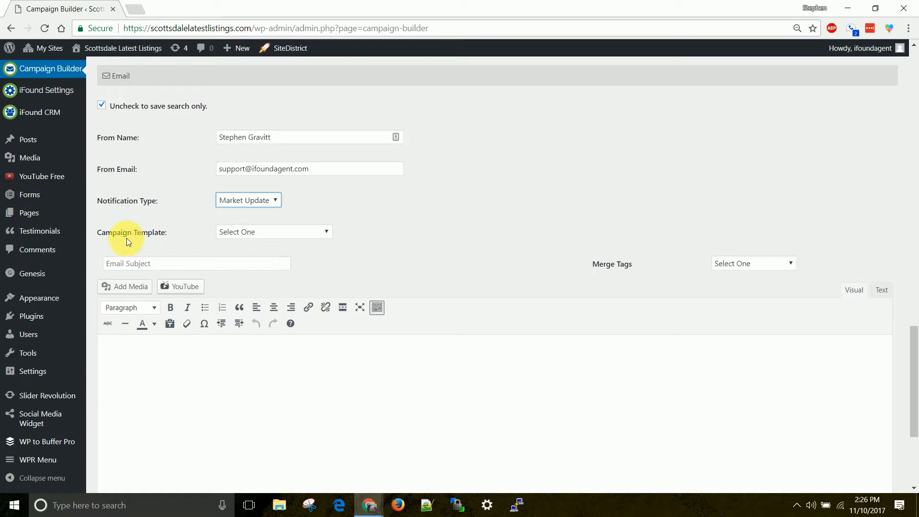
pyautogui.click(237, 232)
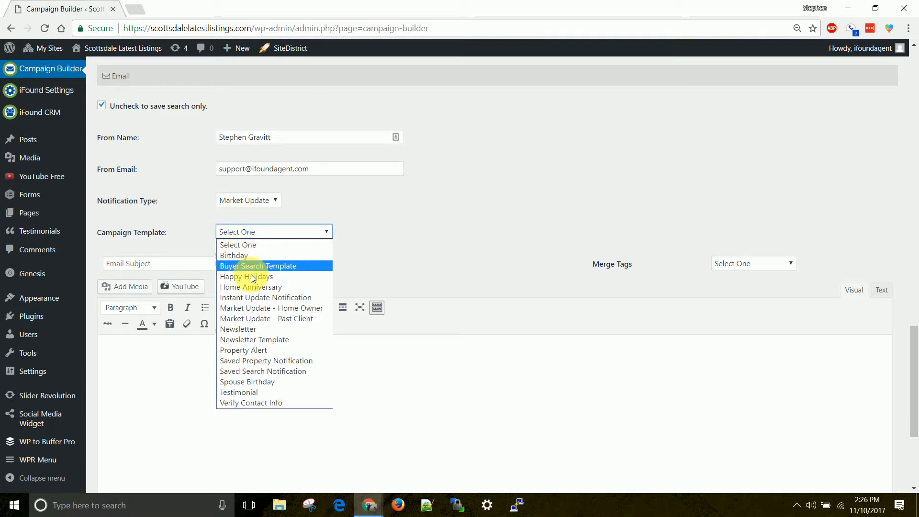
pyautogui.click(255, 308)
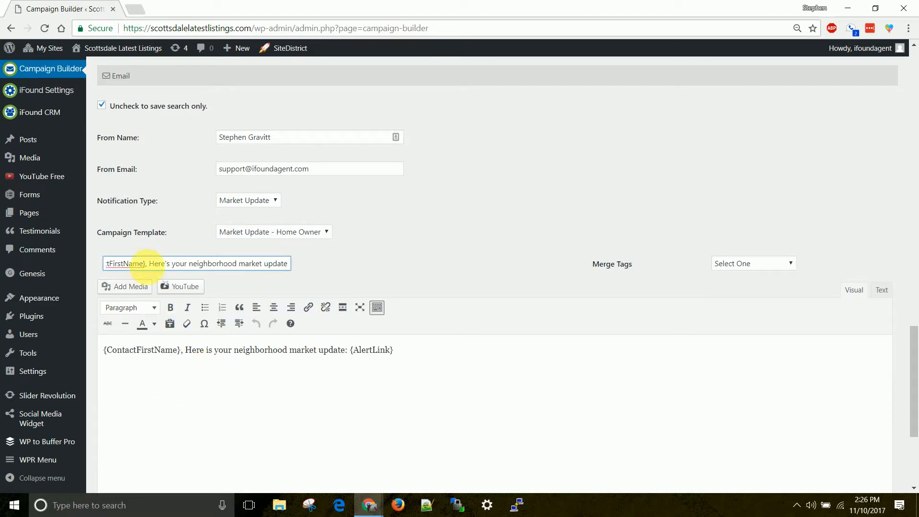
pyautogui.moveTo(146, 264); pyautogui.dragTo(98, 267)
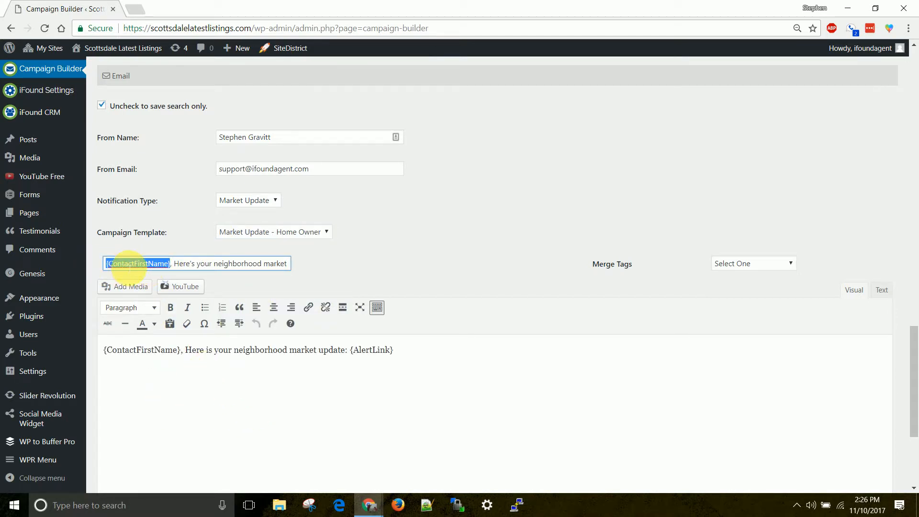
pyautogui.moveTo(241, 264); pyautogui.dragTo(293, 267)
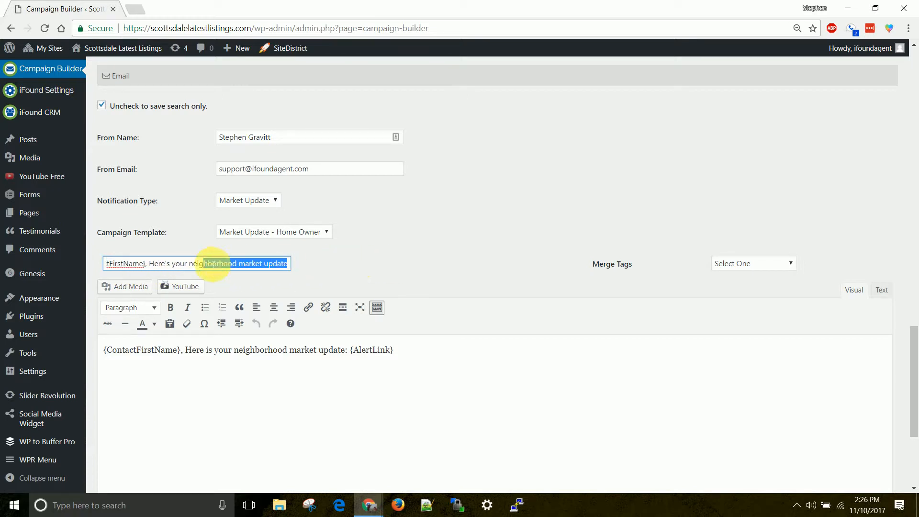
pyautogui.moveTo(145, 264); pyautogui.dragTo(105, 262)
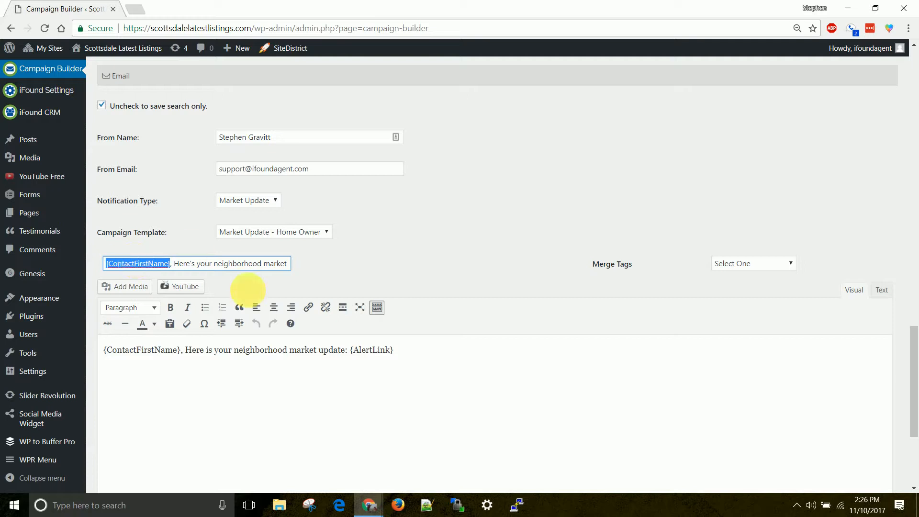
# Split the body so greeting, update sentence and {AlertLink} sit on separate lines.
pyautogui.scroll(-1, 344, 367)
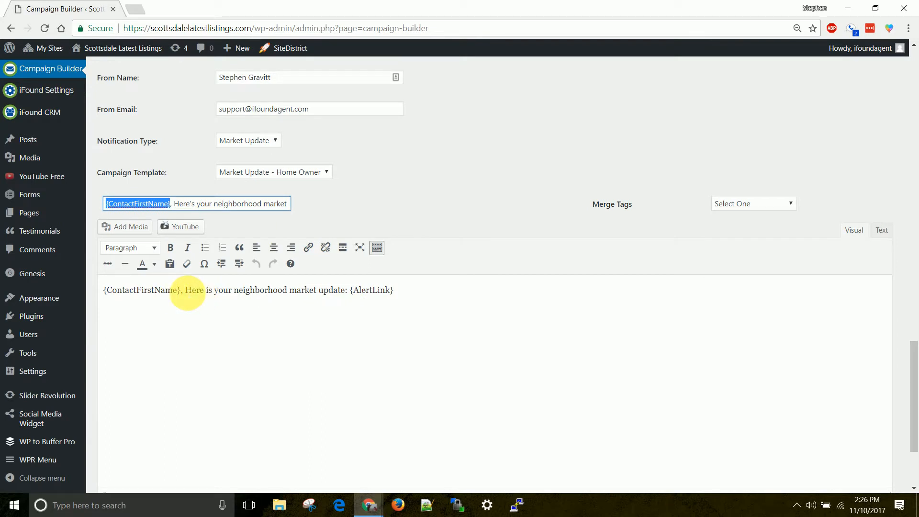
pyautogui.click(196, 292)
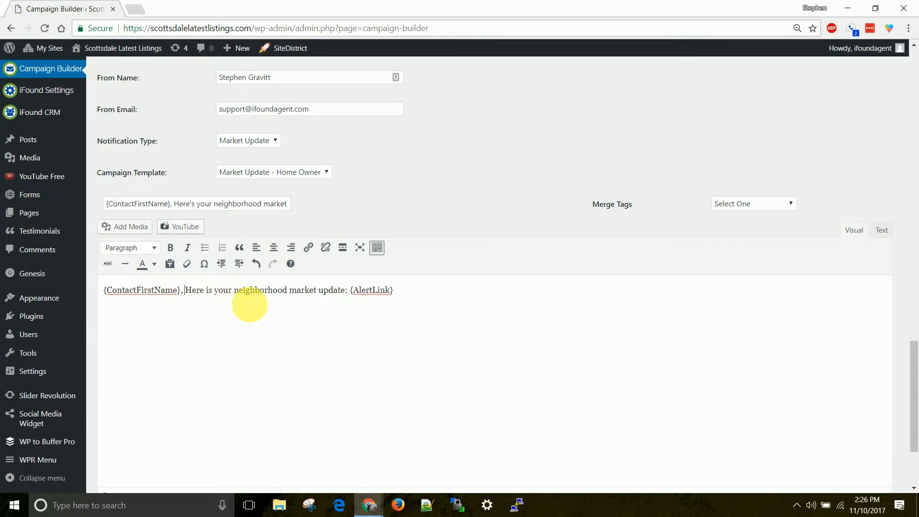
pyautogui.press('Return')
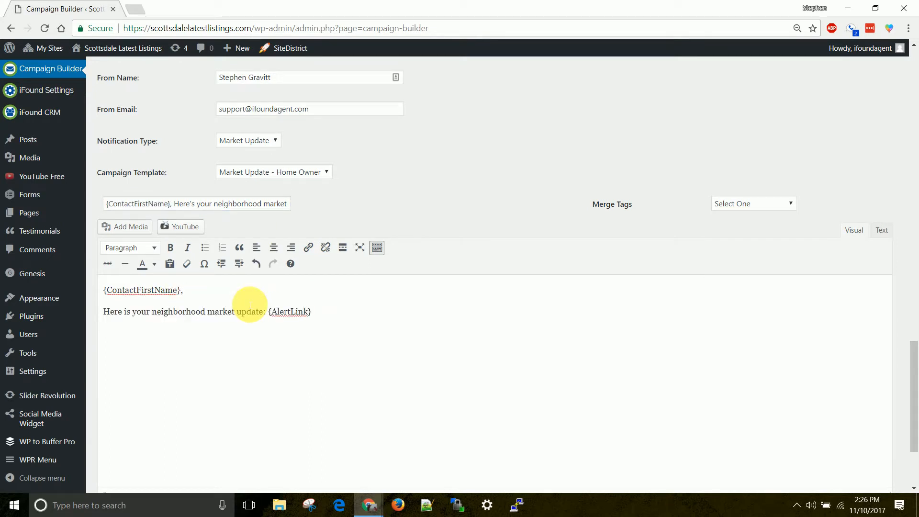
pyautogui.press('Return')
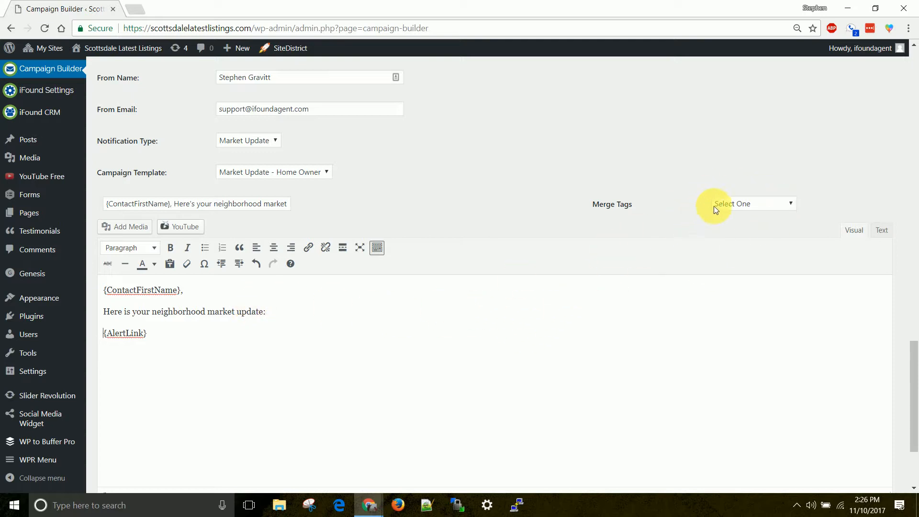
# Insert the AlertLink merge tag, then undo the duplicate so one {AlertLink} remains.
pyautogui.click(757, 203)
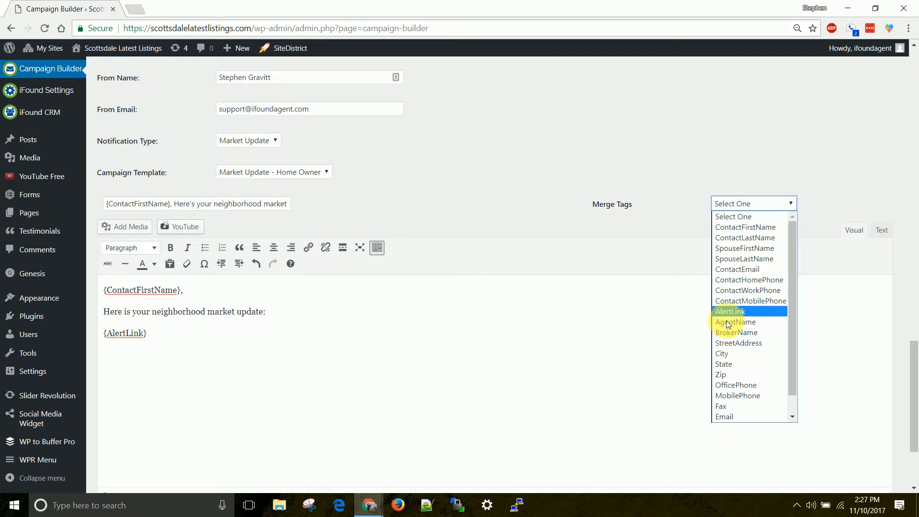
pyautogui.scroll(-1, 726, 375)
pyautogui.scroll(1, 759, 297)
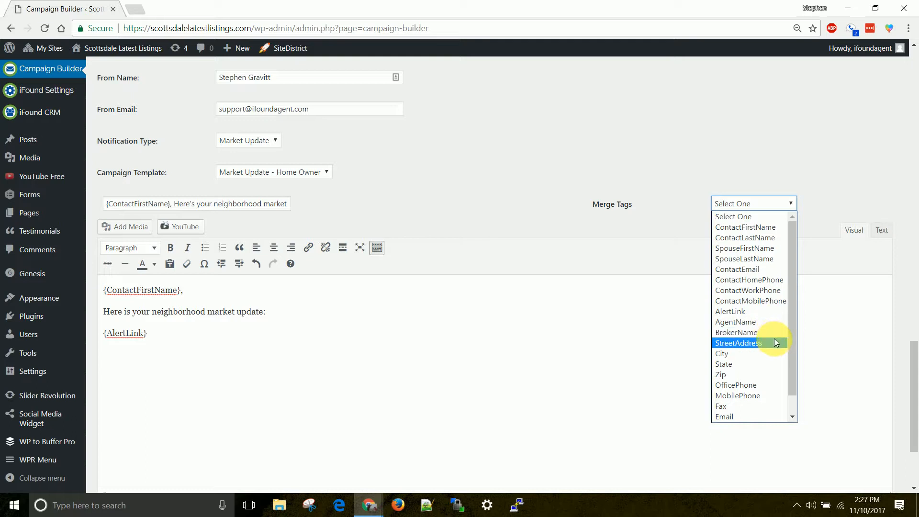
pyautogui.click(666, 228)
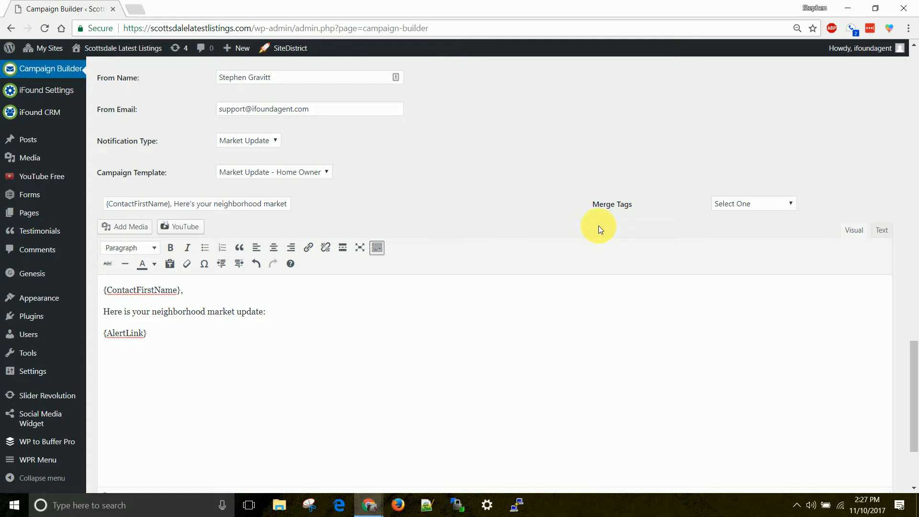
pyautogui.click(745, 204)
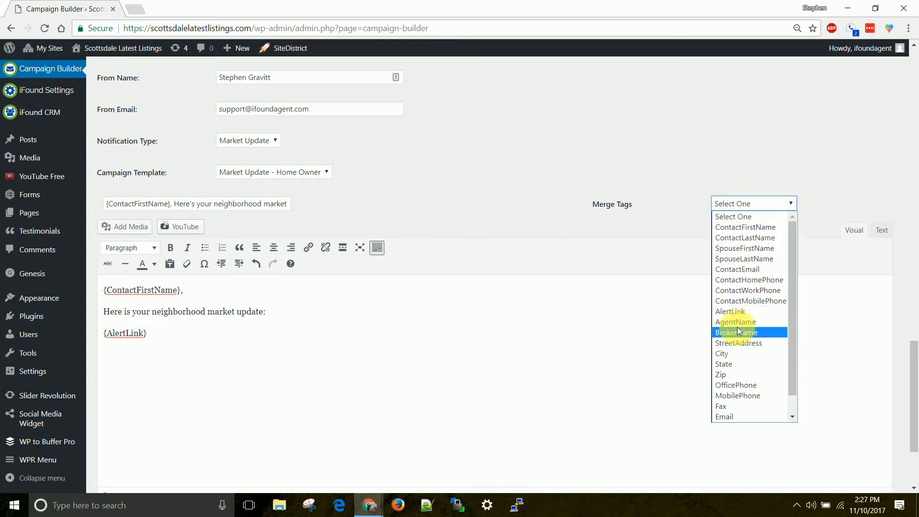
pyautogui.click(736, 312)
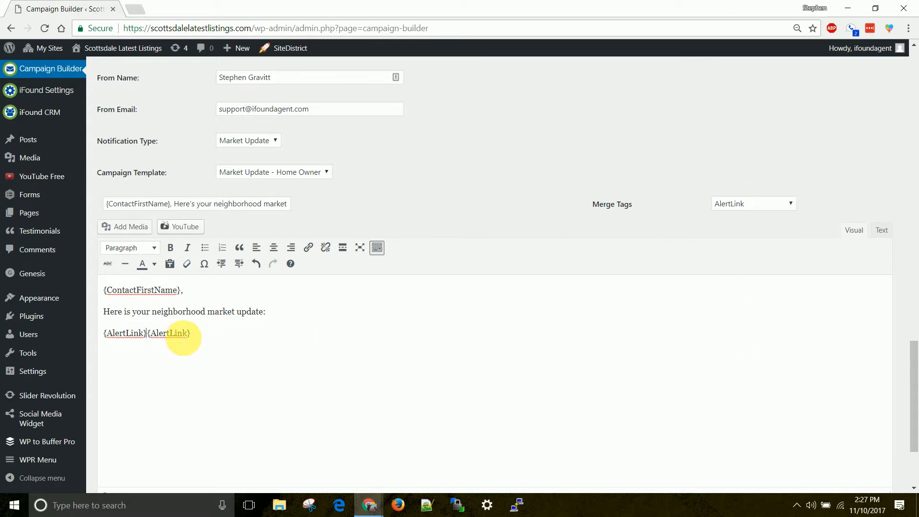
pyautogui.hotkey('ctrl', 'z')
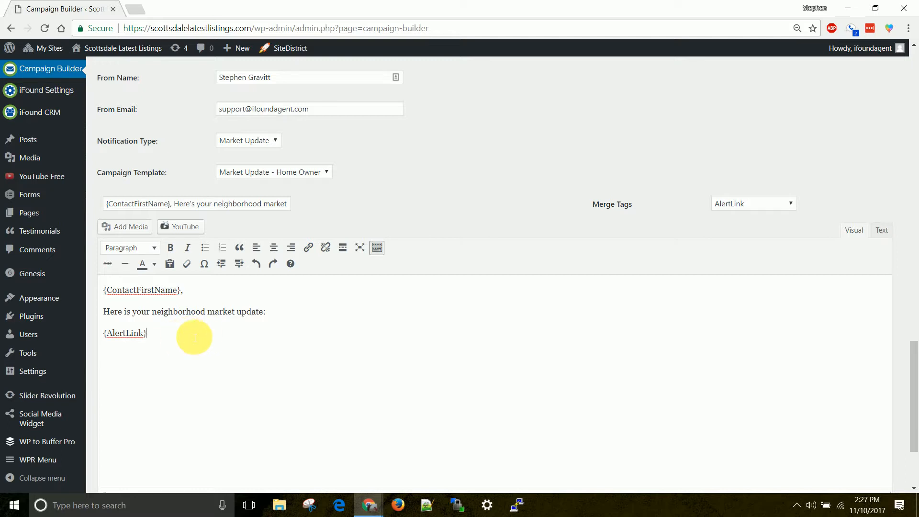
pyautogui.scroll(-3, 196, 334)
pyautogui.scroll(1, 218, 320)
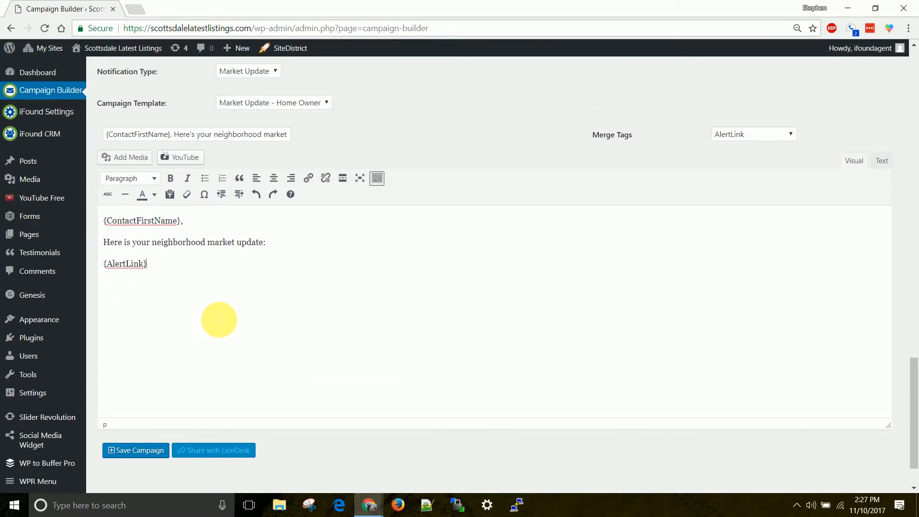
# Save the campaign and confirm the email was sent successfully.
pyautogui.click(148, 451)
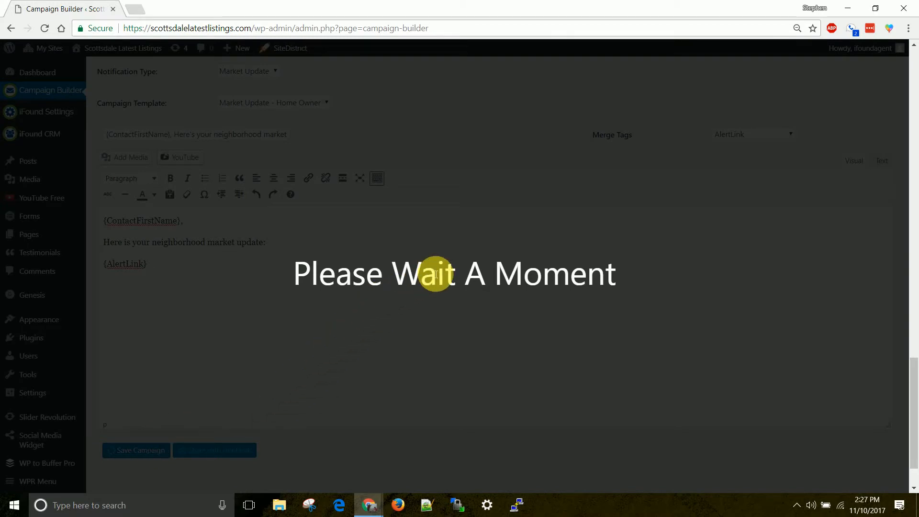
pyautogui.scroll(-1, 297, 383)
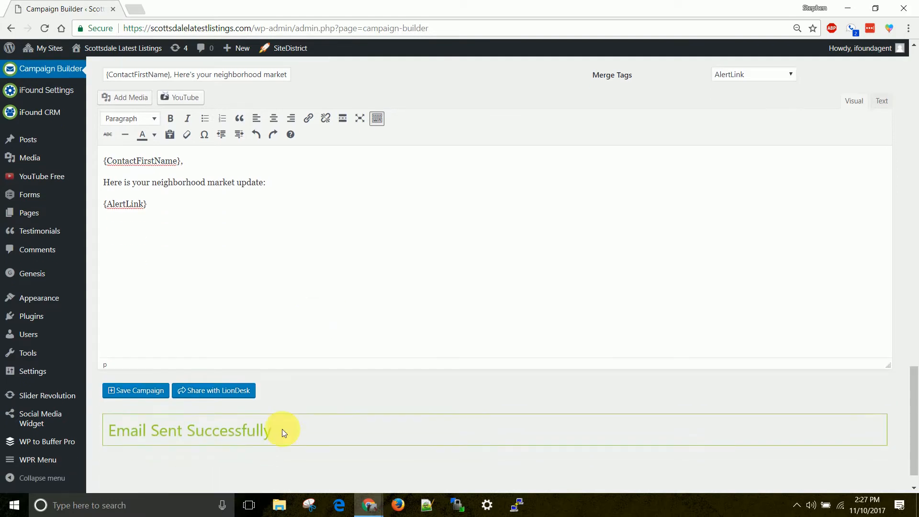
pyautogui.scroll(10, 278, 359)
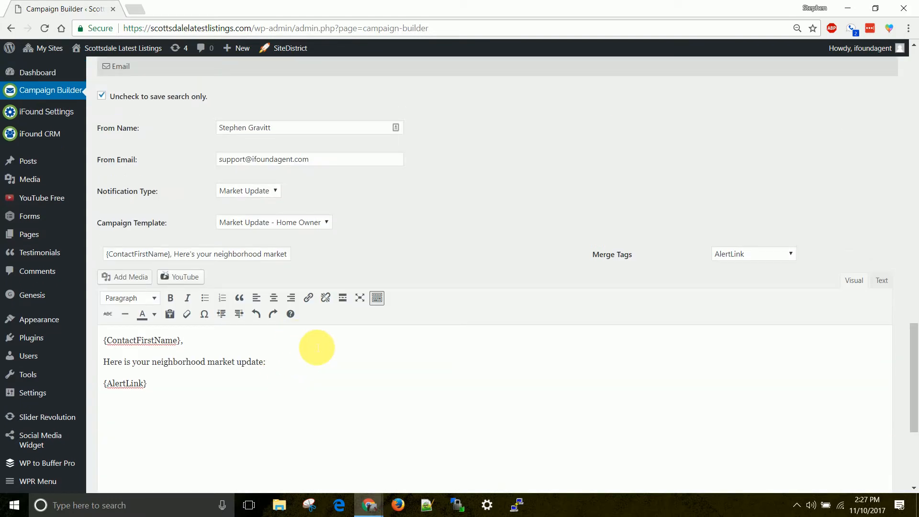
pyautogui.scroll(6, 326, 332)
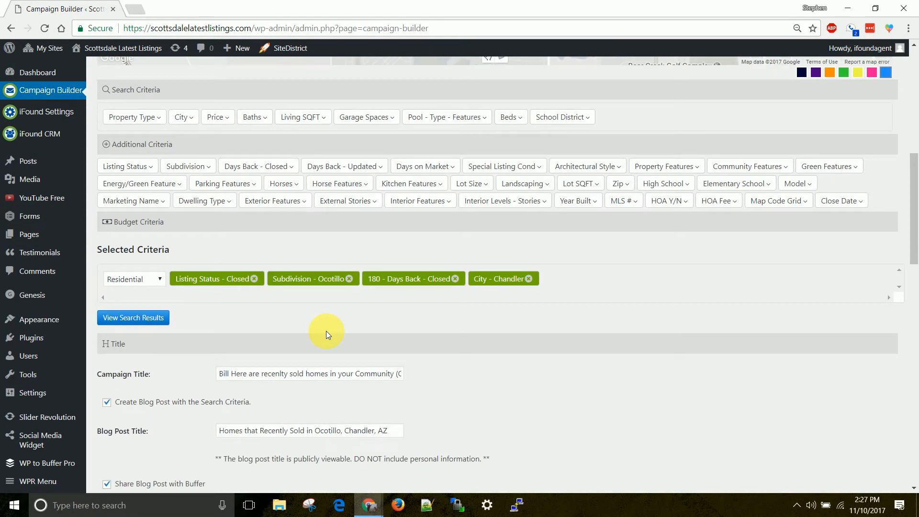
pyautogui.scroll(4, 326, 332)
# Go to the iFound CRM Contacts list.
pyautogui.moveTo(62, 113)
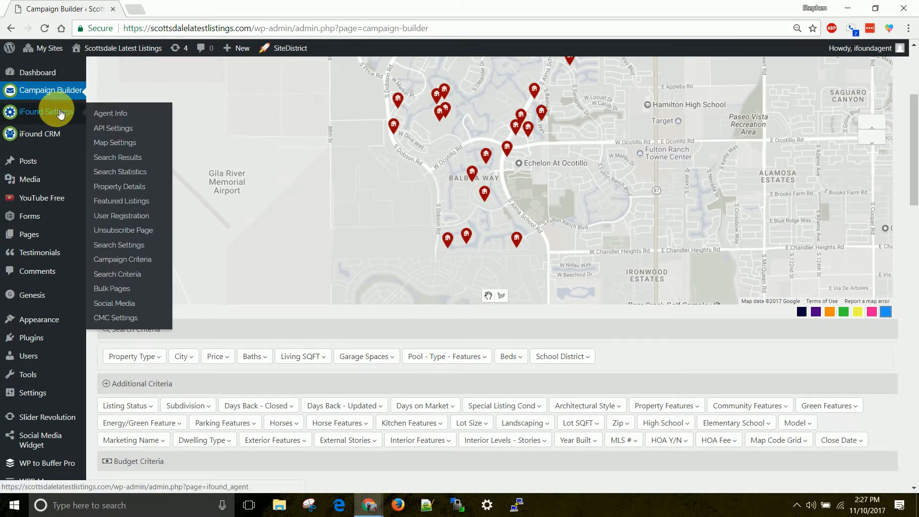
pyautogui.moveTo(48, 134)
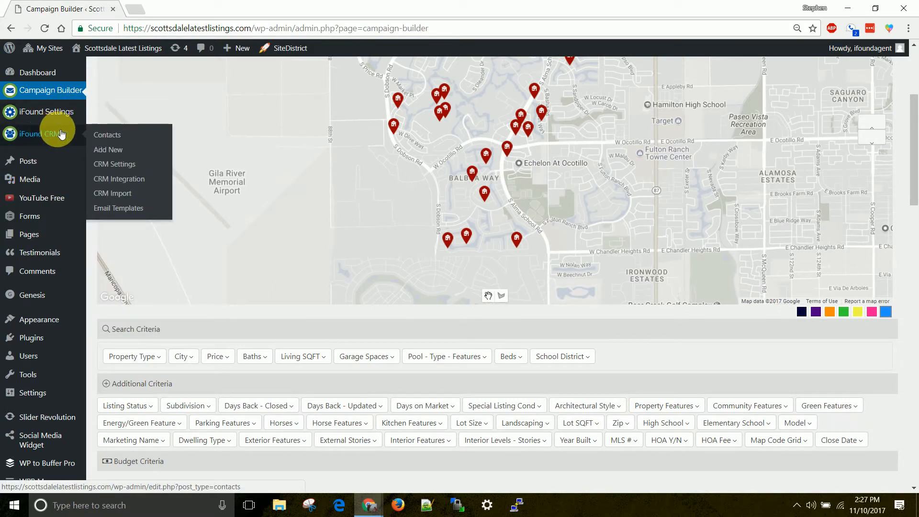
pyautogui.click(110, 138)
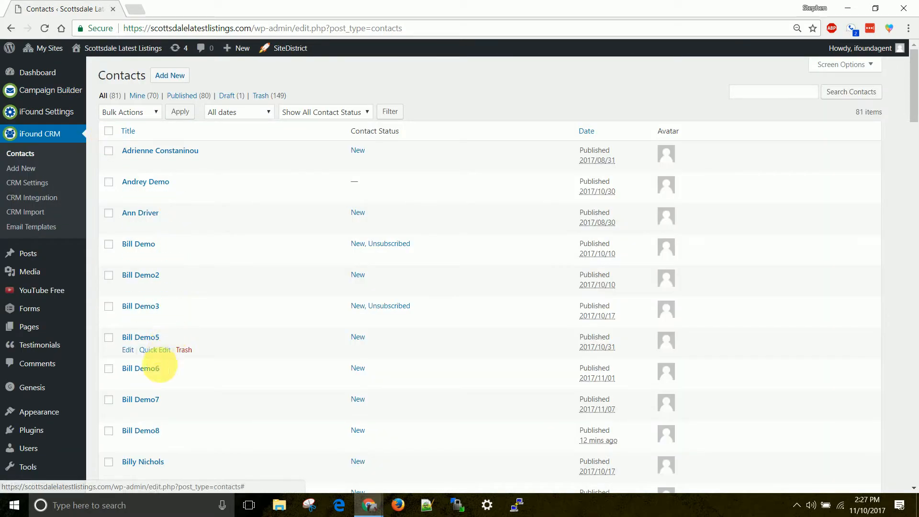
# Open the newest demo contact's record and review Contact Info, Activity Log and Email Campaigns.
pyautogui.click(152, 433)
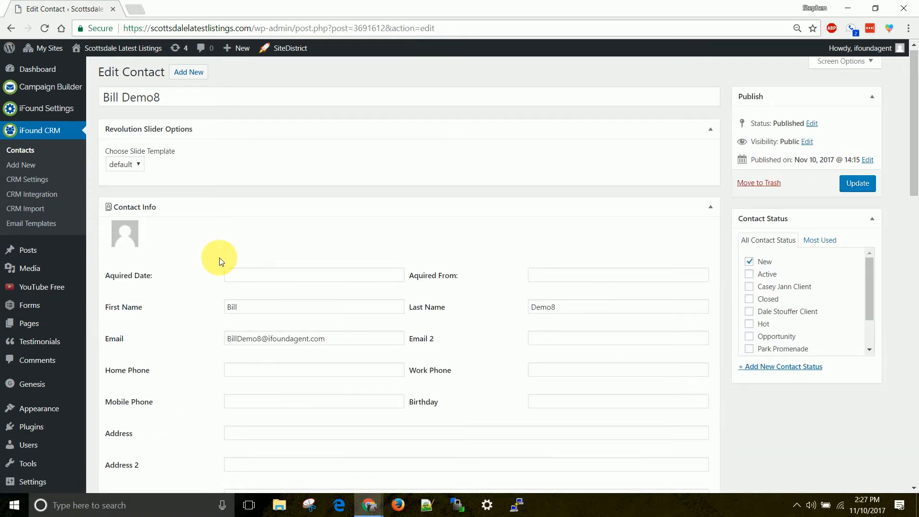
pyautogui.scroll(-2, 219, 258)
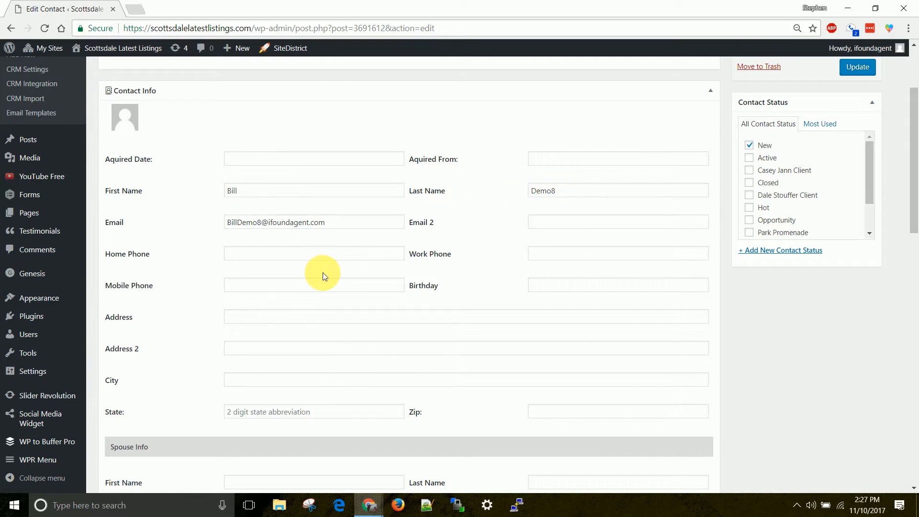
pyautogui.scroll(-8, 251, 276)
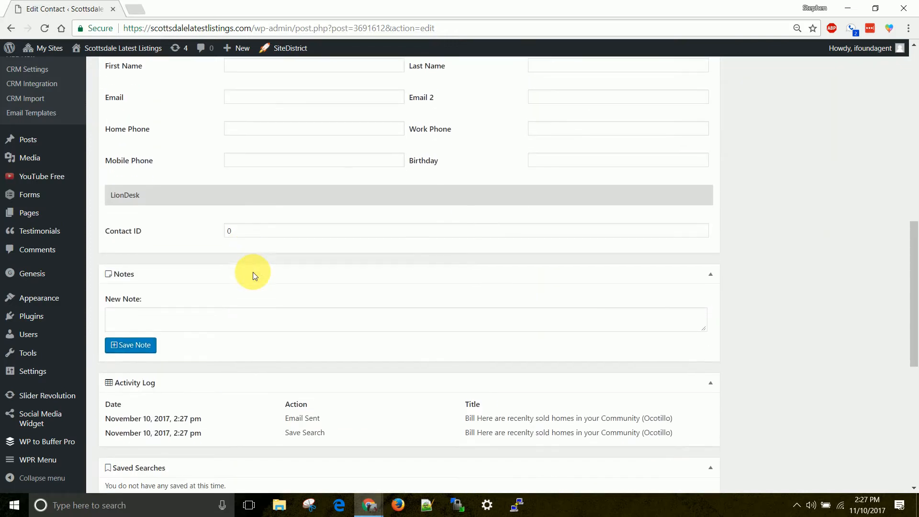
pyautogui.scroll(11, 285, 278)
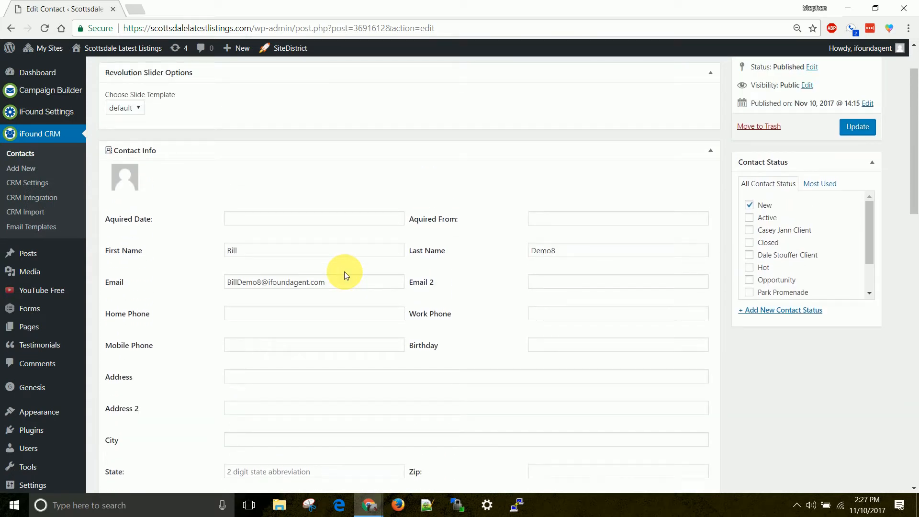
pyautogui.scroll(-12, 344, 273)
pyautogui.scroll(-2, 343, 266)
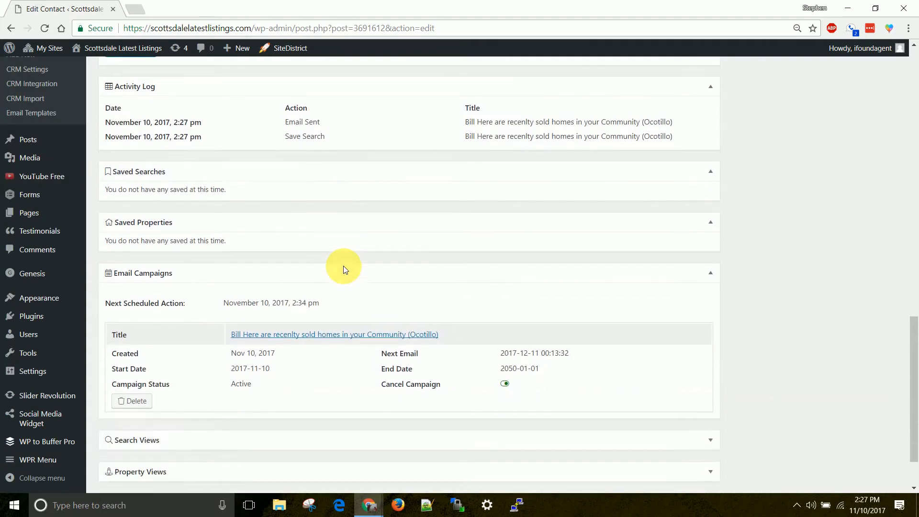
pyautogui.scroll(2, 344, 267)
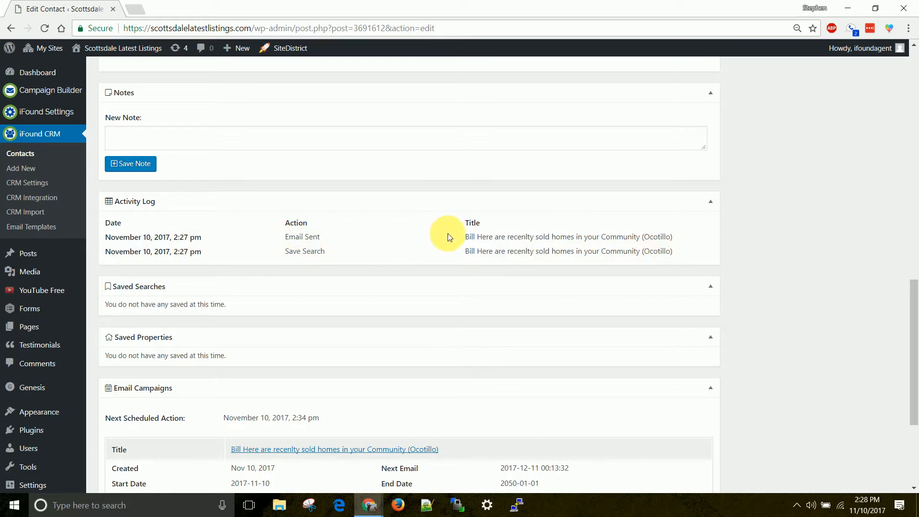
# Highlight the Ocotillo campaign title in the contact's activity log.
pyautogui.moveTo(672, 237); pyautogui.dragTo(455, 239)
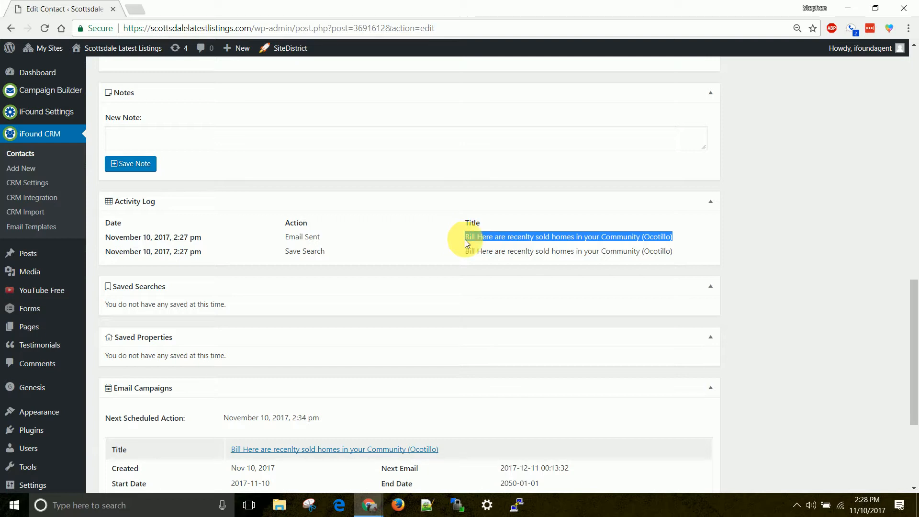
pyautogui.scroll(-1, 343, 237)
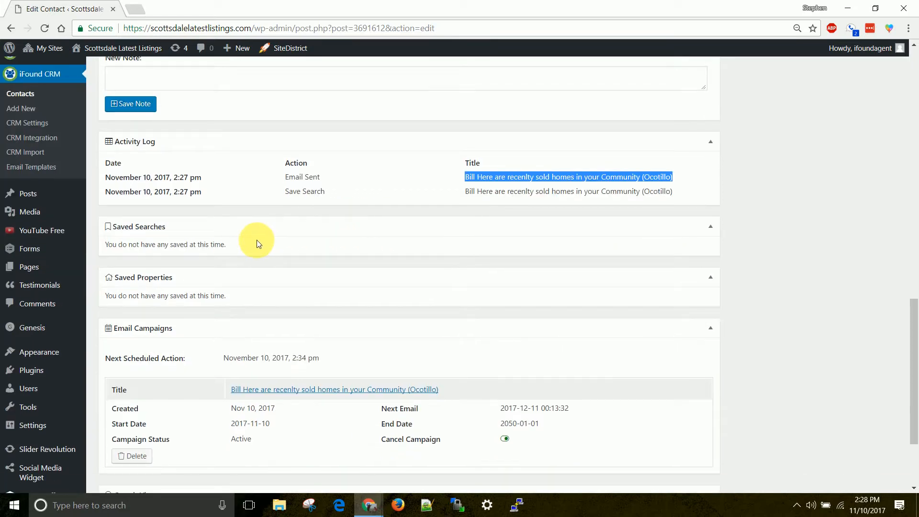
pyautogui.scroll(-2, 254, 242)
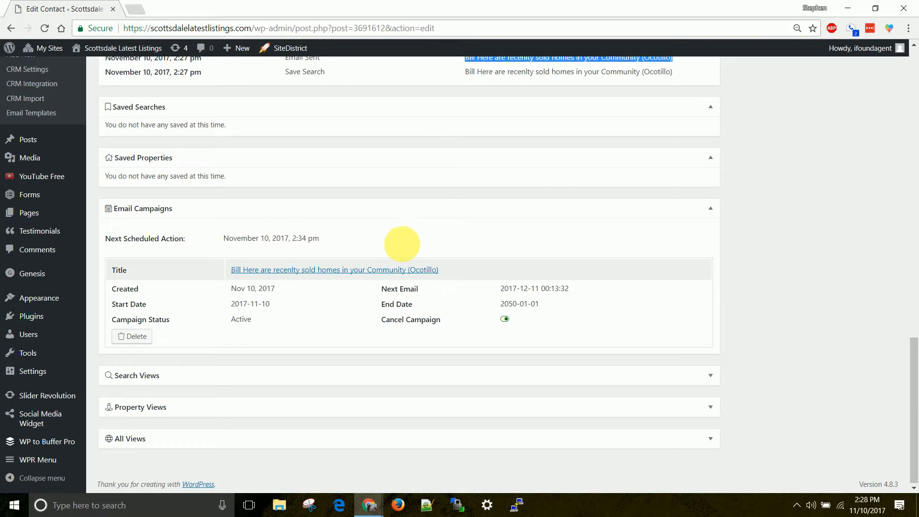
# Preview the campaign title's link in a new tab, then close it.
pyautogui.rightClick(384, 270)
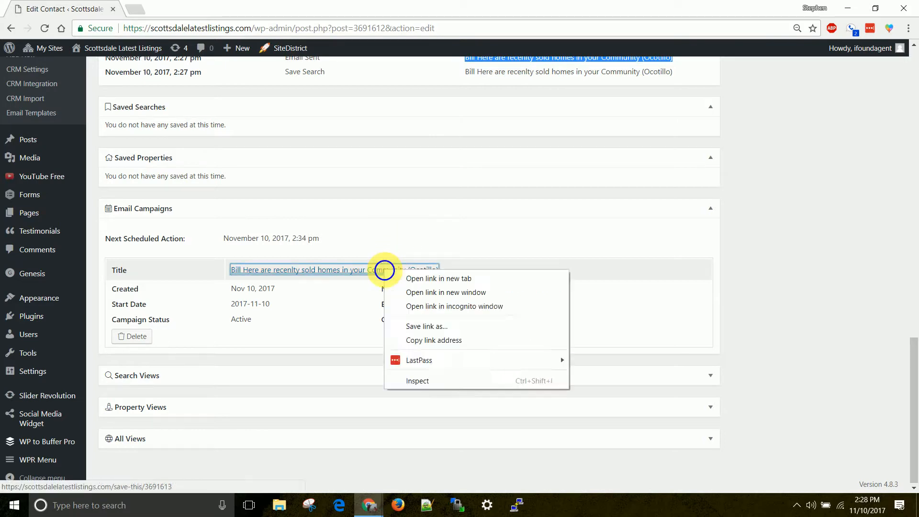
pyautogui.click(414, 279)
pyautogui.click(181, 8)
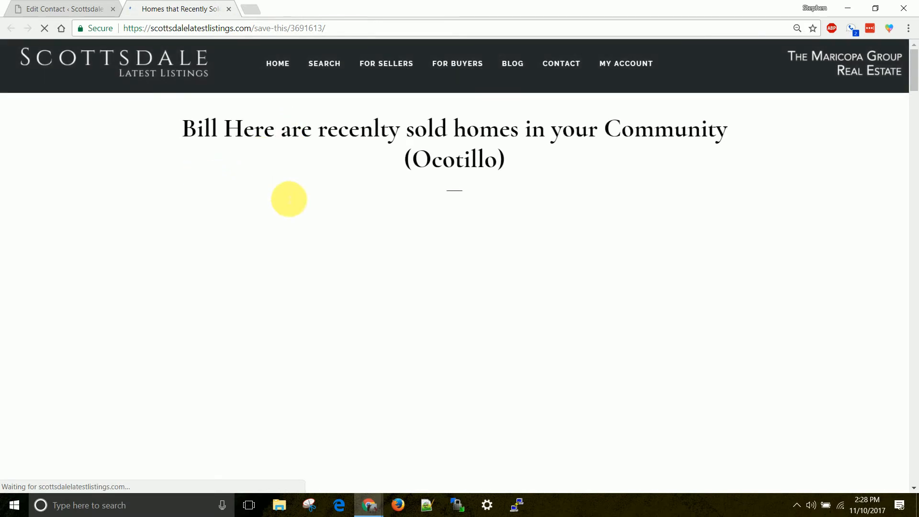
pyautogui.scroll(-1, 170, 154)
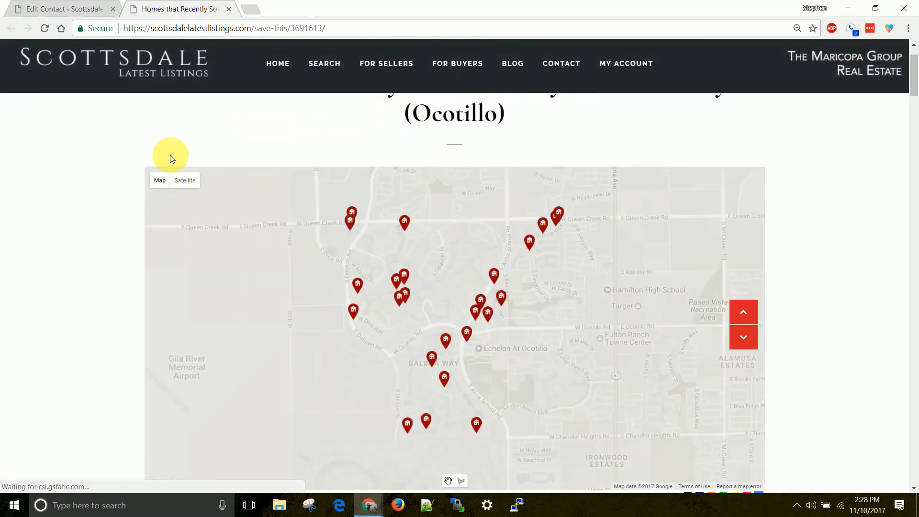
pyautogui.scroll(-5, 65, 260)
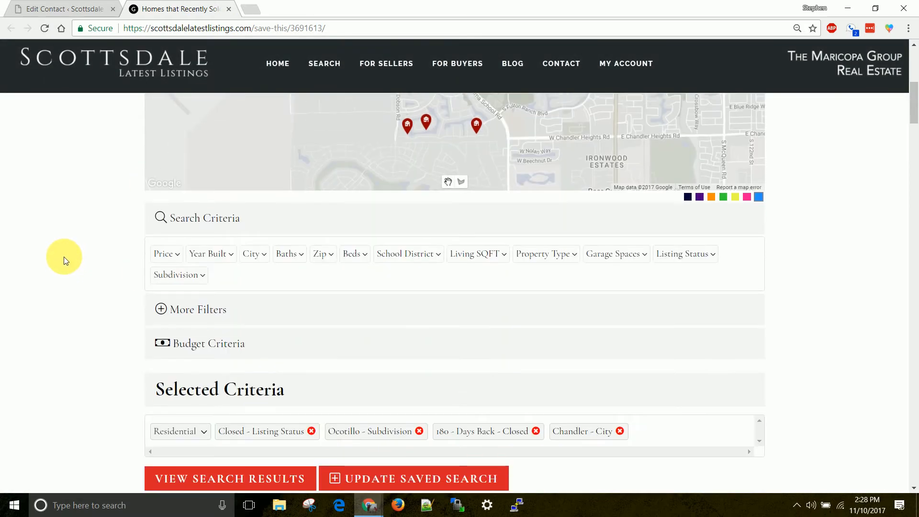
pyautogui.click(229, 10)
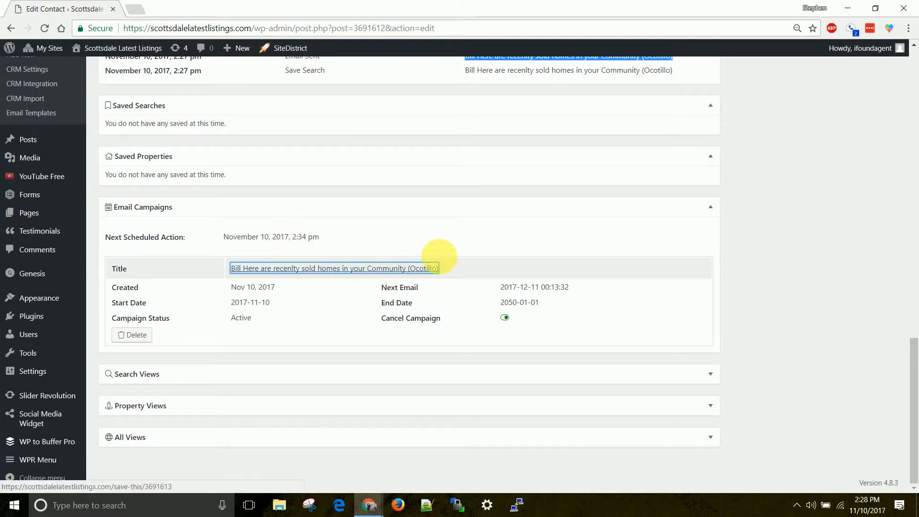
# Reopen the Ocotillo campaign page in a new tab and review its search criteria.
pyautogui.rightClick(402, 269)
pyautogui.click(431, 276)
pyautogui.click(181, 8)
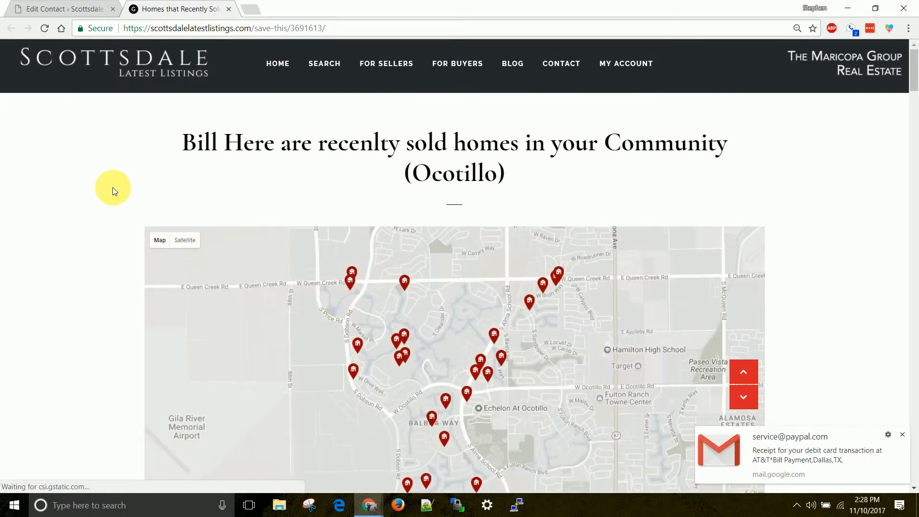
pyautogui.scroll(-5, 103, 179)
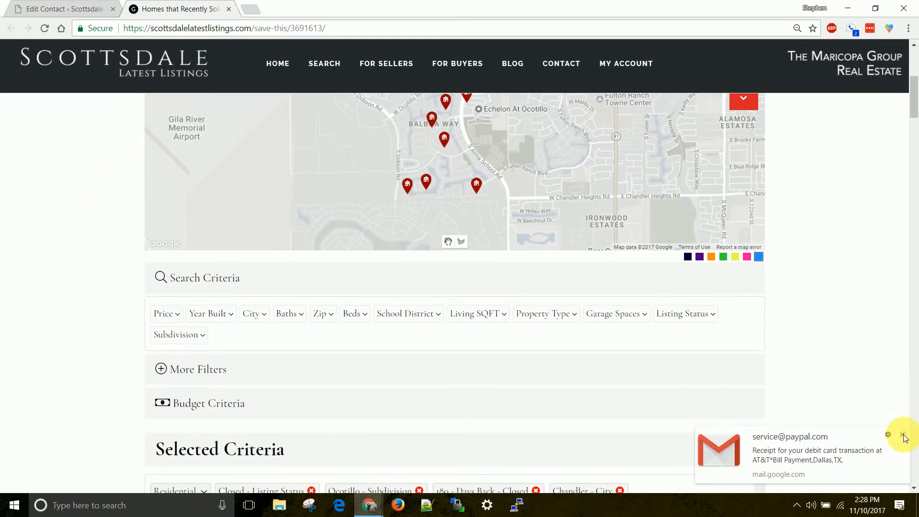
pyautogui.click(903, 435)
pyautogui.scroll(-5, 254, 316)
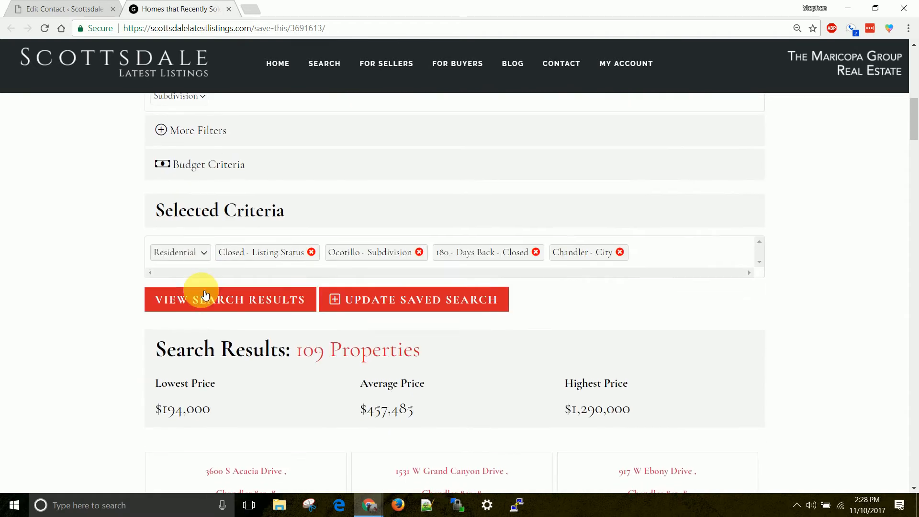
pyautogui.scroll(3, 235, 292)
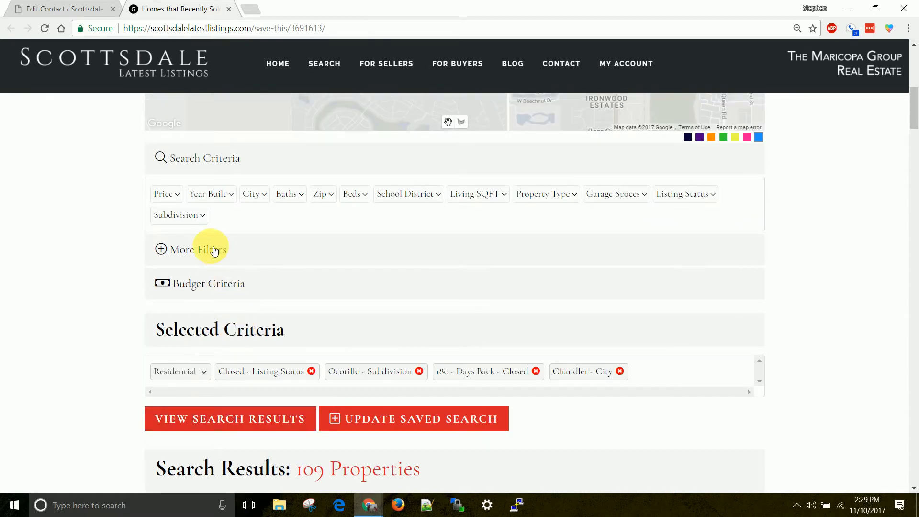
pyautogui.scroll(-3, 218, 247)
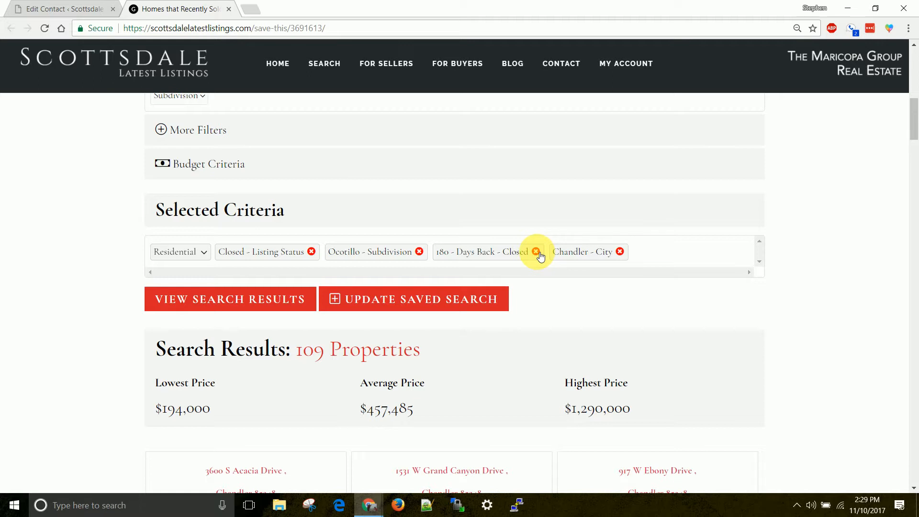
# Replace the 180 Days Back - Closed criterion with 90 and update the saved search.
pyautogui.click(536, 252)
pyautogui.scroll(1, 513, 250)
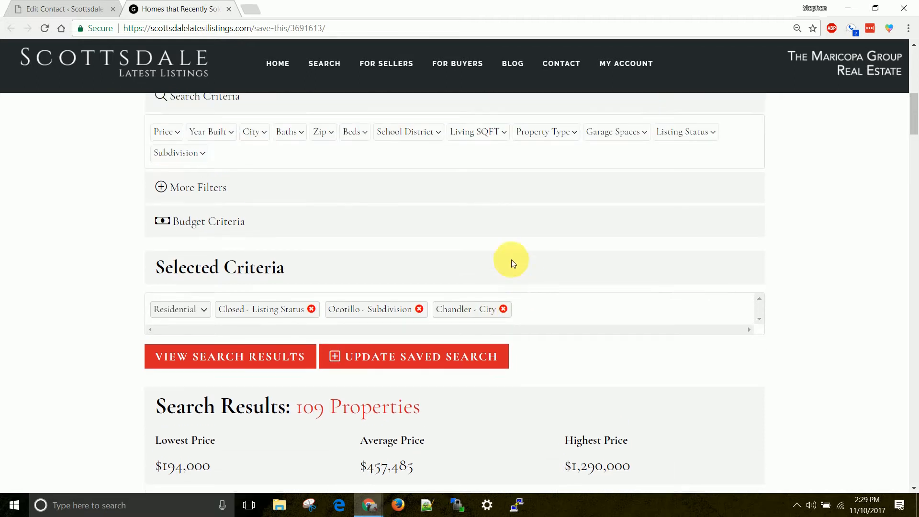
pyautogui.click(205, 187)
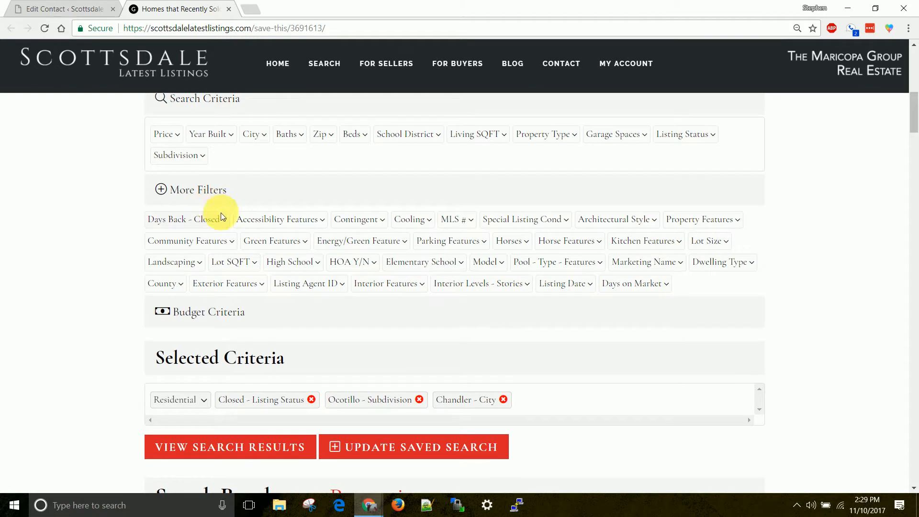
pyautogui.click(215, 219)
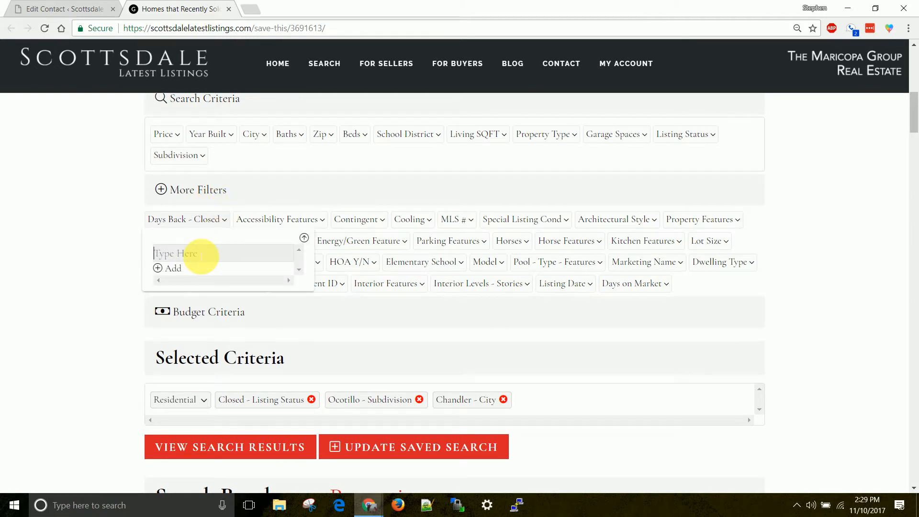
pyautogui.write('90')
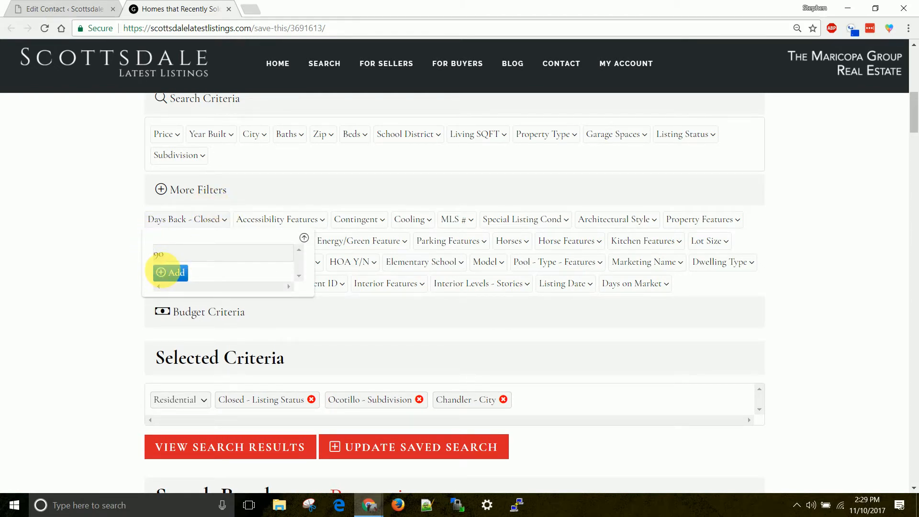
pyautogui.click(170, 272)
pyautogui.click(305, 238)
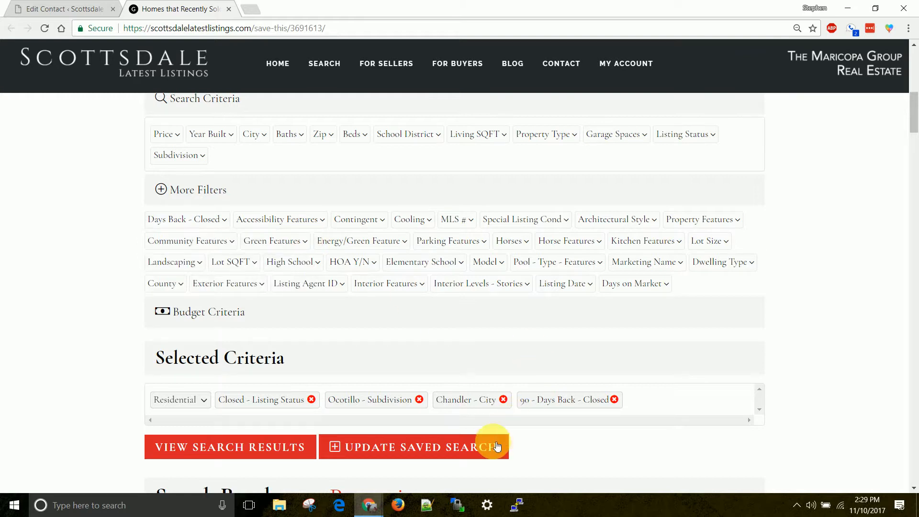
pyautogui.click(395, 447)
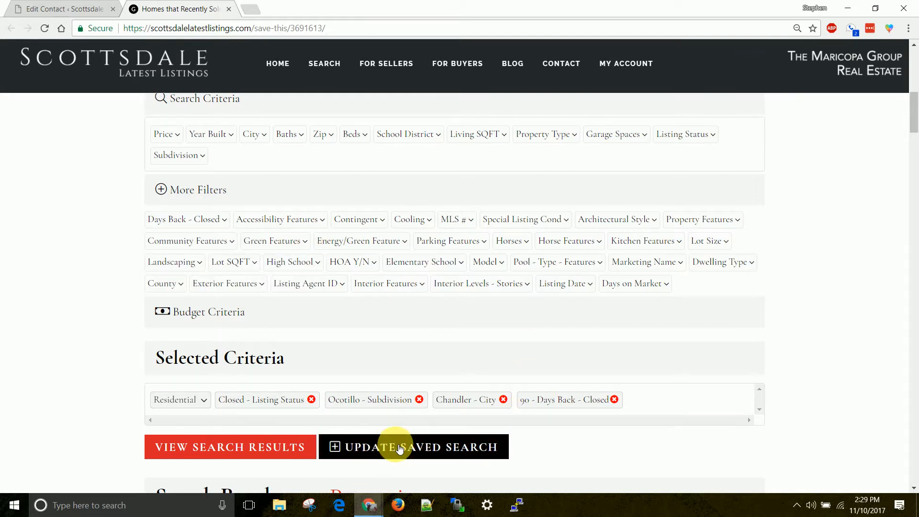
pyautogui.scroll(6, 302, 220)
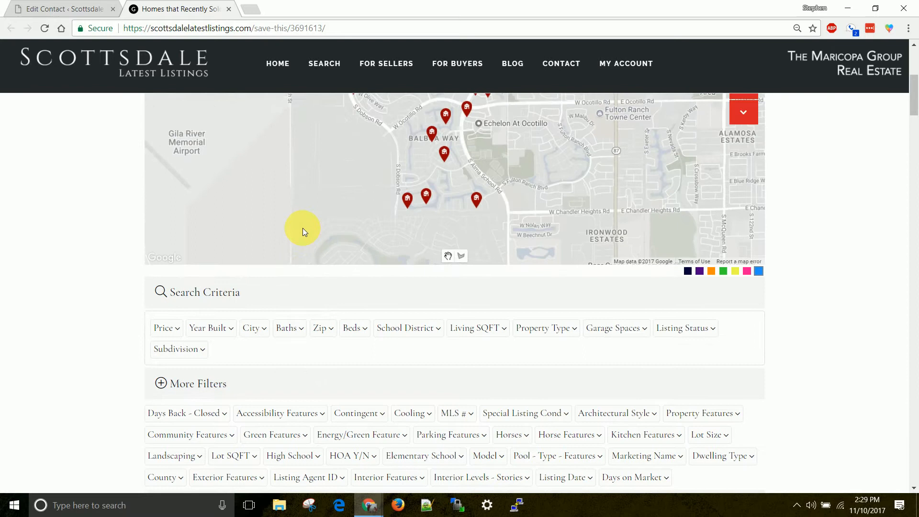
pyautogui.scroll(1, 306, 134)
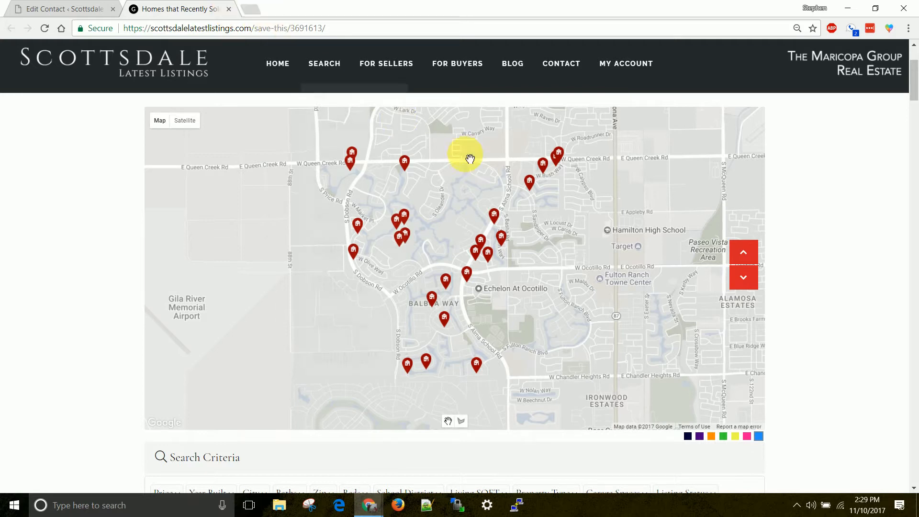
# Back on the contact, highlight the campaign's created, next email, start and end dates.
pyautogui.click(229, 10)
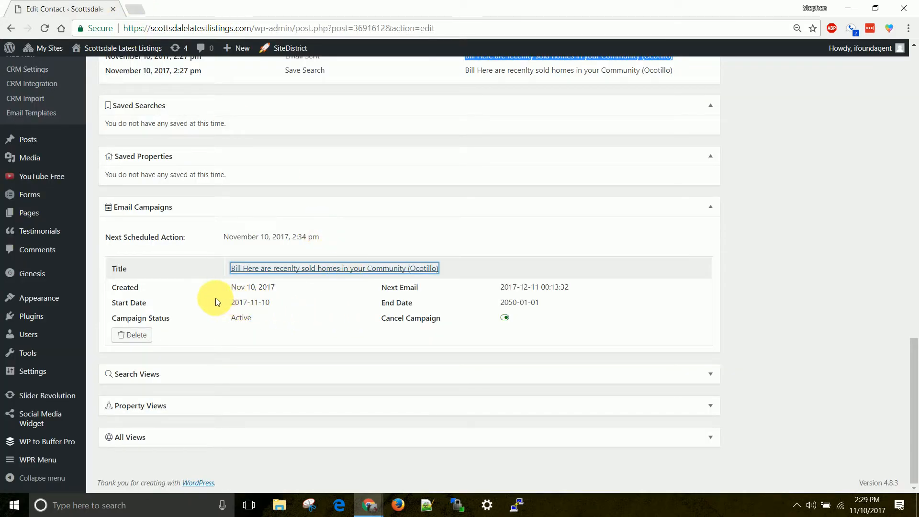
pyautogui.moveTo(227, 292); pyautogui.dragTo(280, 290)
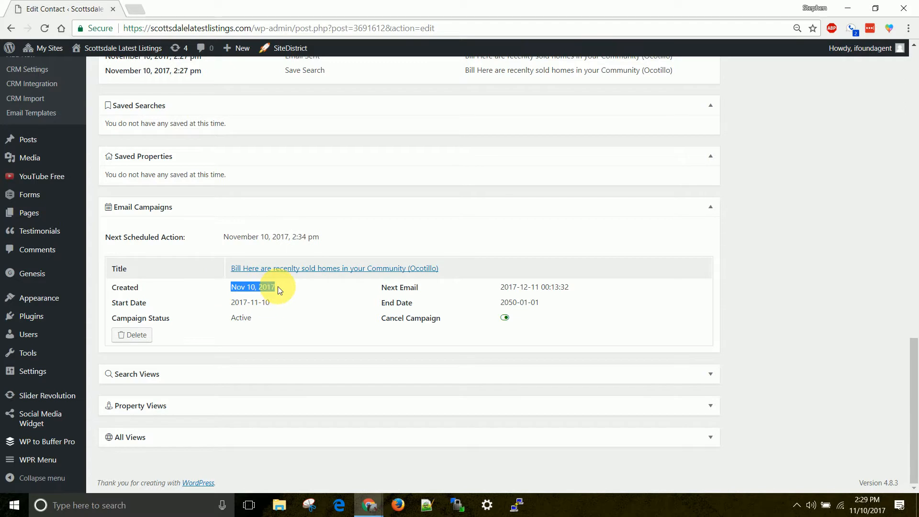
pyautogui.moveTo(381, 288); pyautogui.dragTo(535, 290)
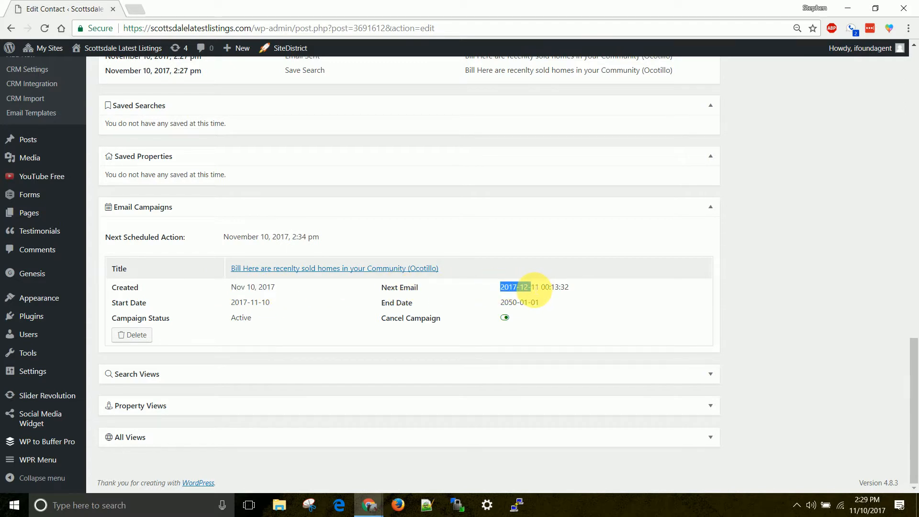
pyautogui.click(529, 290)
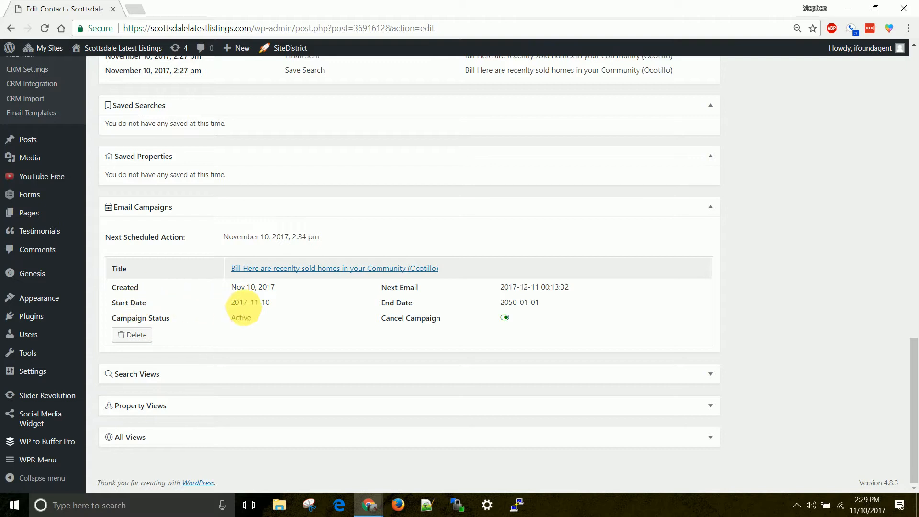
pyautogui.moveTo(231, 303); pyautogui.dragTo(279, 309)
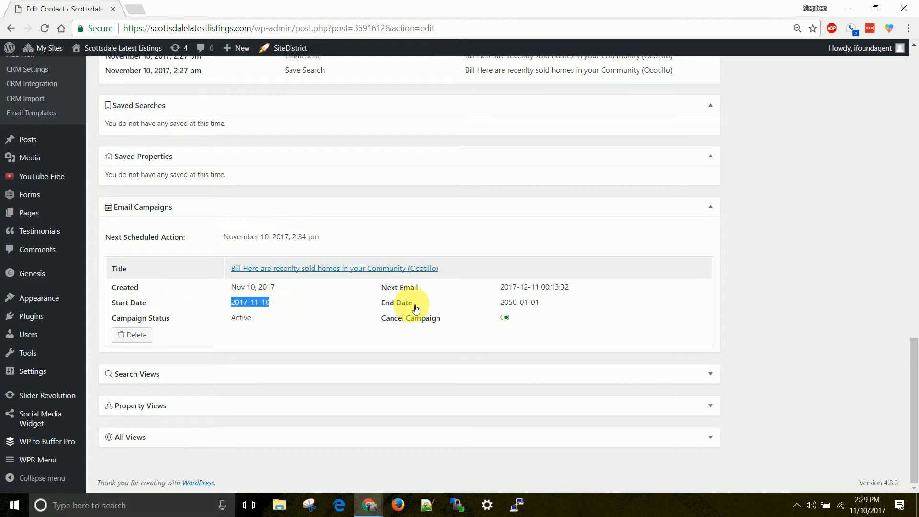
pyautogui.moveTo(498, 302); pyautogui.dragTo(543, 304)
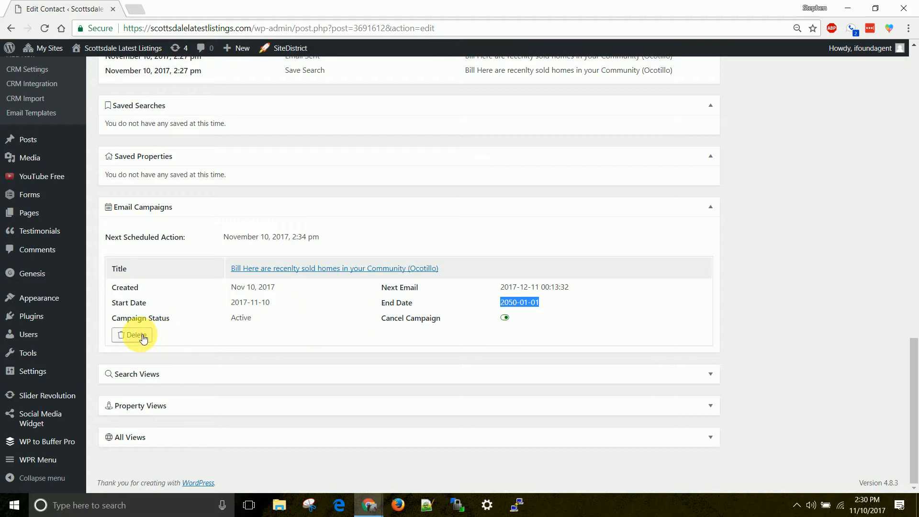
# Expand the empty Search Views, Property Views and All Views sections.
pyautogui.click(271, 374)
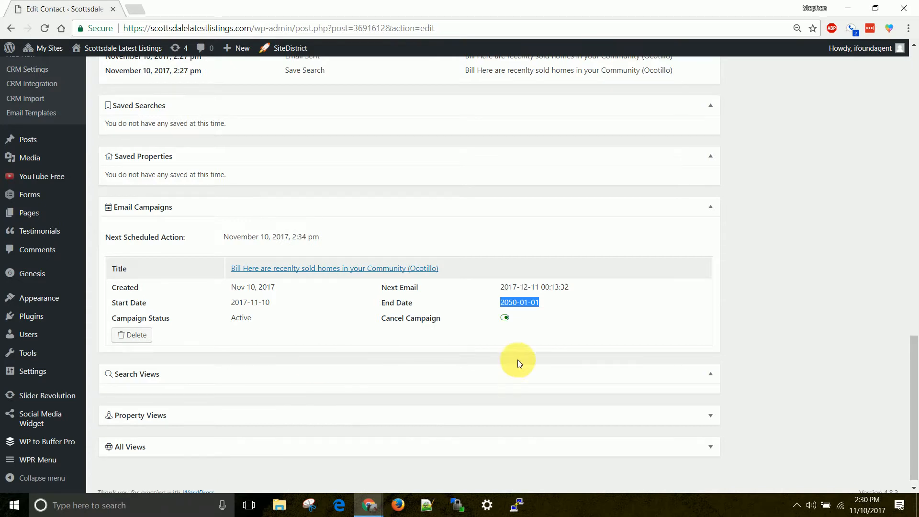
pyautogui.scroll(-1, 721, 383)
pyautogui.click(710, 411)
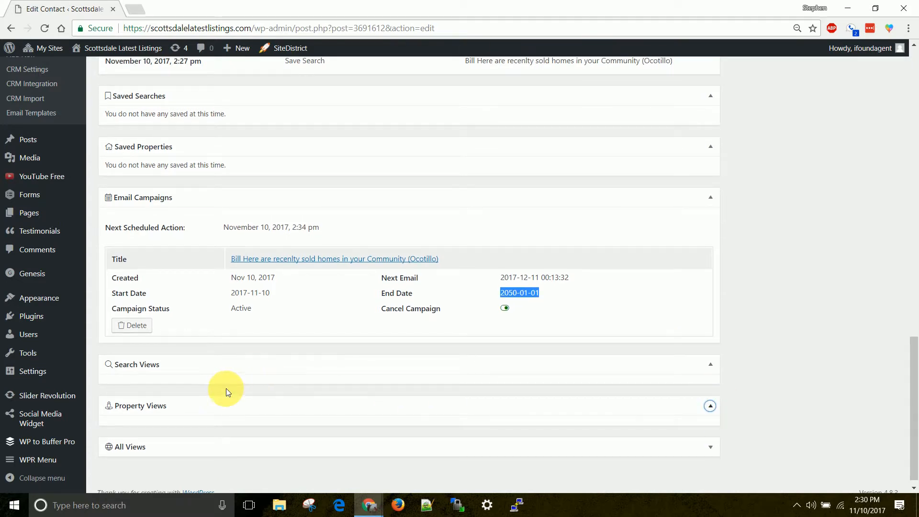
pyautogui.click(199, 447)
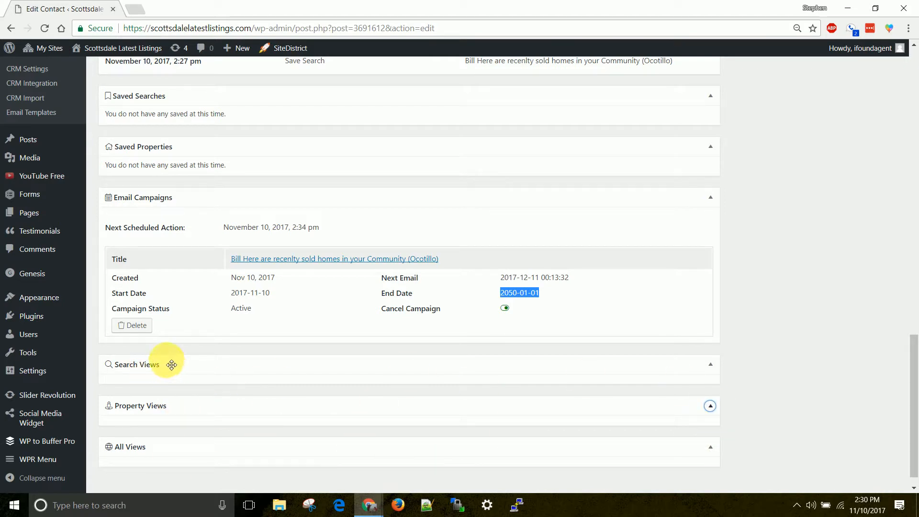
pyautogui.scroll(7, 174, 367)
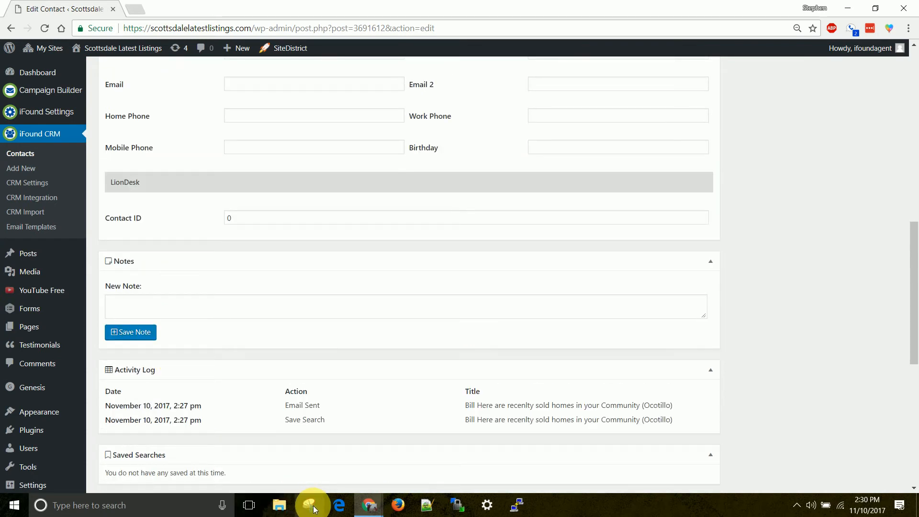
# Open gmail.com in a new tab and switch to the iFoundAgent Support mailbox.
pyautogui.click(139, 10)
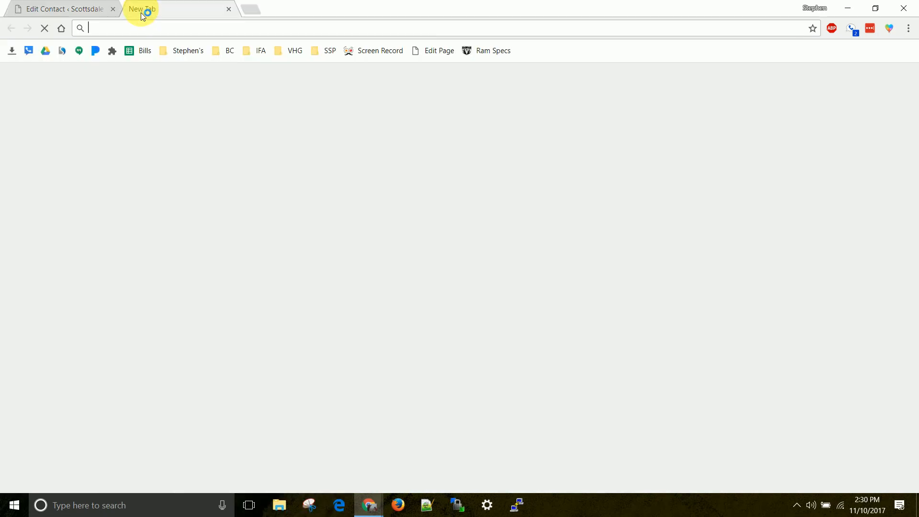
pyautogui.write('gmail.com')
pyautogui.press('Return')
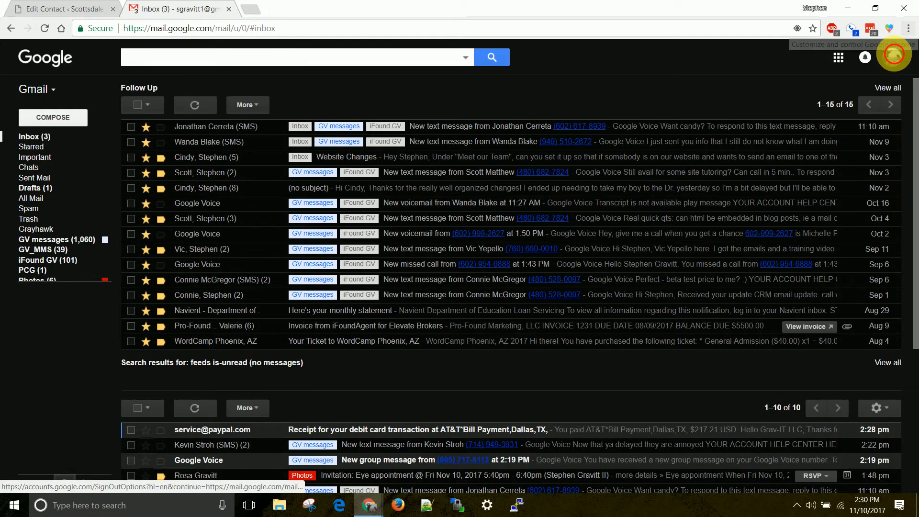
pyautogui.click(892, 57)
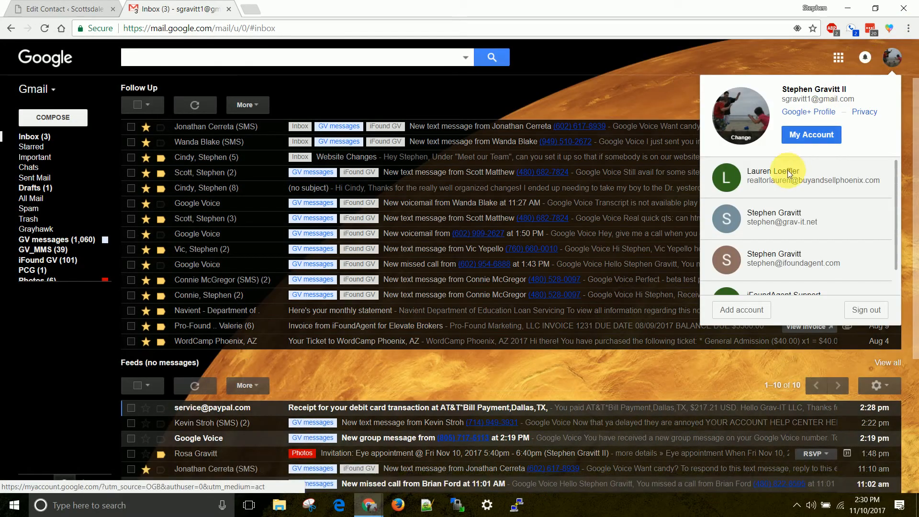
pyautogui.moveTo(784, 263); pyautogui.dragTo(773, 197)
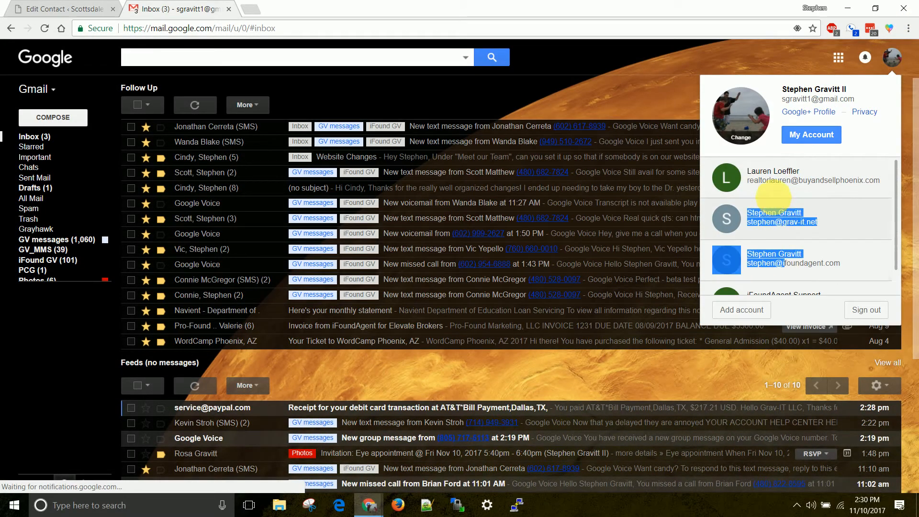
pyautogui.scroll(-1, 785, 201)
pyautogui.click(790, 271)
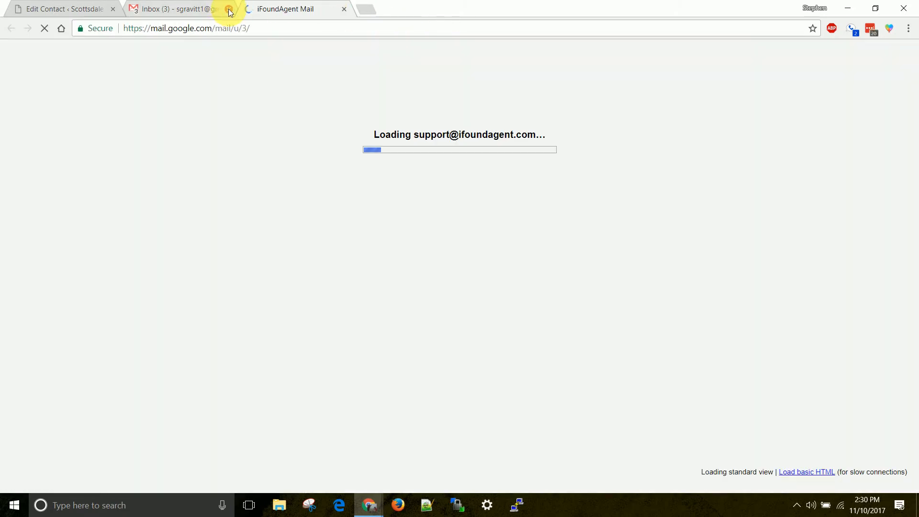
pyautogui.click(229, 10)
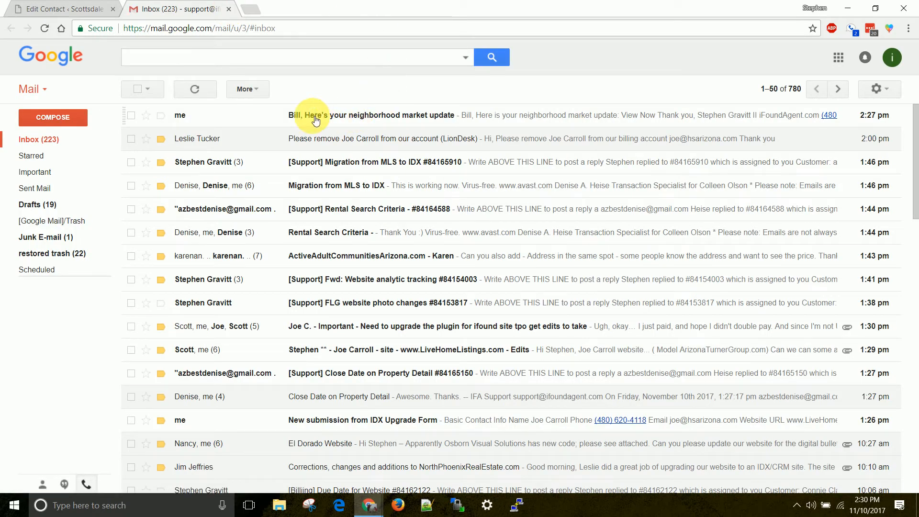
# Open the market update email's View Now link in an incognito window.
pyautogui.click(313, 117)
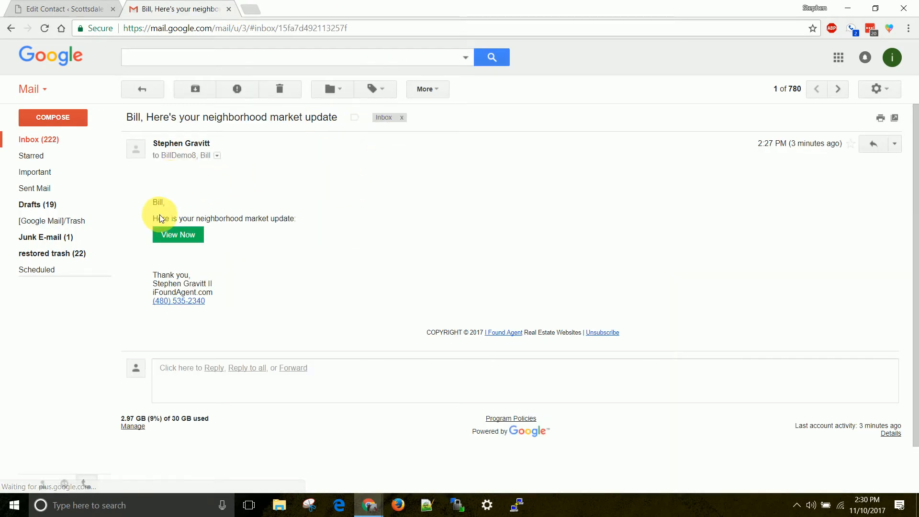
pyautogui.rightClick(187, 236)
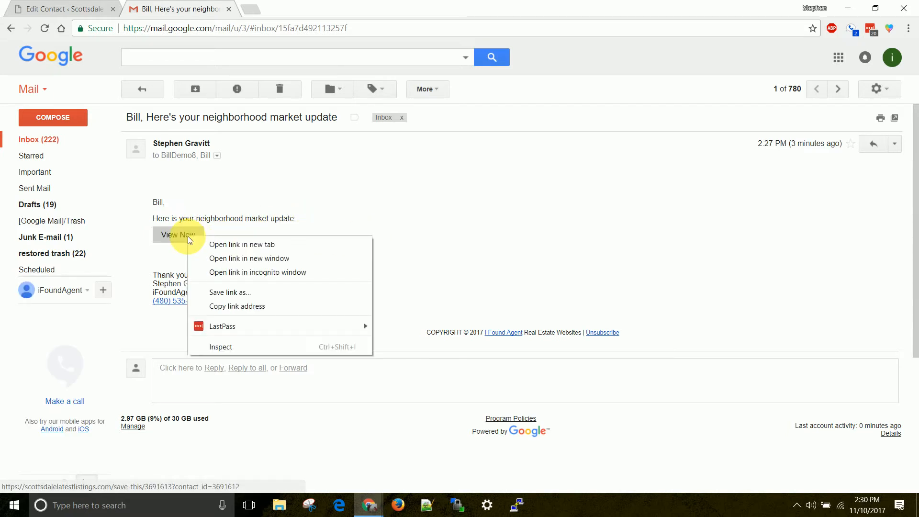
pyautogui.click(223, 272)
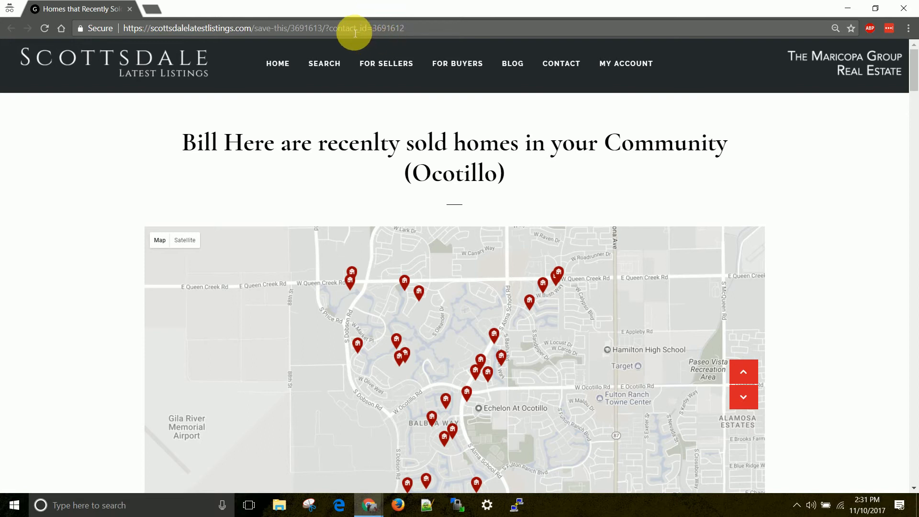
pyautogui.click(628, 66)
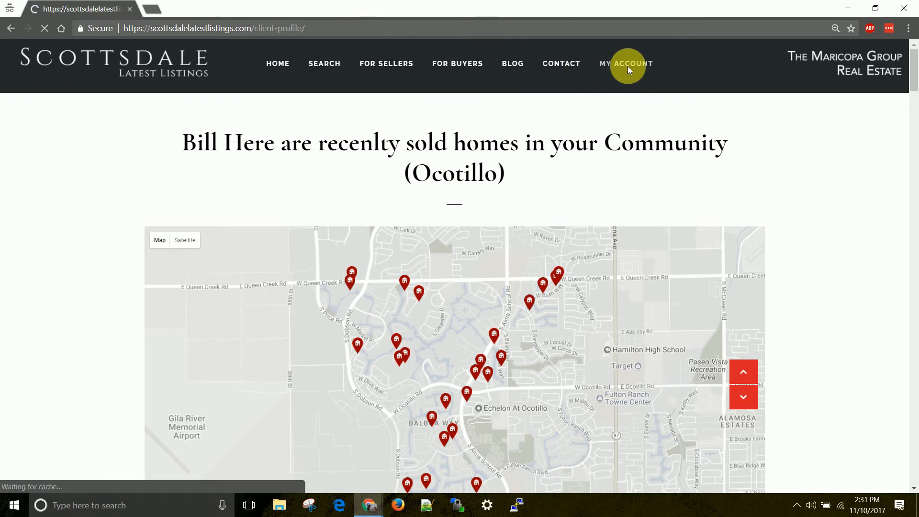
pyautogui.scroll(-2, 320, 196)
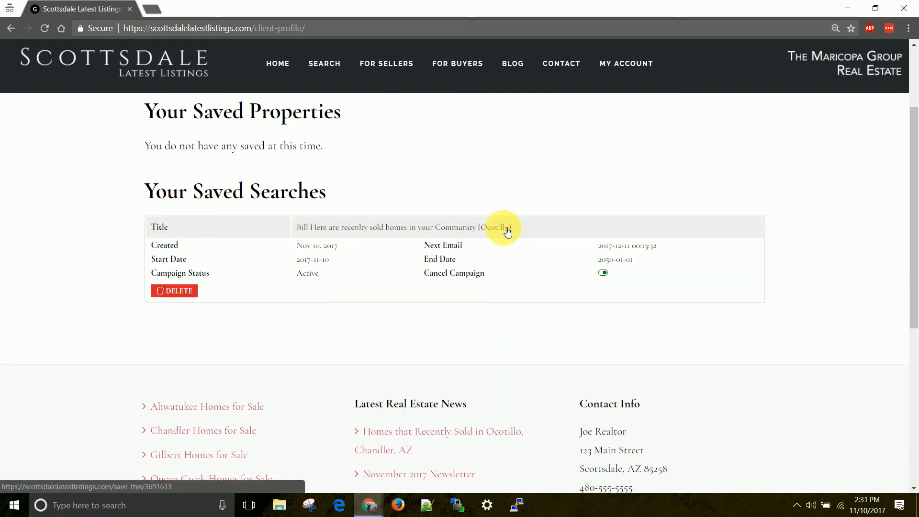
pyautogui.scroll(1, 476, 250)
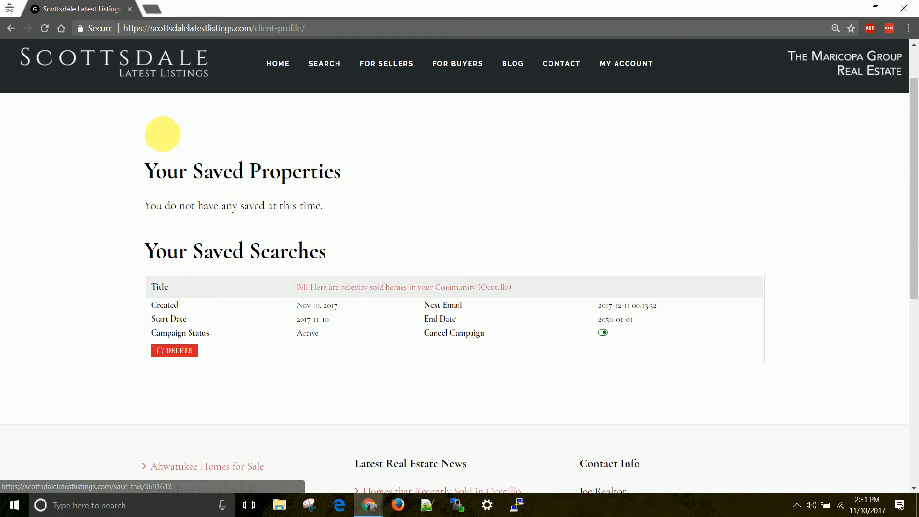
pyautogui.click(12, 29)
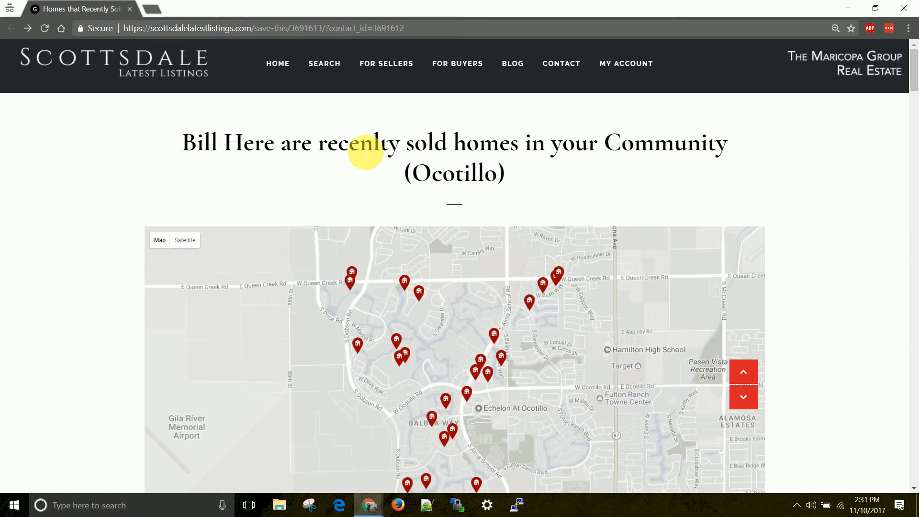
pyautogui.scroll(-8, 37, 182)
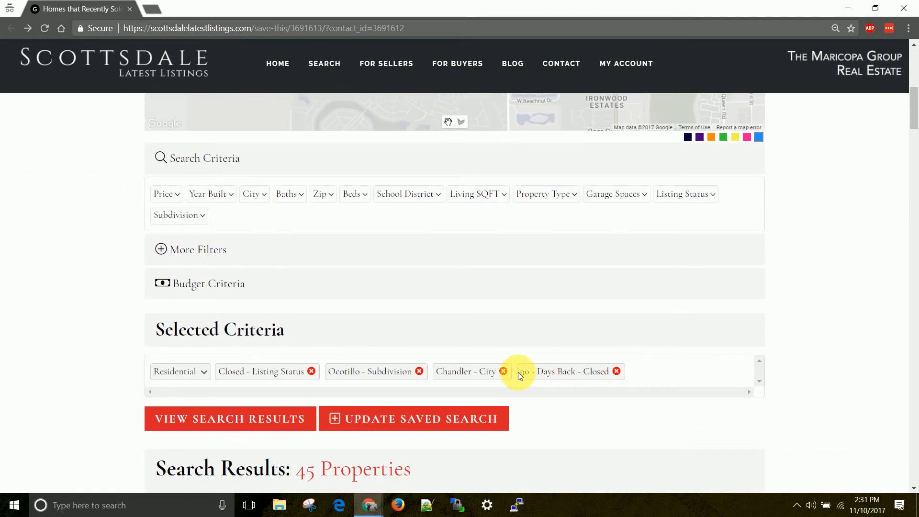
pyautogui.moveTo(519, 373); pyautogui.dragTo(614, 376)
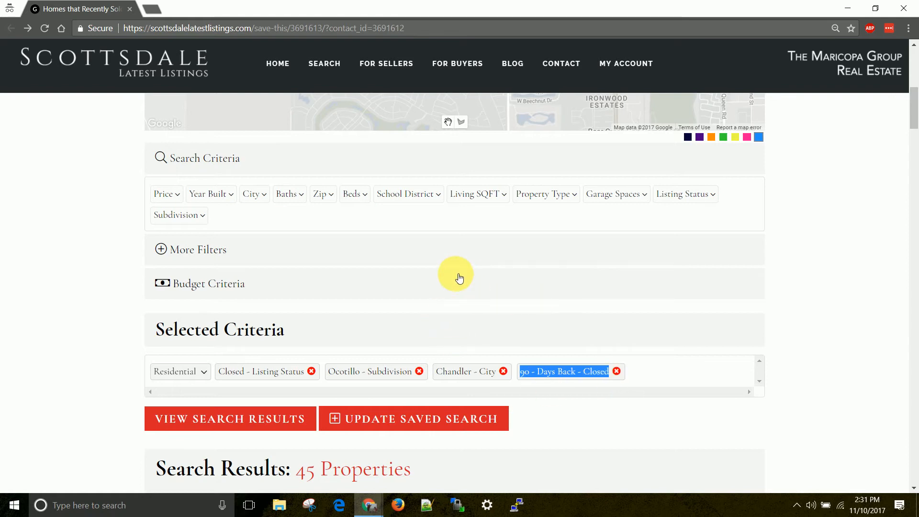
pyautogui.scroll(3, 358, 259)
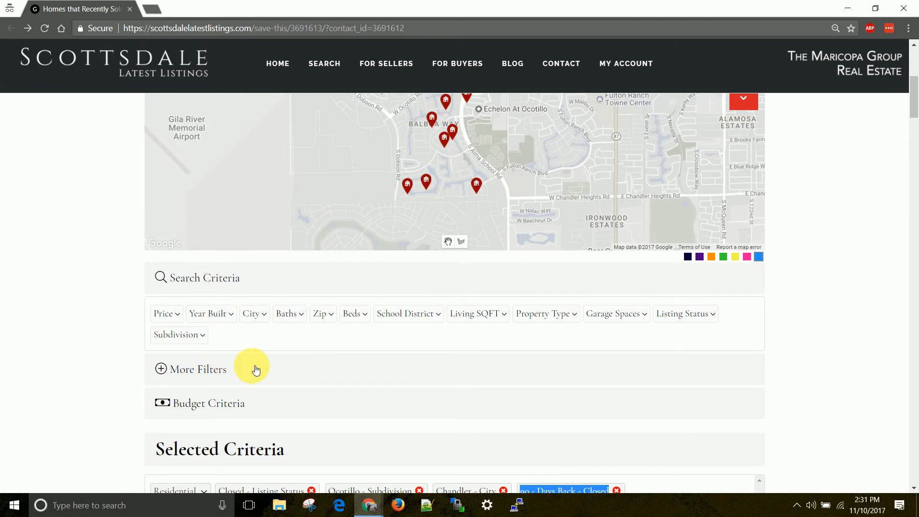
pyautogui.scroll(-14, 48, 308)
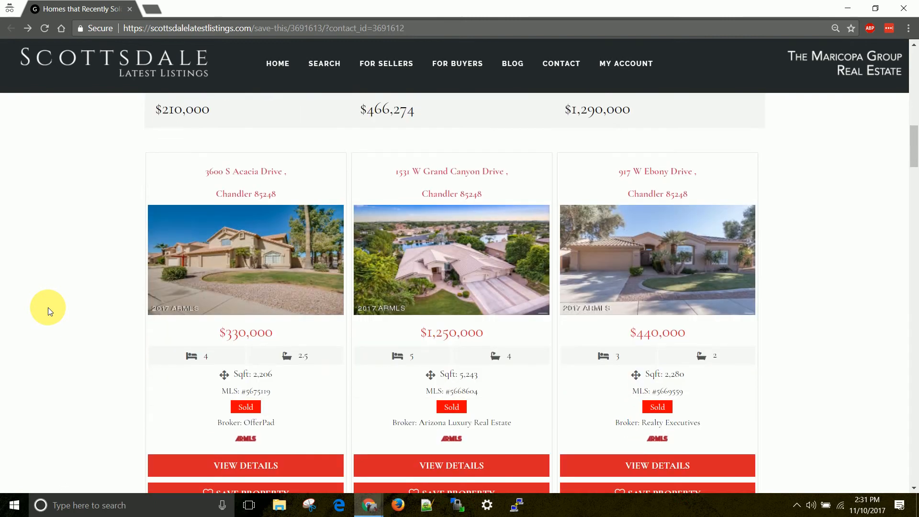
pyautogui.scroll(-1, 491, 169)
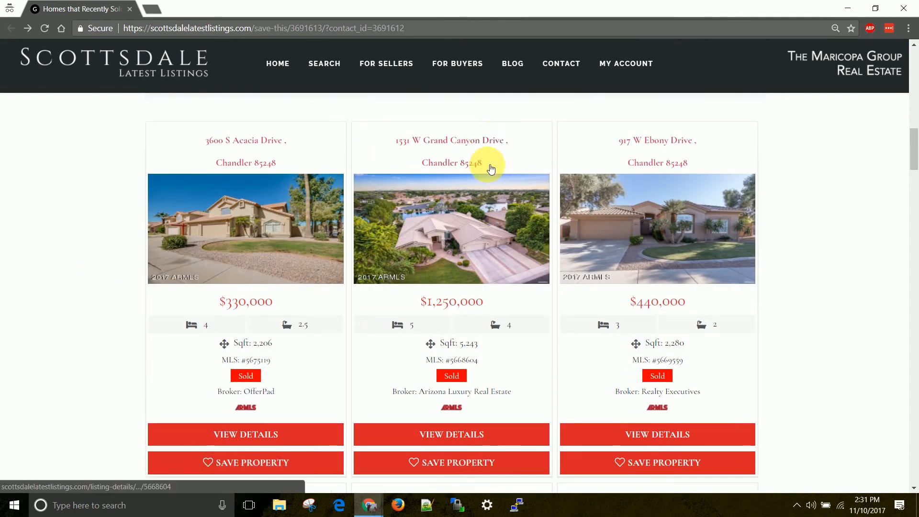
pyautogui.scroll(-3, 491, 169)
pyautogui.click(238, 315)
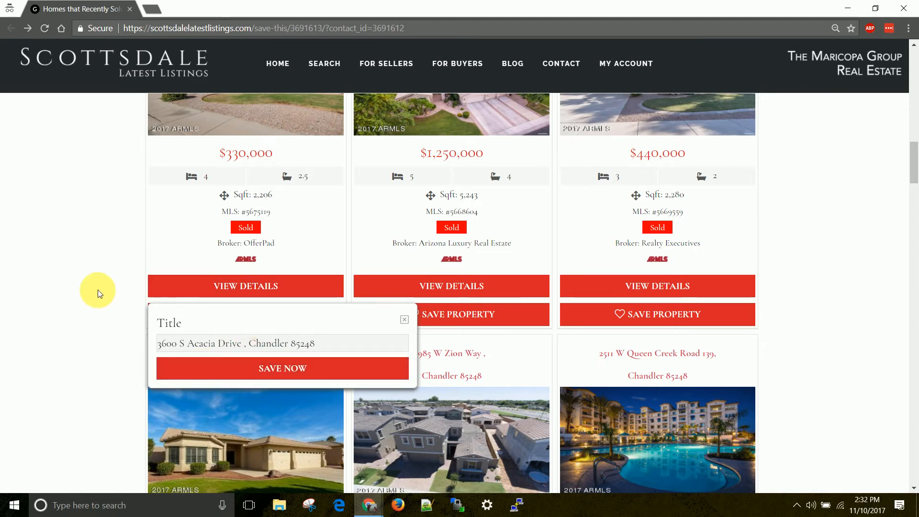
pyautogui.click(405, 319)
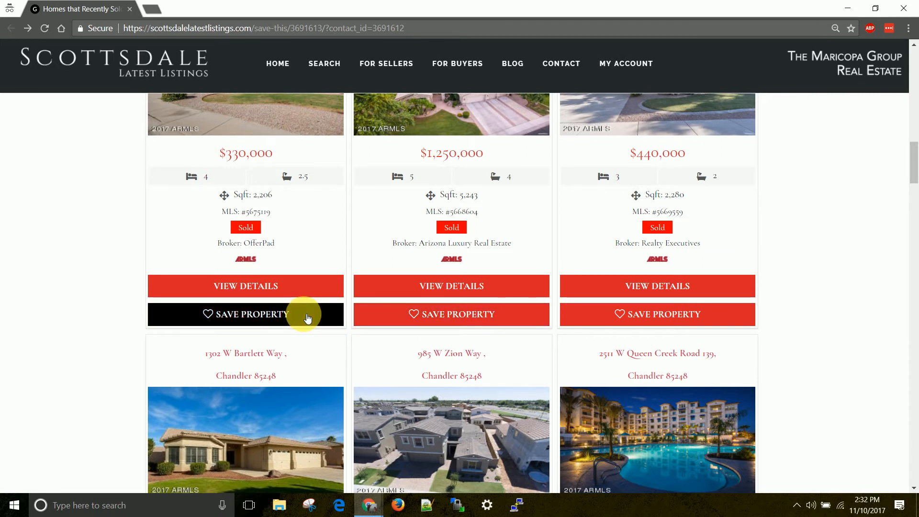
pyautogui.click(270, 314)
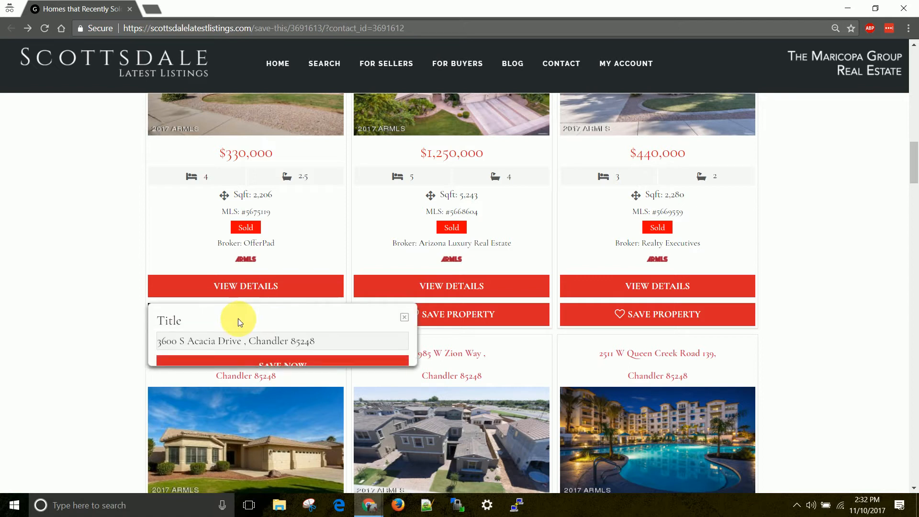
pyautogui.moveTo(163, 345); pyautogui.dragTo(339, 351)
pyautogui.write("Neighbor's House")
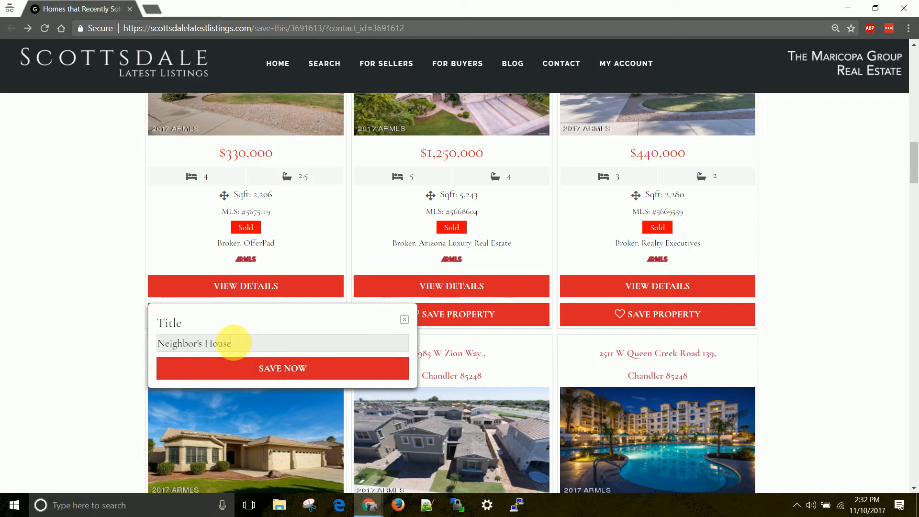
pyautogui.click(256, 372)
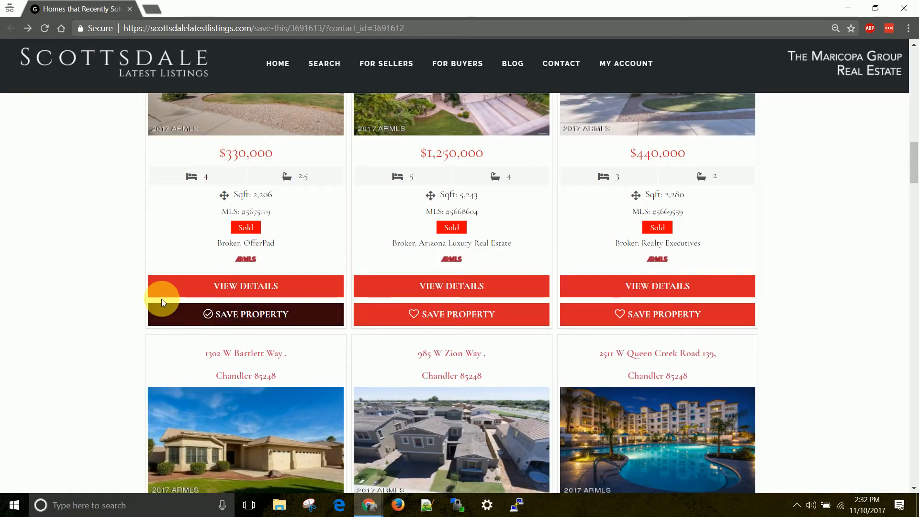
# Go to the lead's MY ACCOUNT page.
pyautogui.scroll(15, 70, 312)
pyautogui.scroll(5, 81, 294)
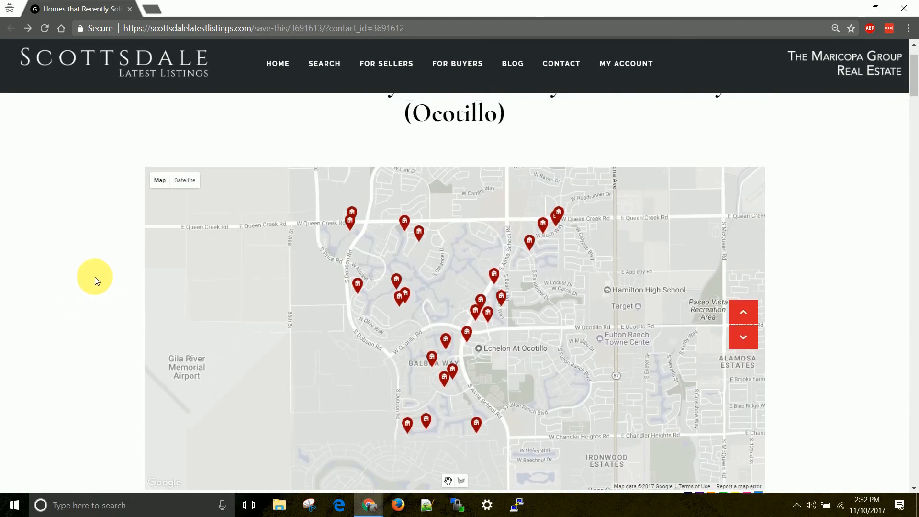
pyautogui.click(636, 65)
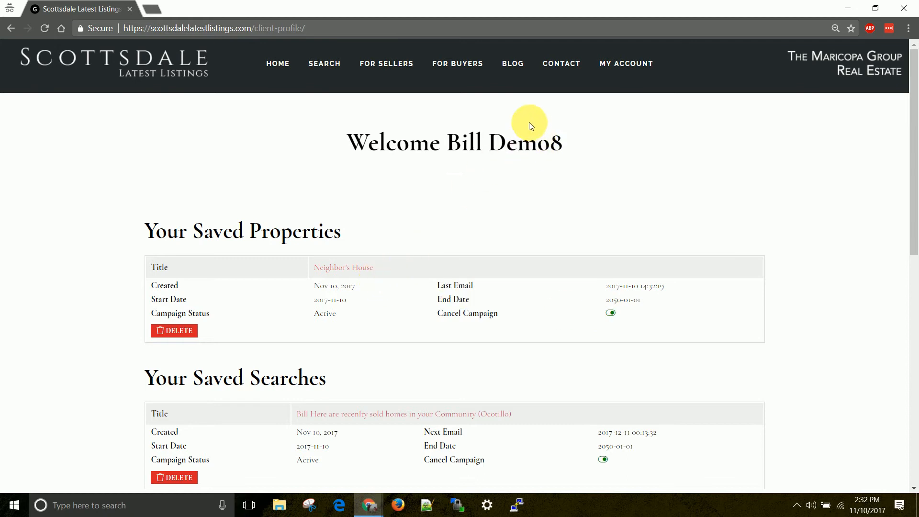
# Check Neighbor's House under Your Saved Properties and reveal the BLOG menu.
pyautogui.moveTo(517, 72)
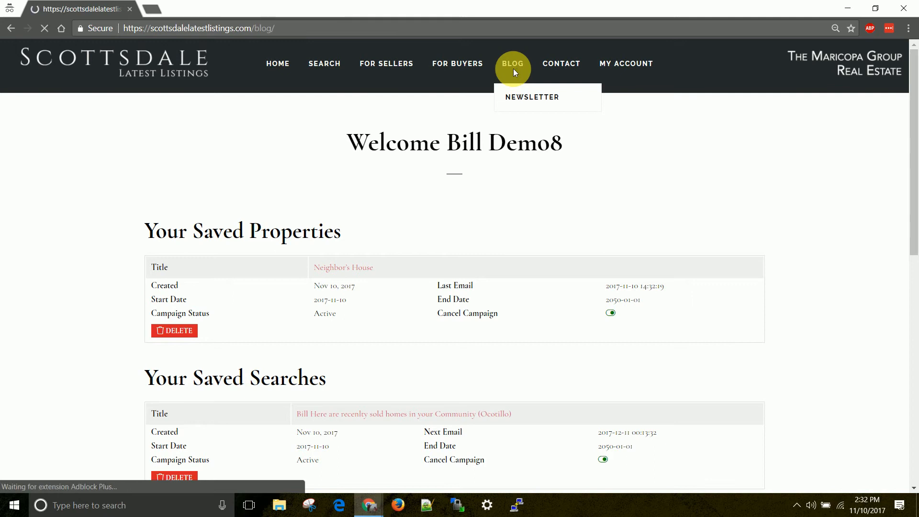
# Open the Ocotillo, Chandler recently-sold blog post and browse its map and listings.
pyautogui.scroll(-1, 254, 172)
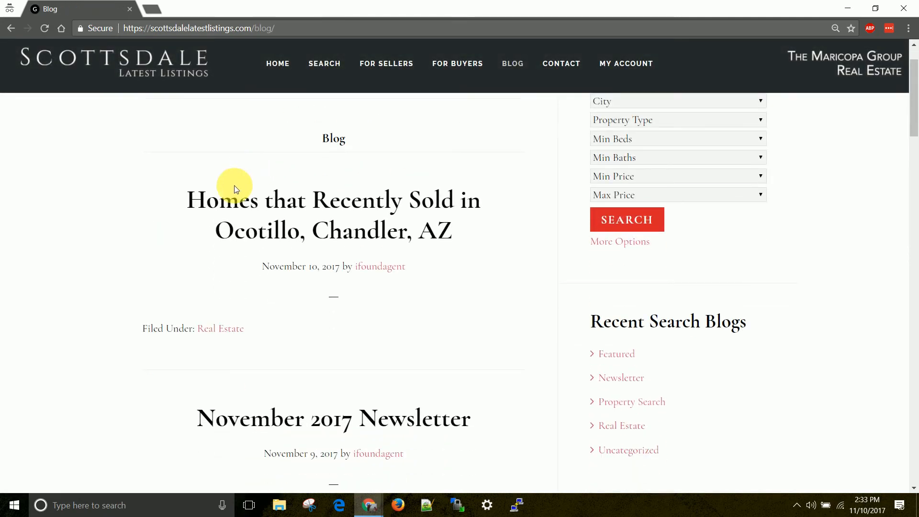
pyautogui.click(342, 214)
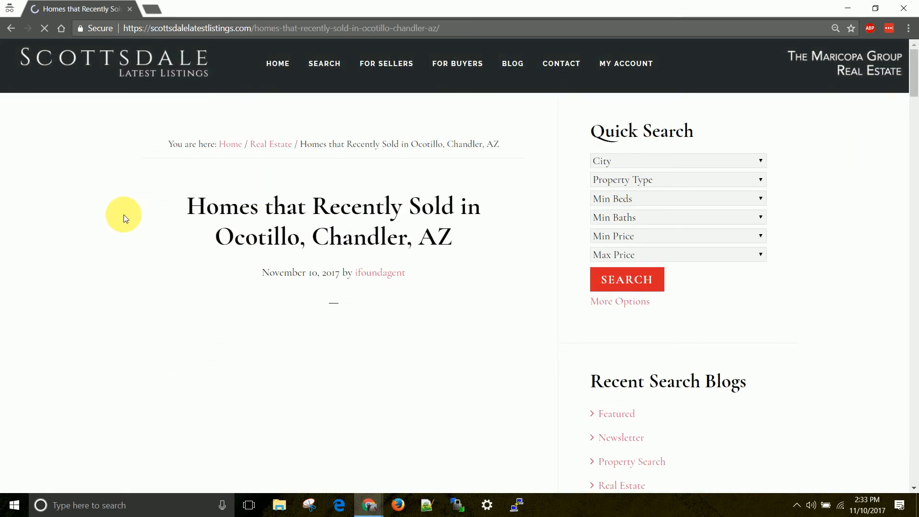
pyautogui.scroll(-4, 232, 209)
pyautogui.scroll(-5, 95, 197)
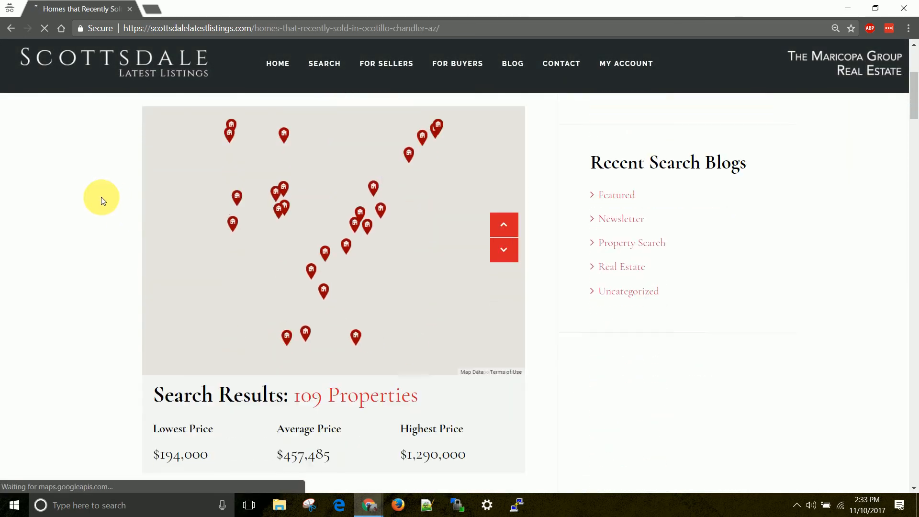
pyautogui.scroll(-7, 94, 197)
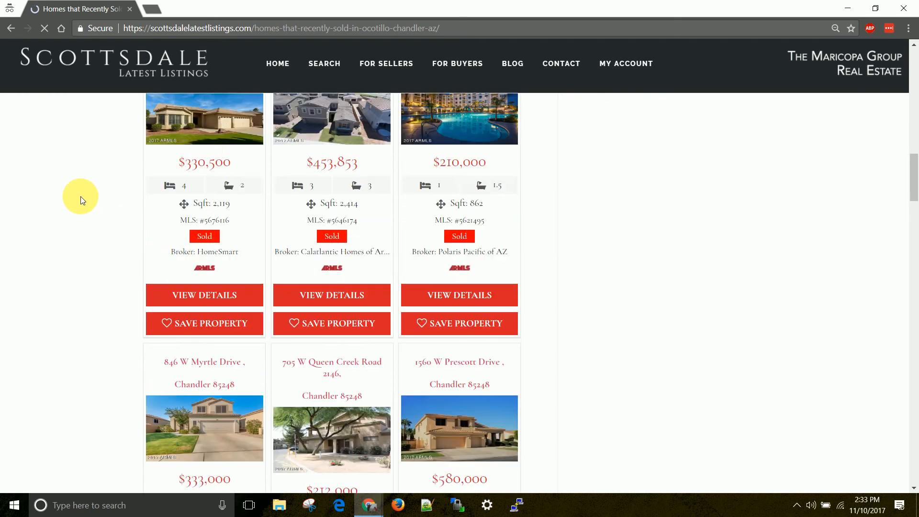
pyautogui.scroll(20, 82, 195)
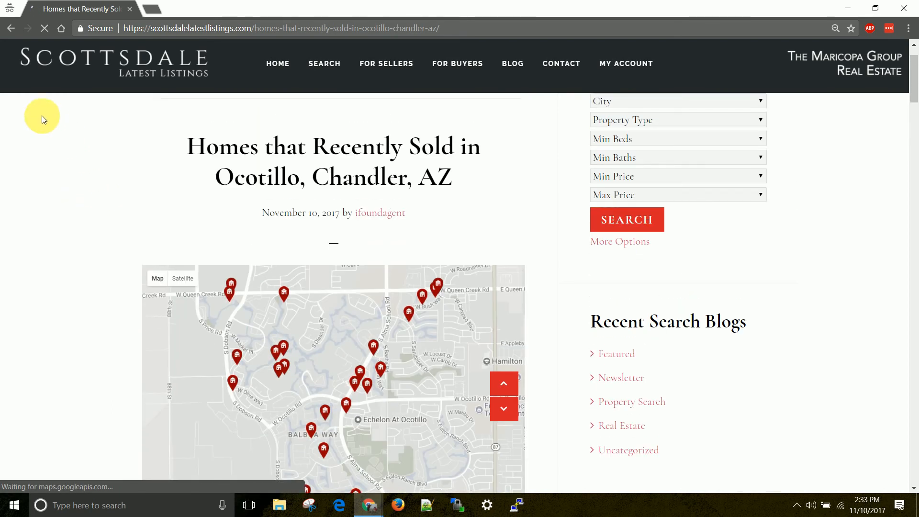
# Return to the blog list, open the Costa Verde development post, and minimize the site.
pyautogui.click(11, 29)
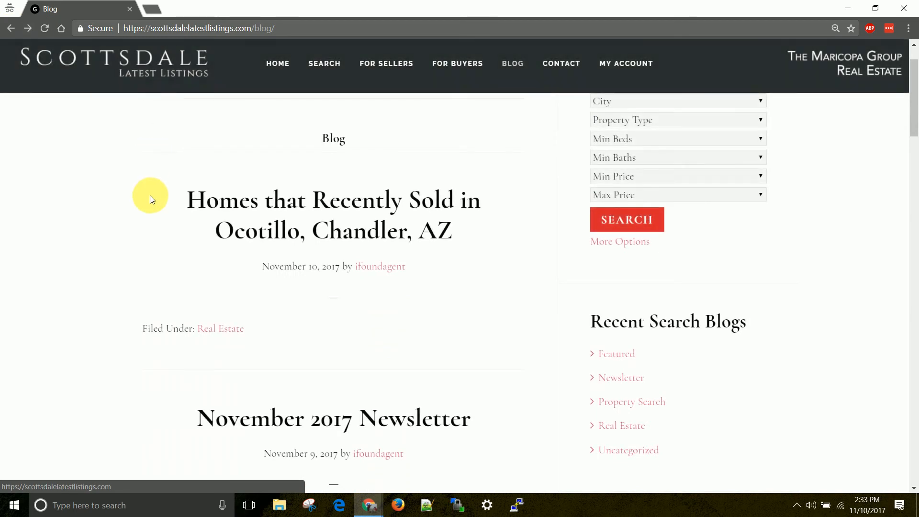
pyautogui.scroll(-10, 224, 226)
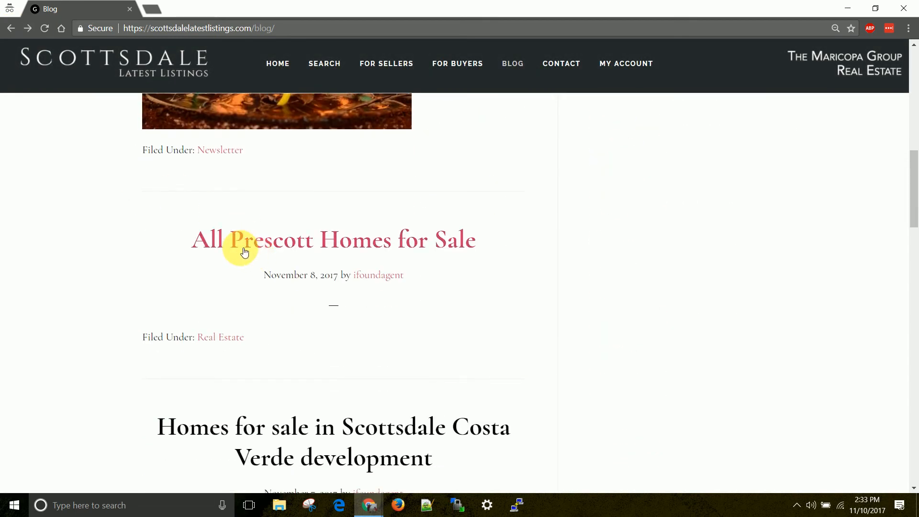
pyautogui.scroll(-2, 184, 254)
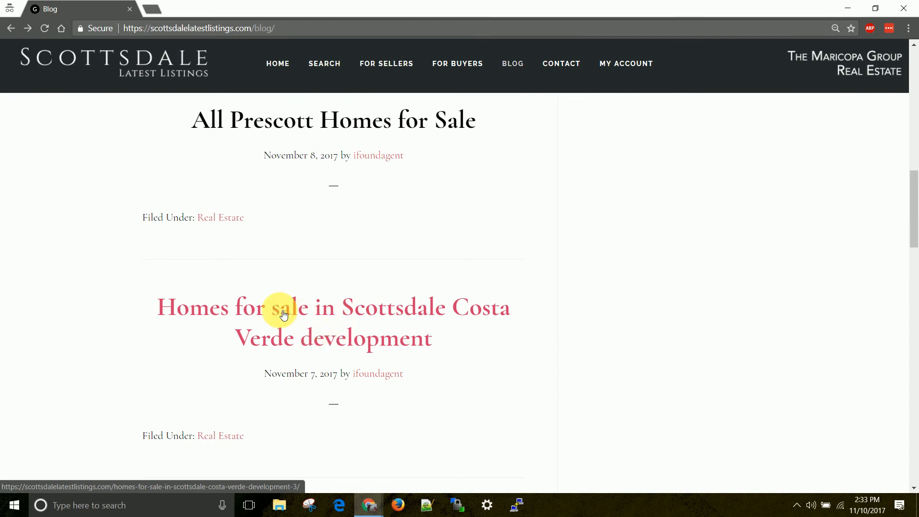
pyautogui.click(375, 311)
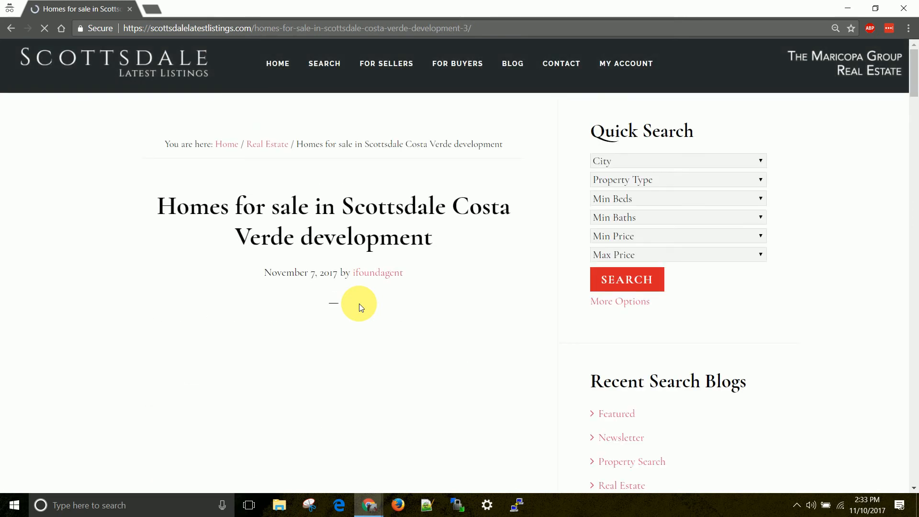
pyautogui.click(849, 8)
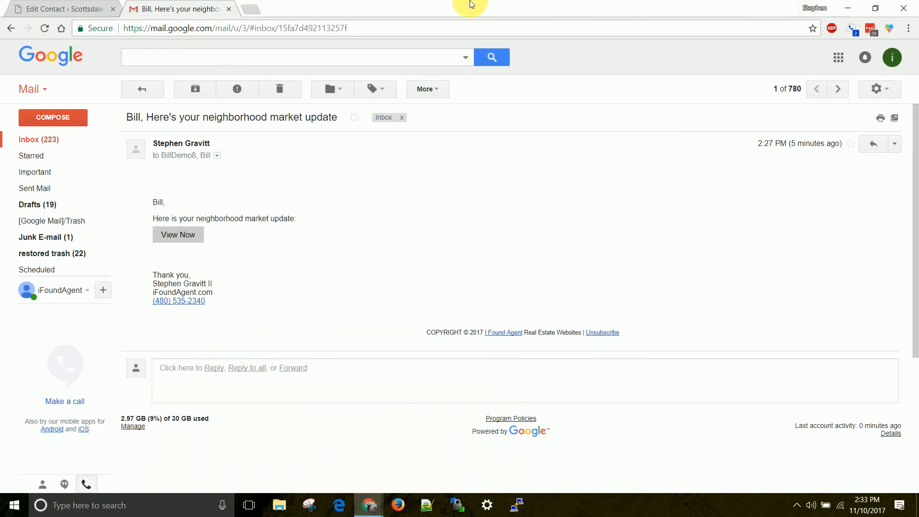
# Reload the contact's Edit Contact page in WordPress to pick up new activity.
pyautogui.click(96, 5)
pyautogui.scroll(3, 220, 141)
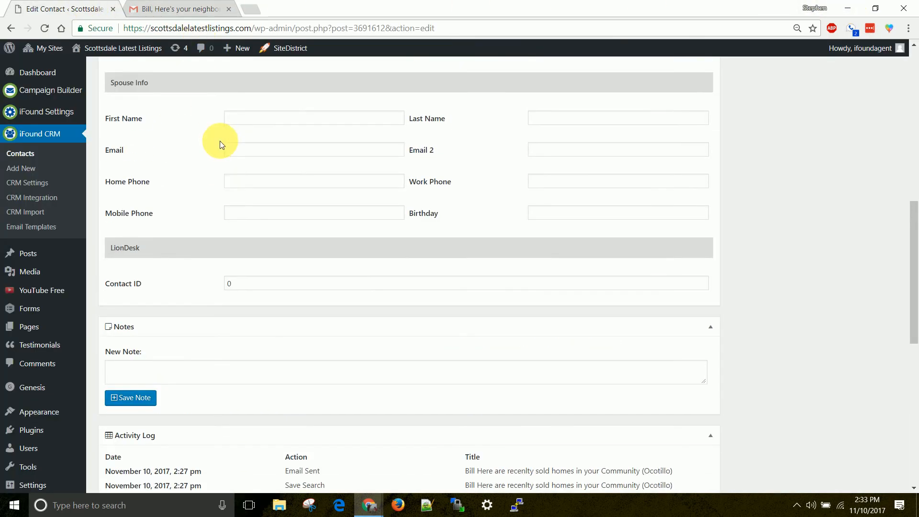
pyautogui.scroll(2, 220, 141)
pyautogui.rightClick(75, 14)
pyautogui.click(90, 40)
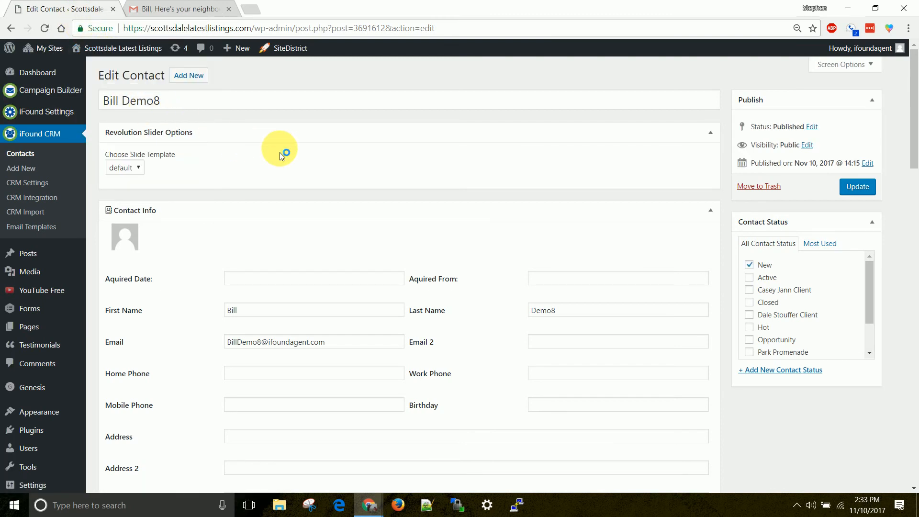
# Mark the Save Property 'Neighbor's House' and Email Link Click log entries, then review the Views sections.
pyautogui.scroll(-14, 280, 152)
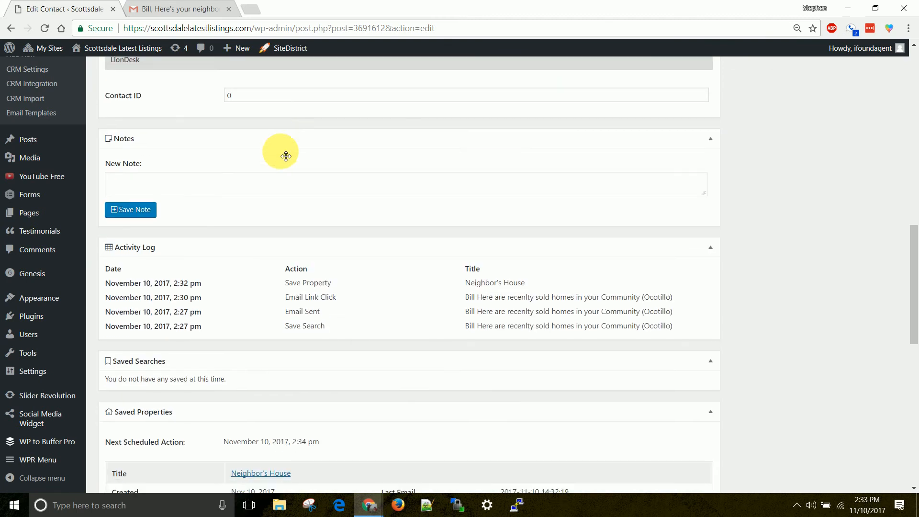
pyautogui.scroll(-1, 286, 156)
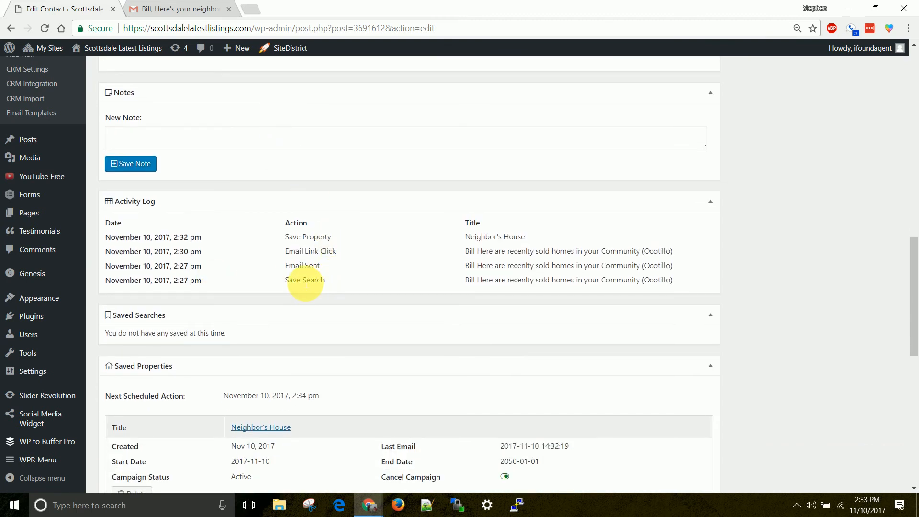
pyautogui.moveTo(285, 251); pyautogui.dragTo(659, 258)
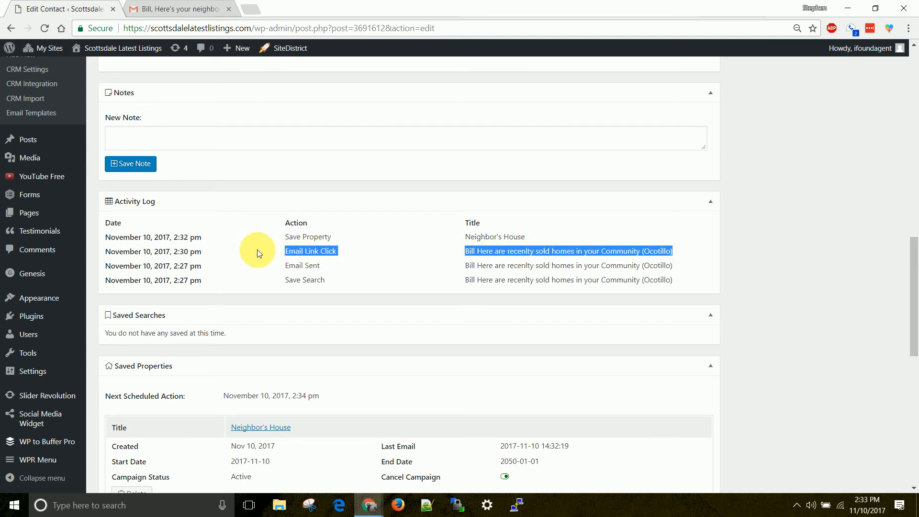
pyautogui.moveTo(283, 237); pyautogui.dragTo(588, 244)
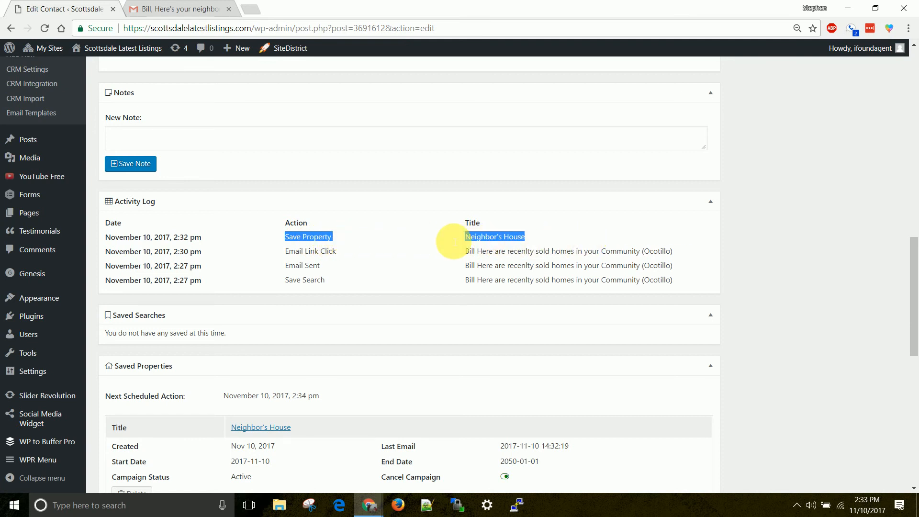
pyautogui.scroll(9, 316, 250)
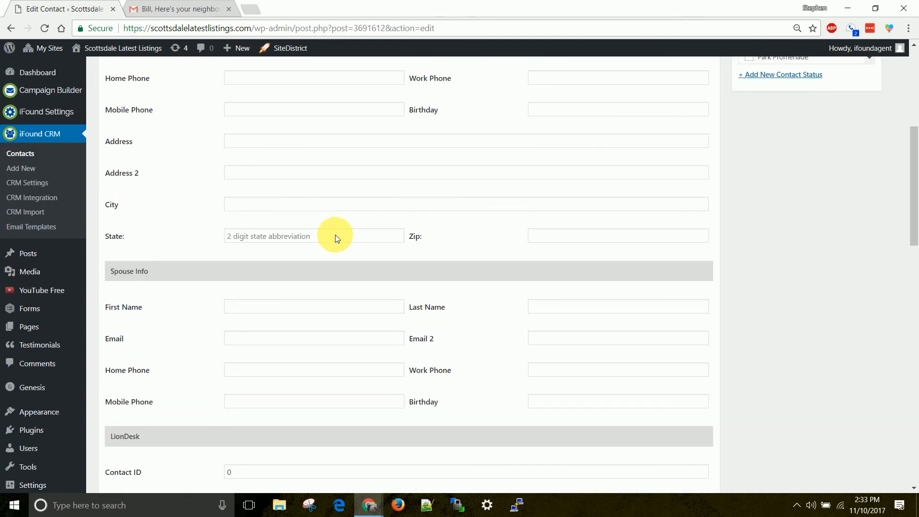
pyautogui.scroll(-5, 335, 235)
pyautogui.scroll(-7, 335, 216)
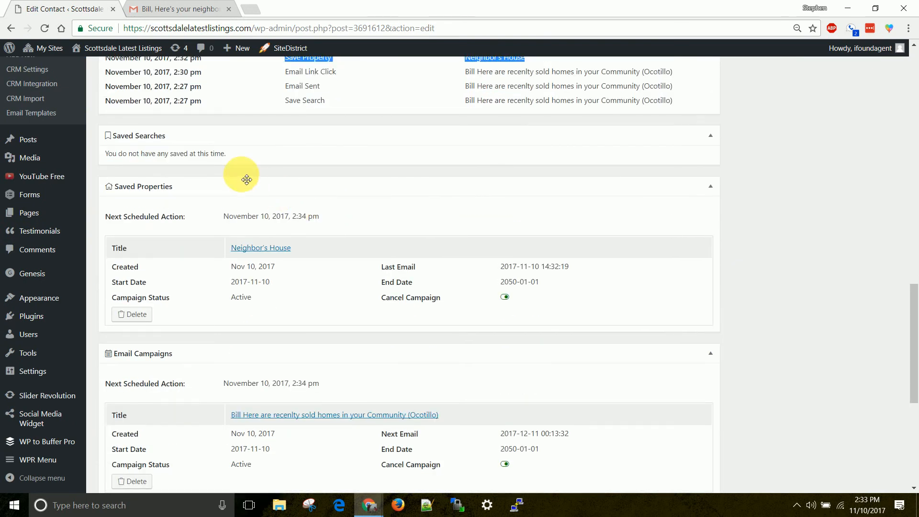
pyautogui.scroll(-1, 383, 165)
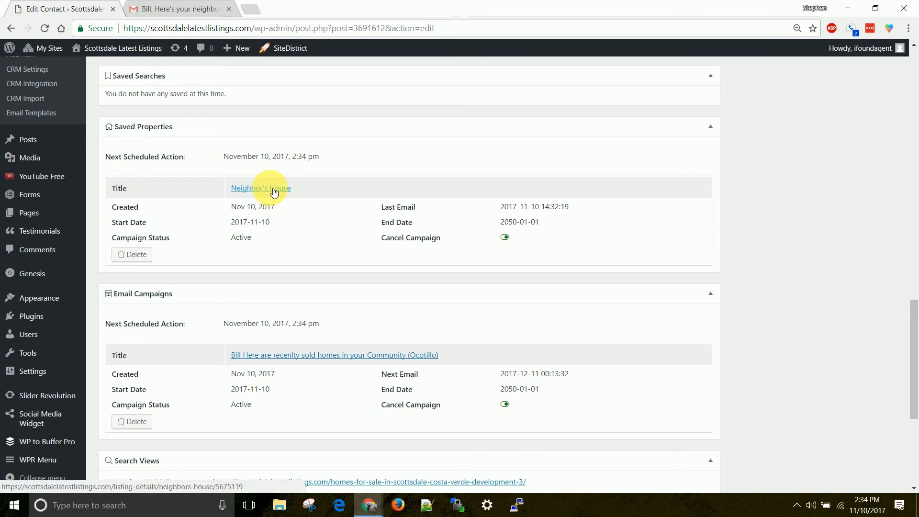
pyautogui.scroll(-3, 274, 192)
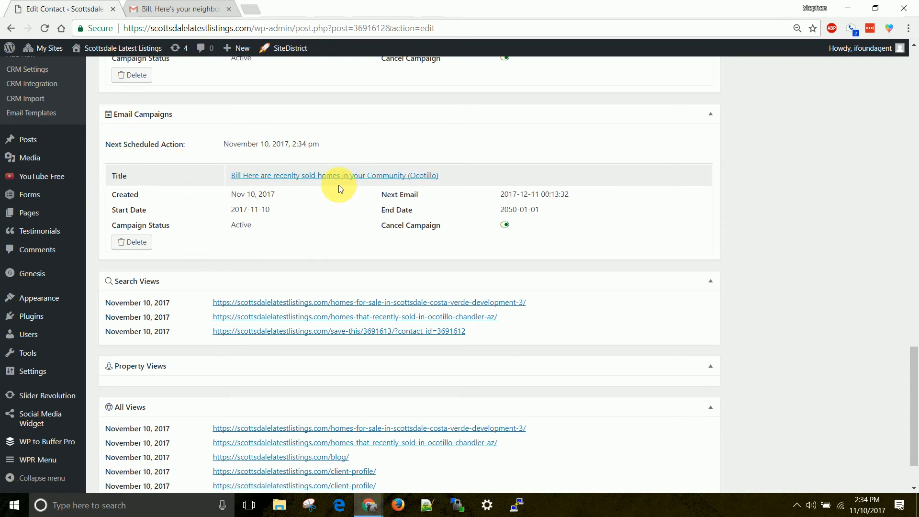
pyautogui.scroll(-2, 330, 194)
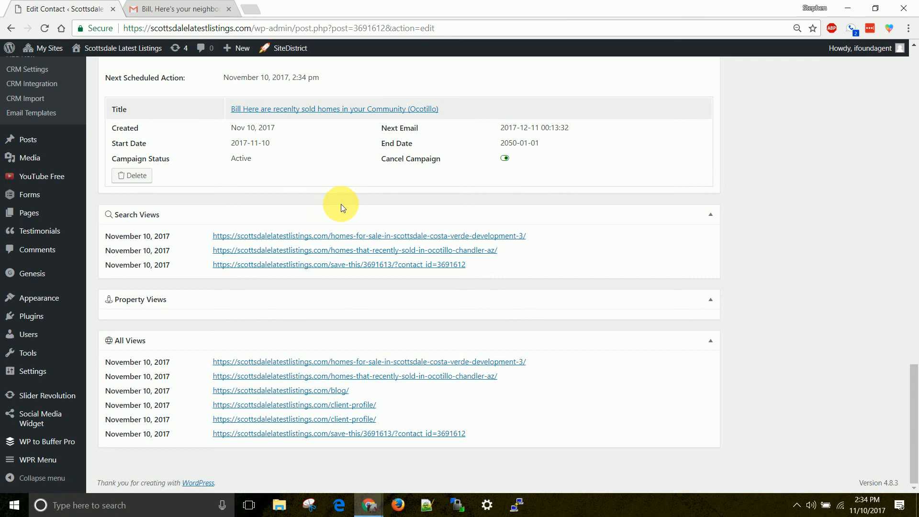
# Load ifoundagent.com/knowledgebase in a new tab and view its article categories.
pyautogui.click(253, 10)
pyautogui.write('if')
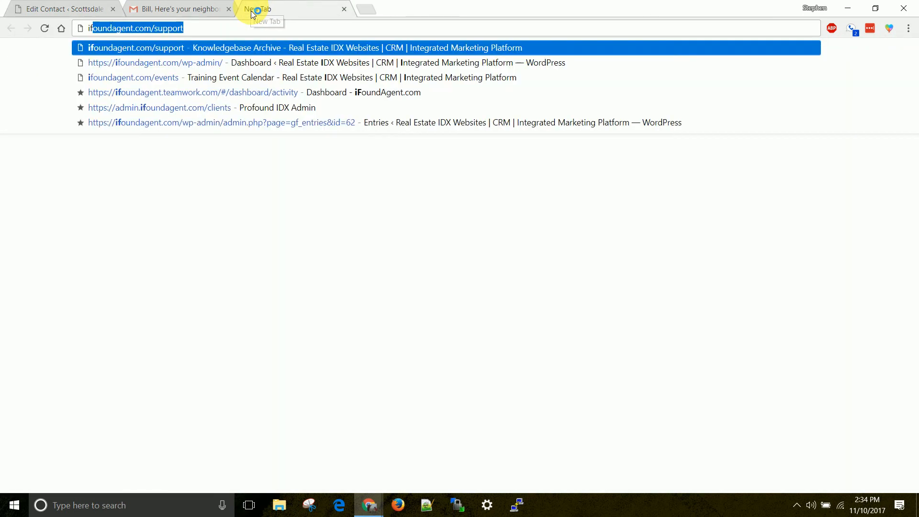
pyautogui.write('oundagent.com/know')
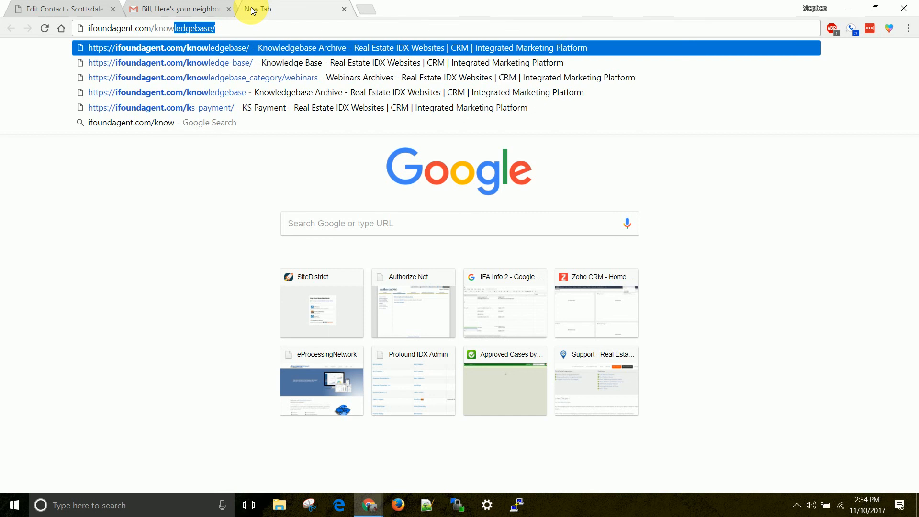
pyautogui.press('Return')
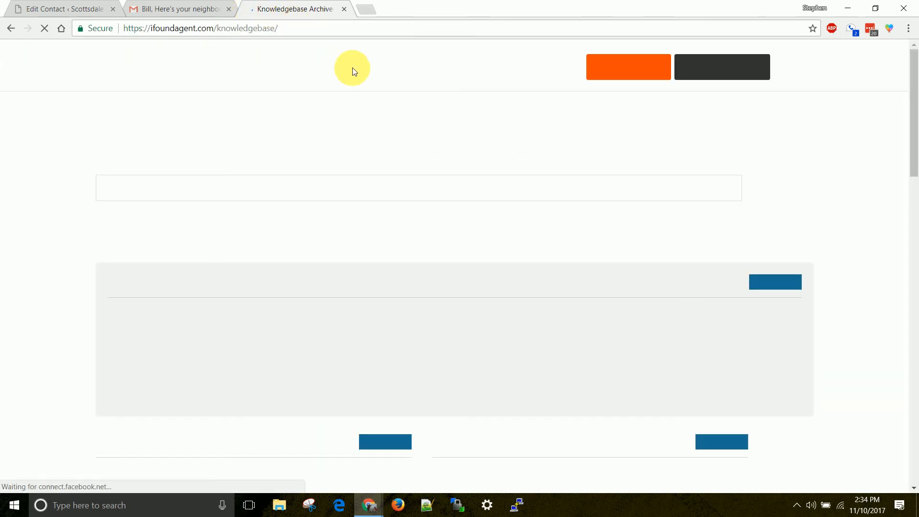
pyautogui.scroll(-1, 376, 154)
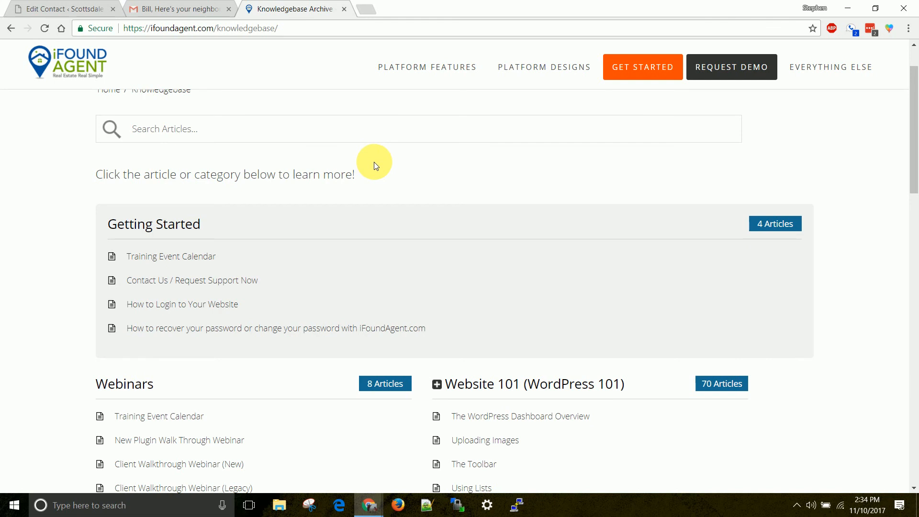